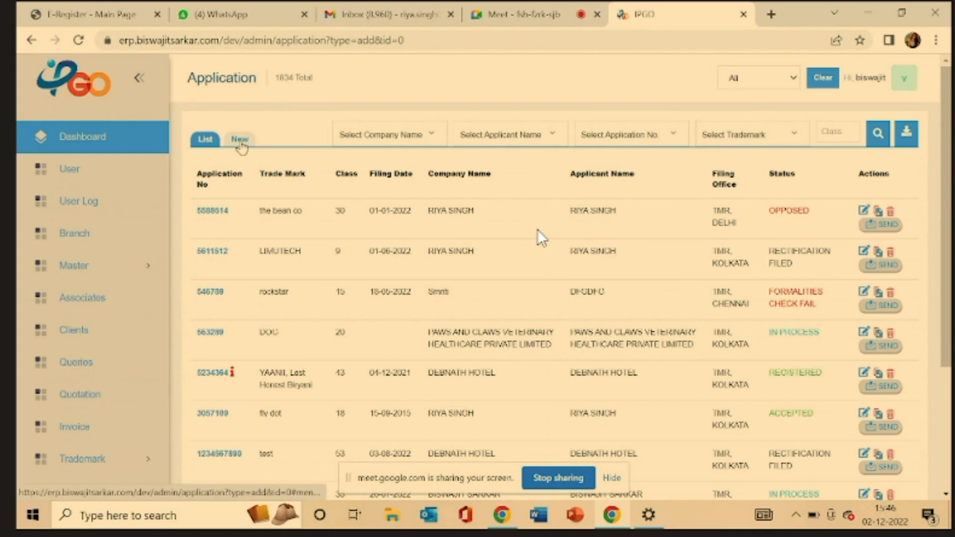
Start a new application and select the client's record as the company/firm name, filling in the applicant details.
click(240, 140)
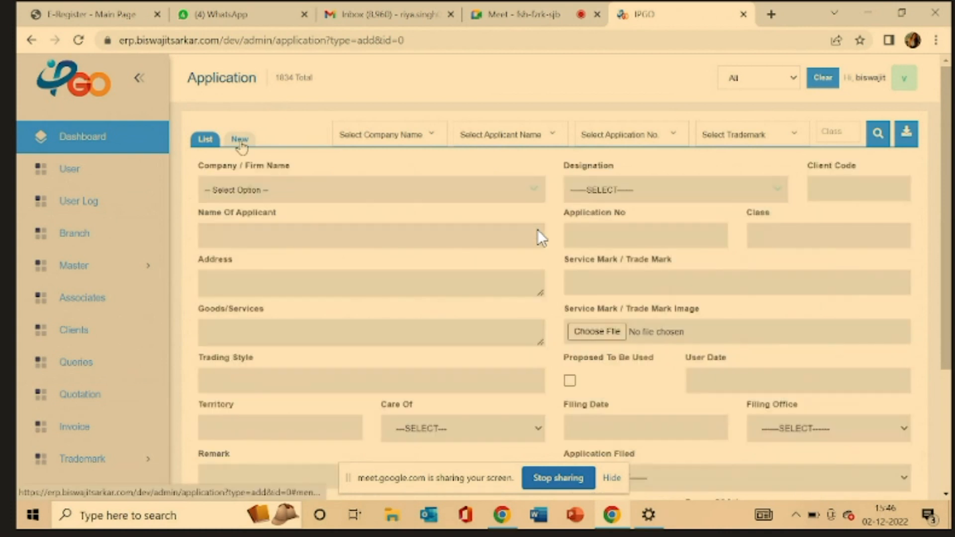
click(248, 194)
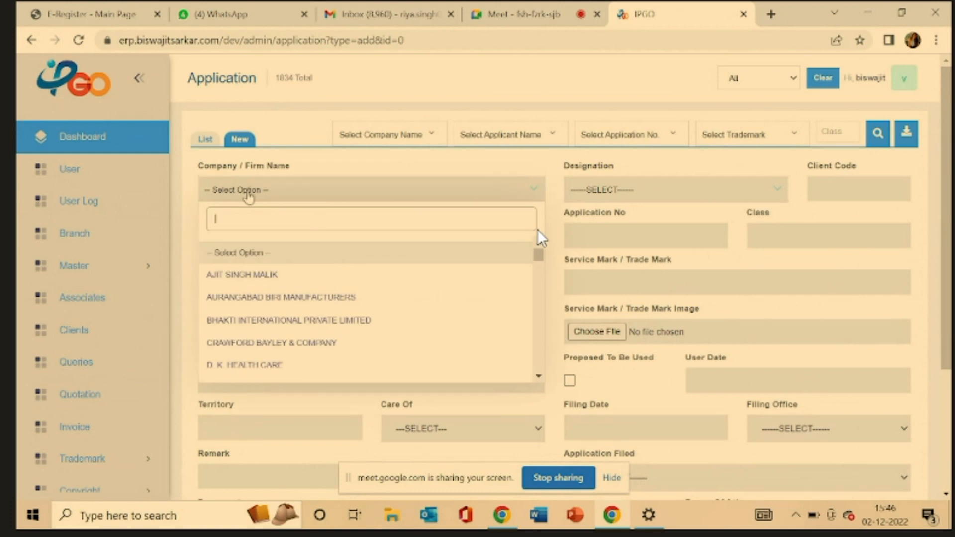
text(riya)
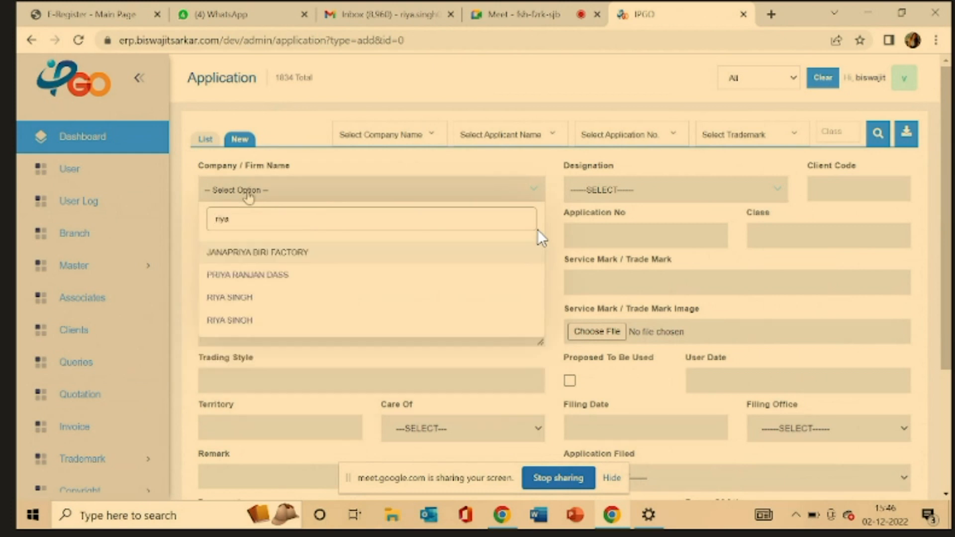
click(230, 298)
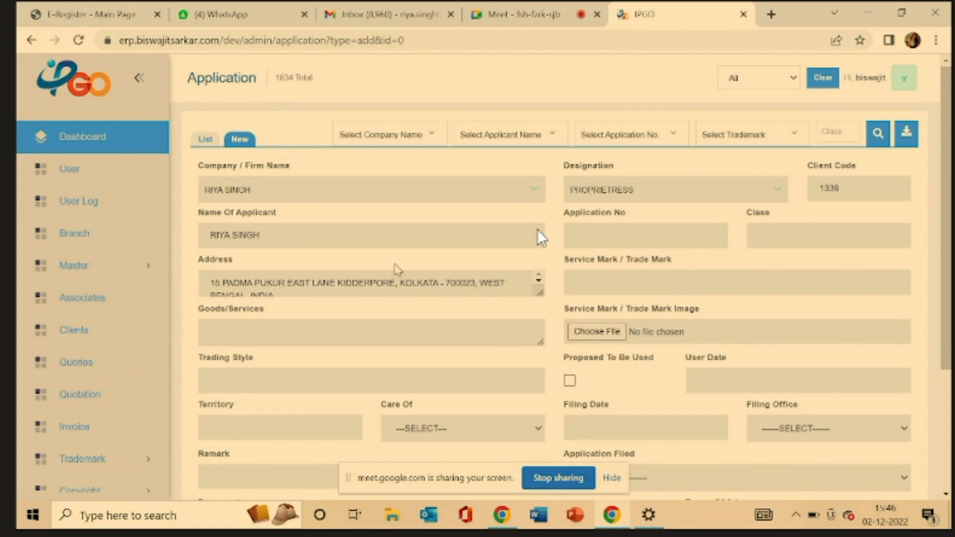
Try to enter an application number for the new application.
scroll(398, 270, down, 1)
click(651, 220)
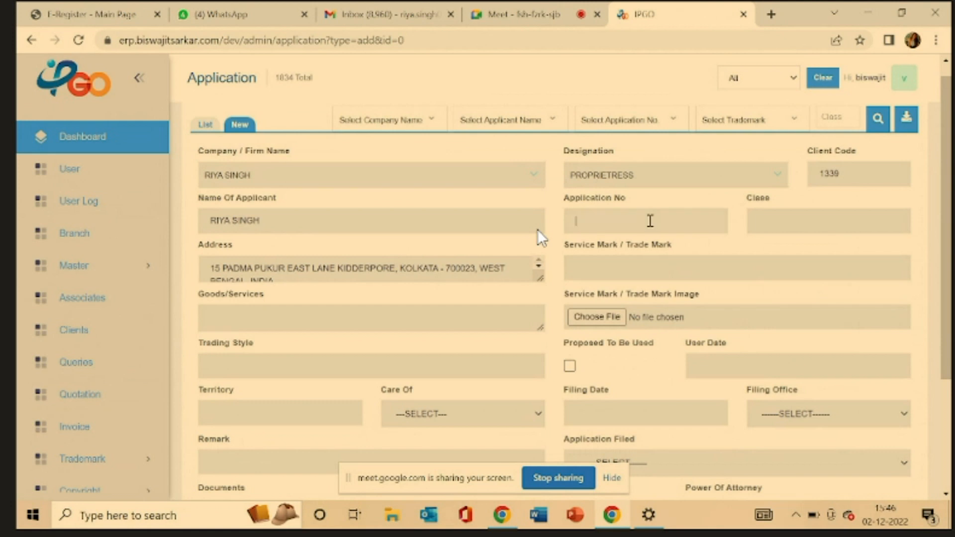
text(123456)
click(778, 222)
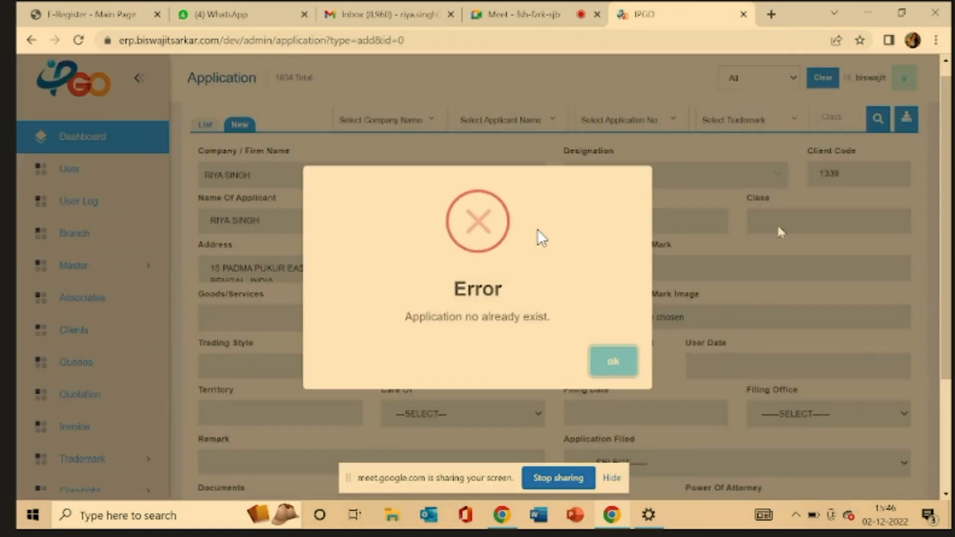
click(613, 363)
Enter an unused application number and set the class to 45.
click(635, 218)
text(8766478)
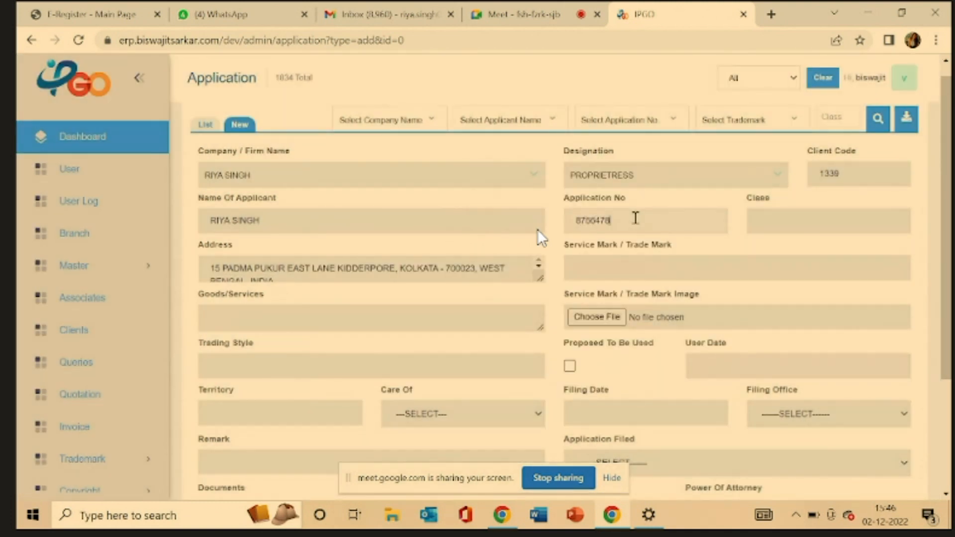
click(778, 222)
text(45)
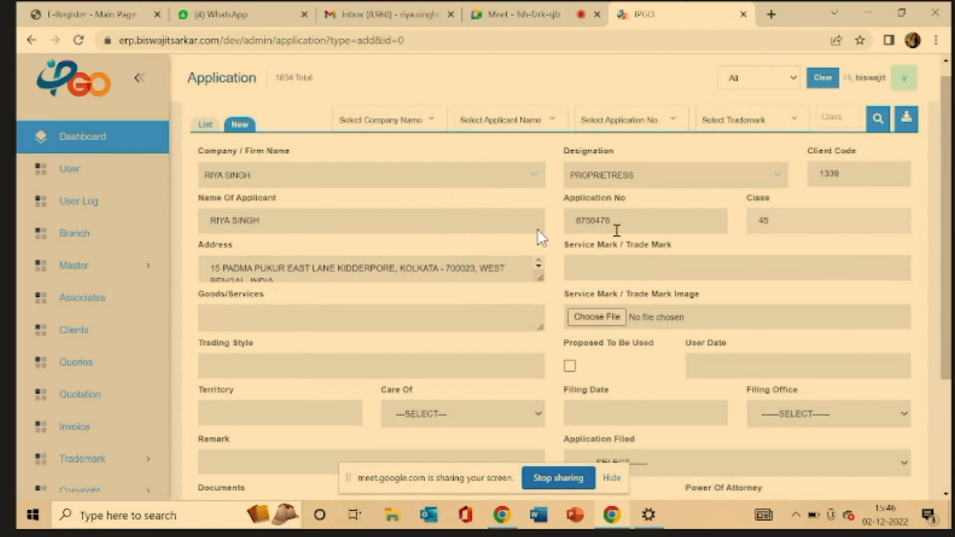
Enter rose as the service mark/trade mark and LEGAL SERVICES as the goods/services.
click(584, 269)
text(rose)
click(464, 311)
text(LEGAL SEV)
key(BackSpace)
text(RVICES)
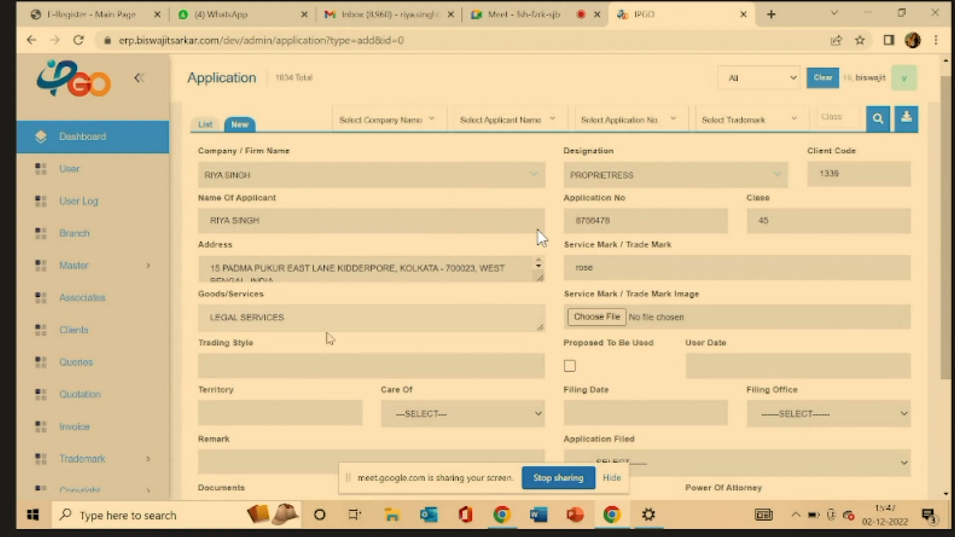
scroll(329, 339, down, 1)
scroll(328, 339, down, 5)
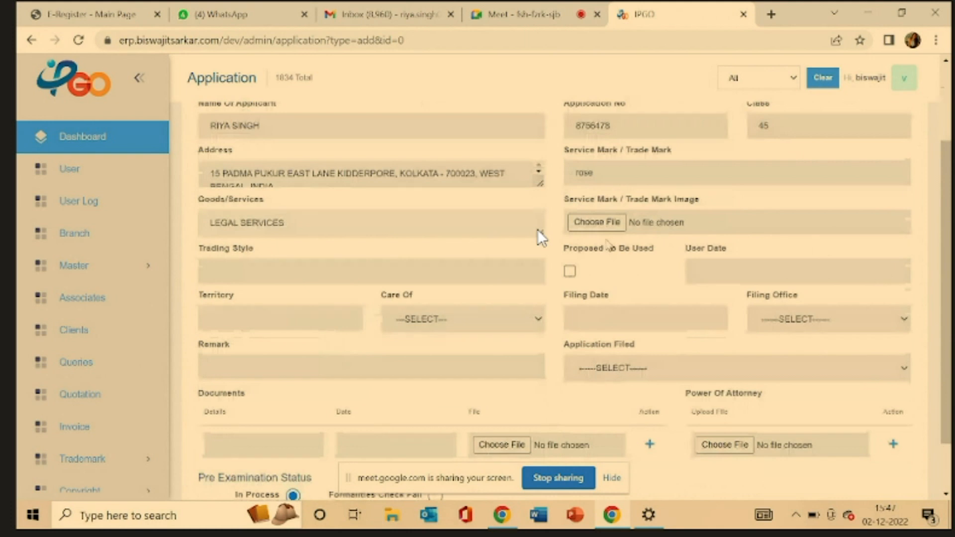
click(602, 225)
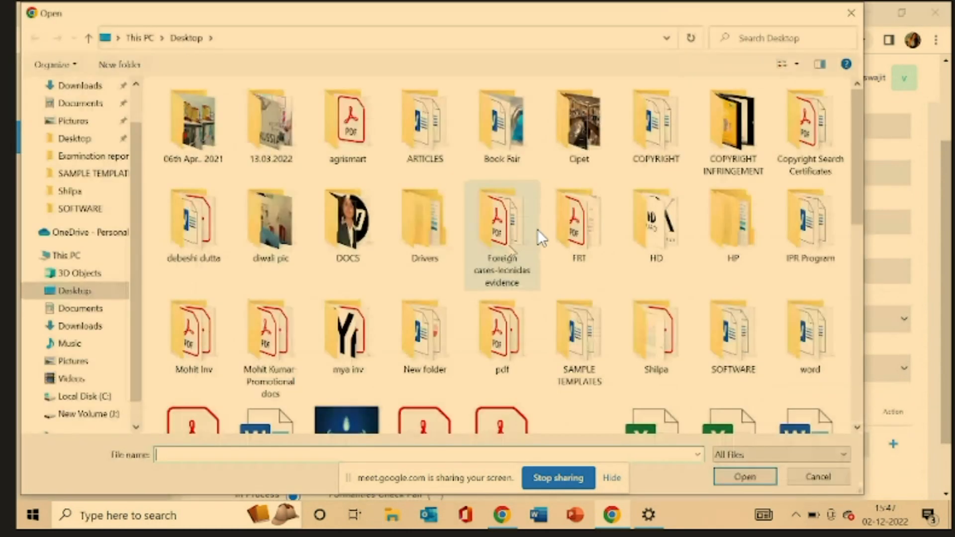
click(848, 14)
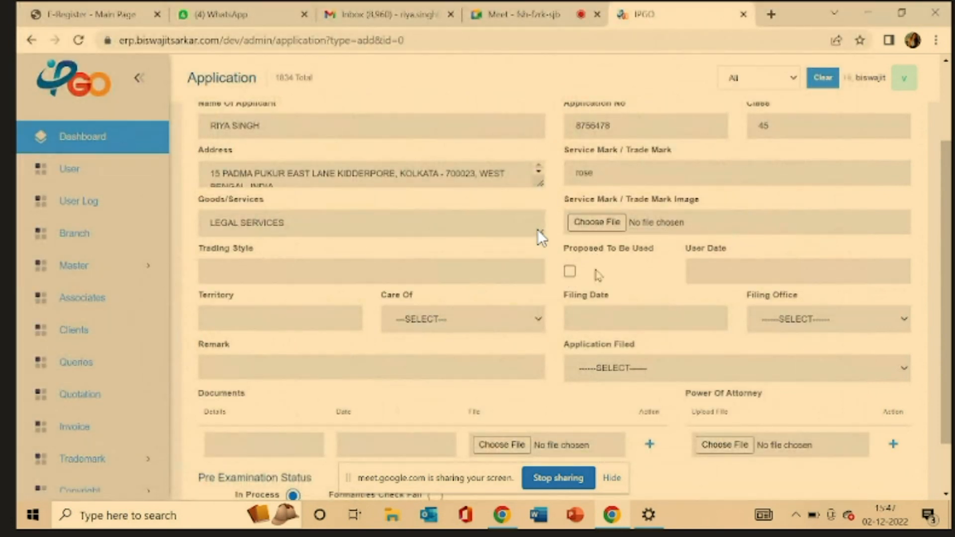
Examine the proposed-to-be-used, user date and filing date fields of the application form.
drag(570, 255, 746, 277)
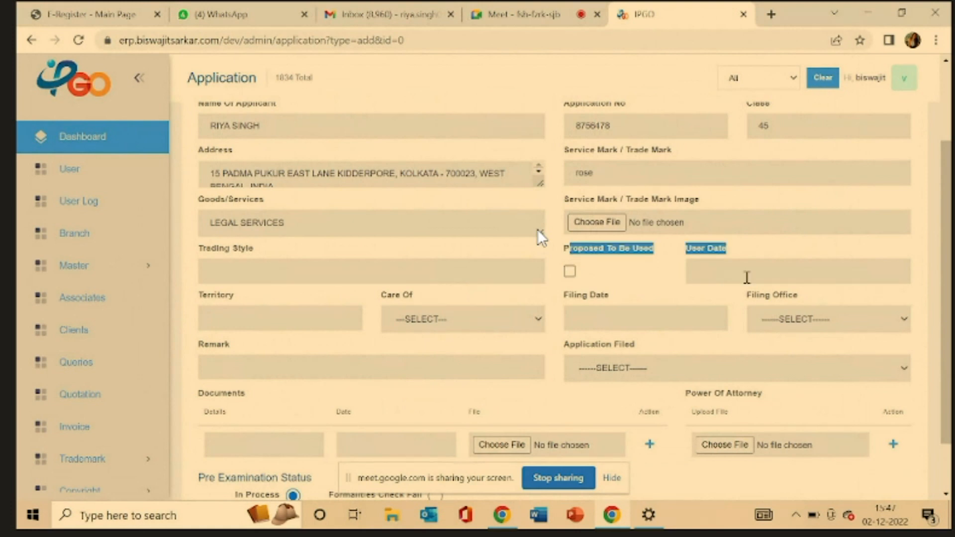
click(746, 277)
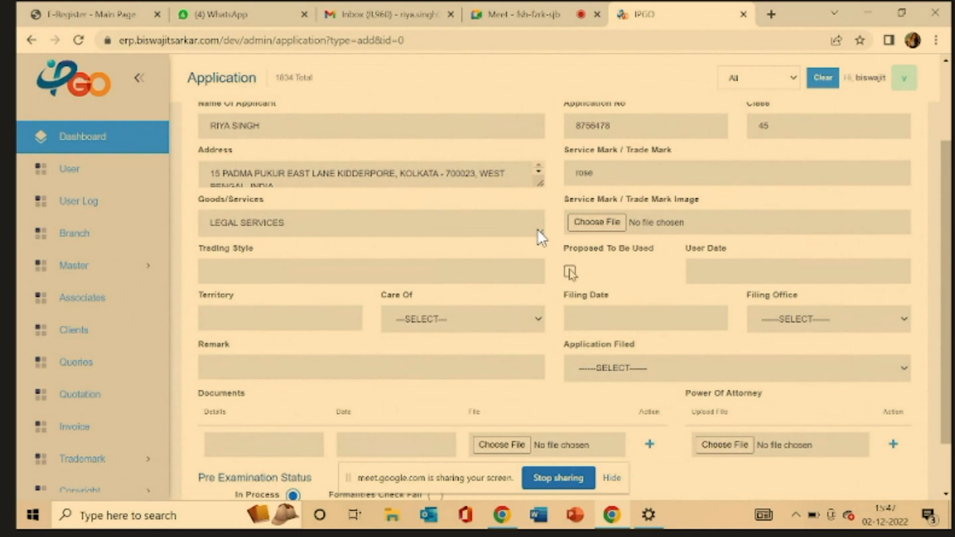
click(706, 267)
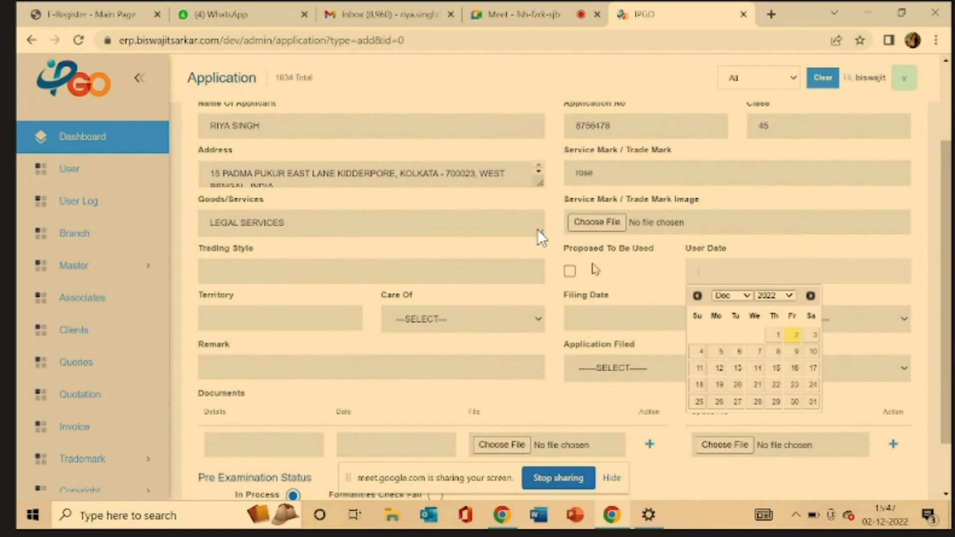
click(596, 269)
click(709, 267)
scroll(557, 302, down, 1)
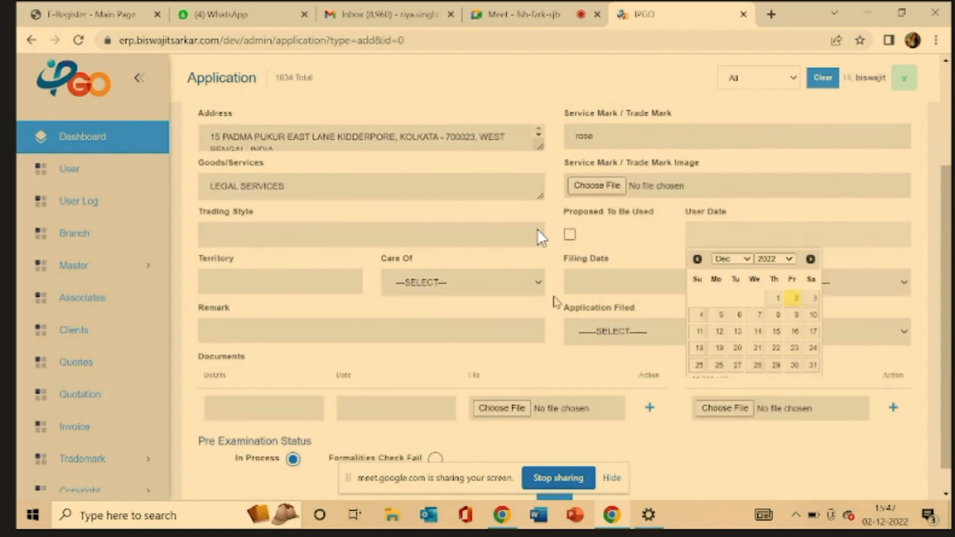
click(578, 274)
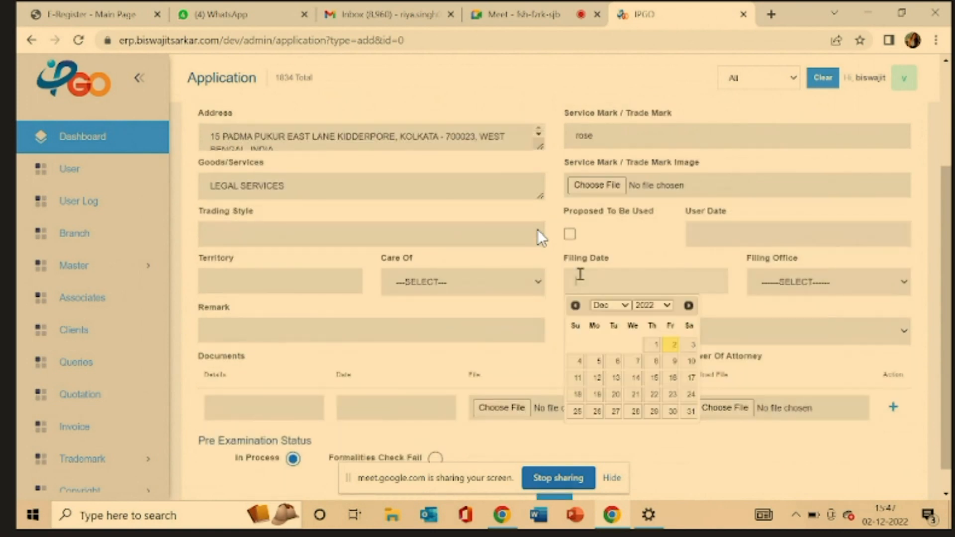
Examine the choices for filing office and application filed, and the document upload fields.
click(791, 280)
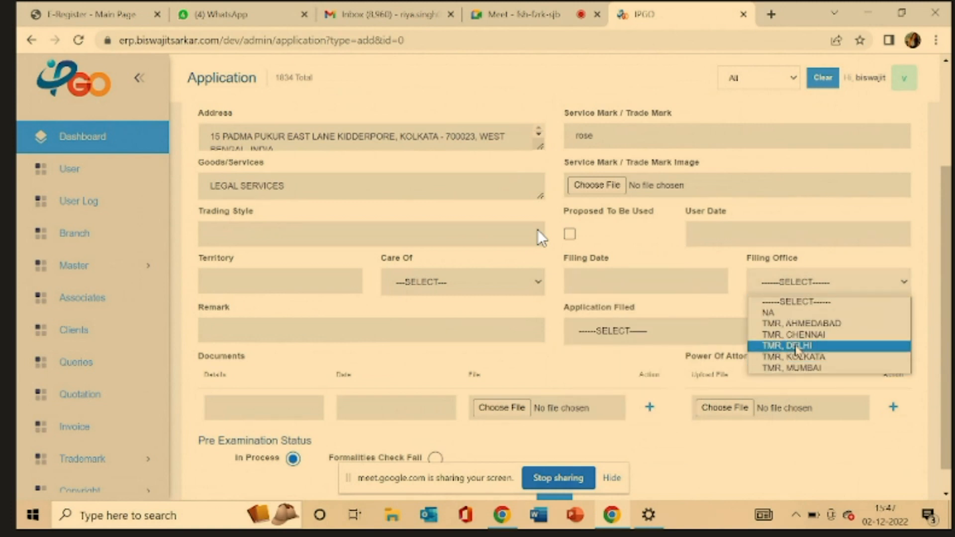
click(746, 262)
drag(746, 262, 800, 264)
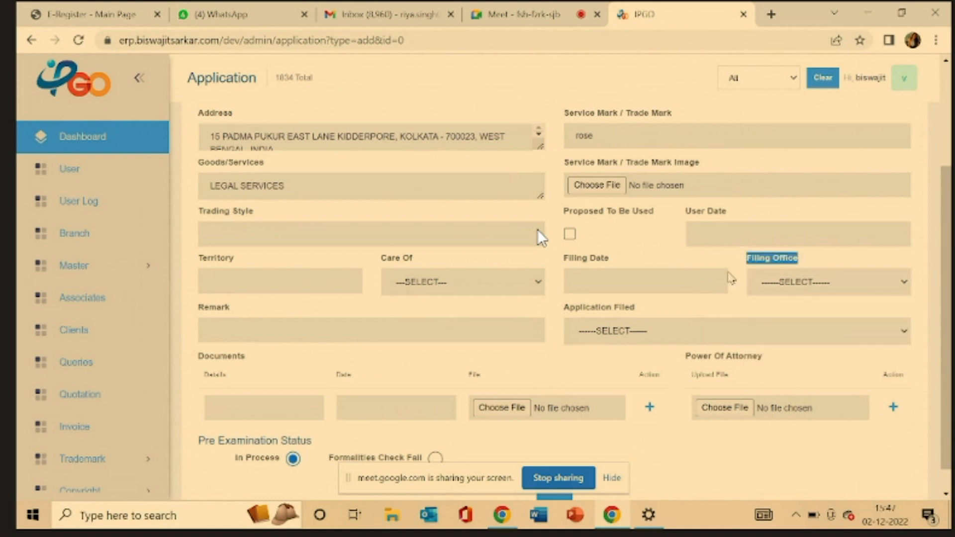
scroll(729, 276, down, 1)
click(777, 262)
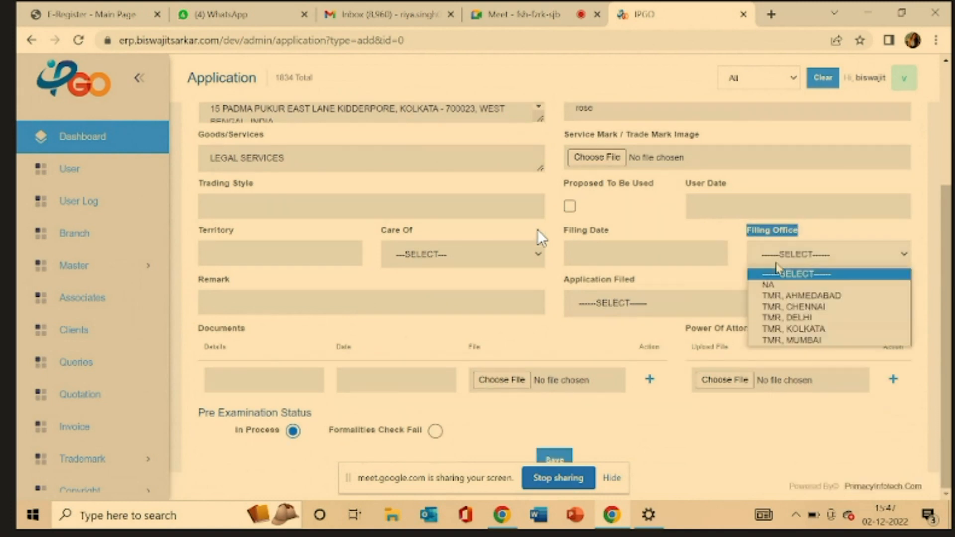
click(776, 263)
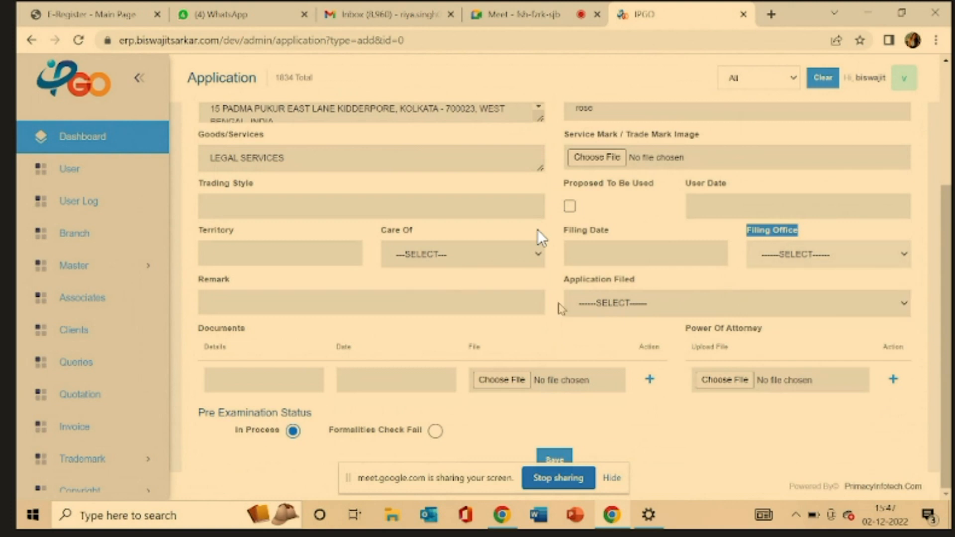
click(602, 305)
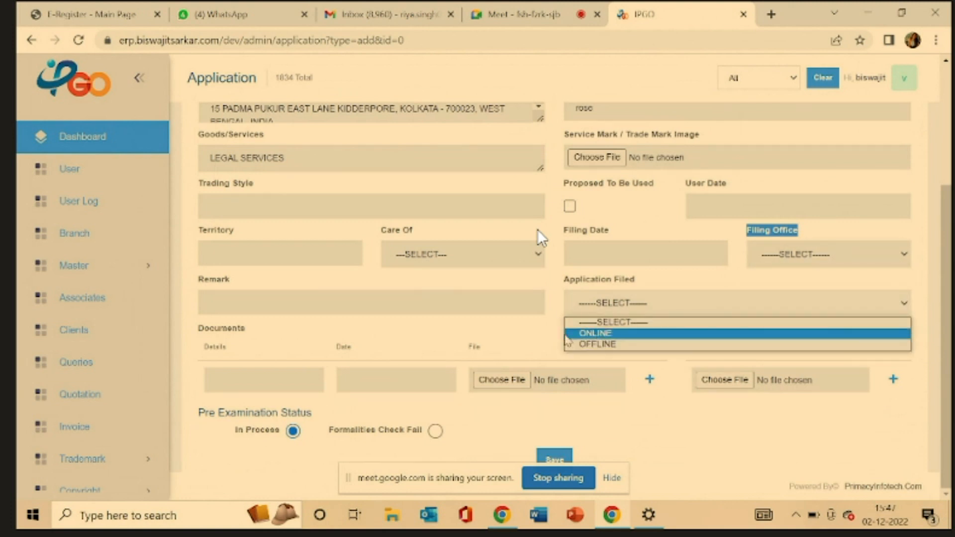
drag(666, 383, 441, 397)
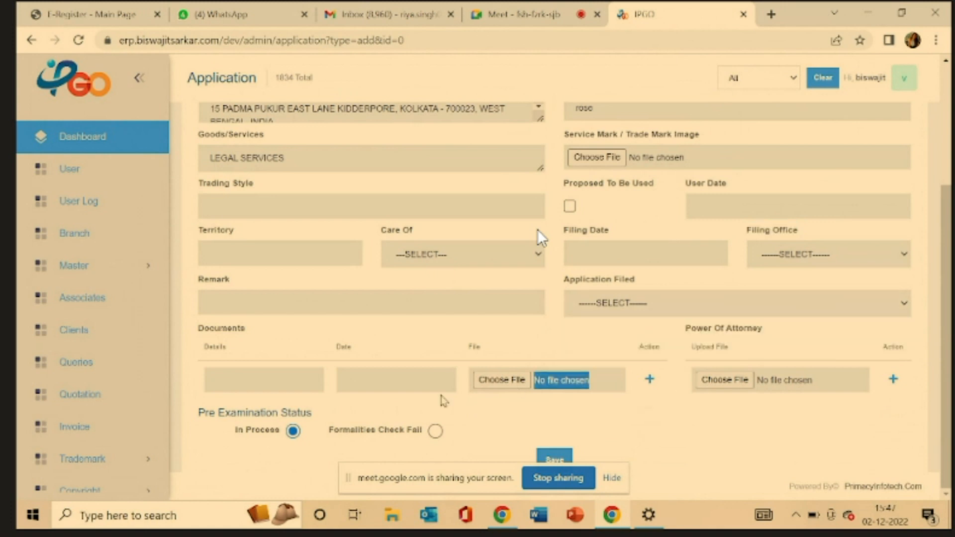
click(662, 340)
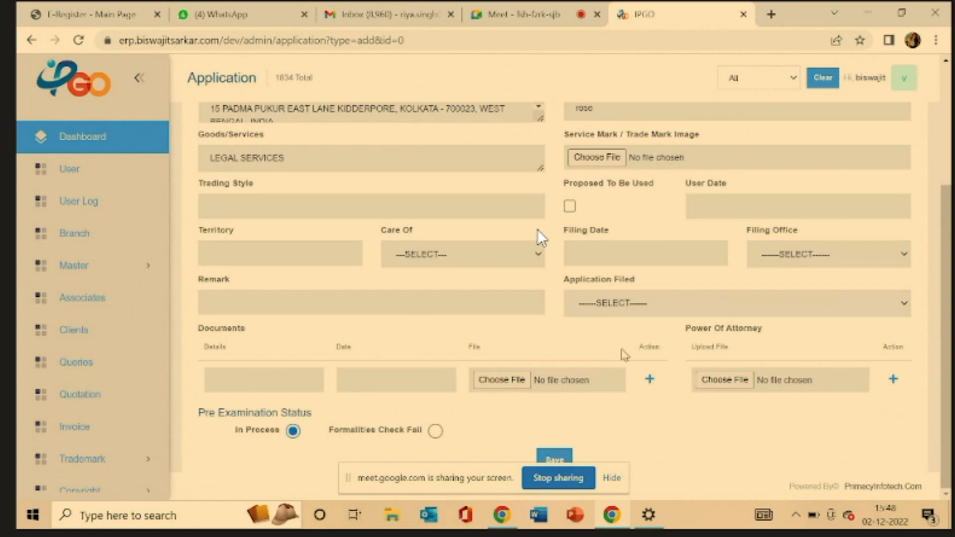
scroll(566, 252, up, 3)
scroll(566, 252, down, 3)
scroll(575, 318, up, 4)
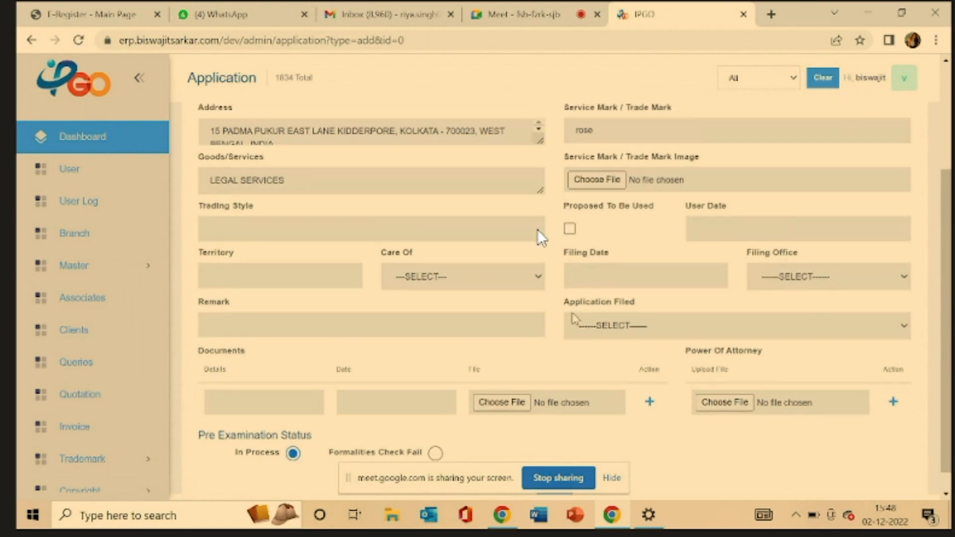
click(293, 190)
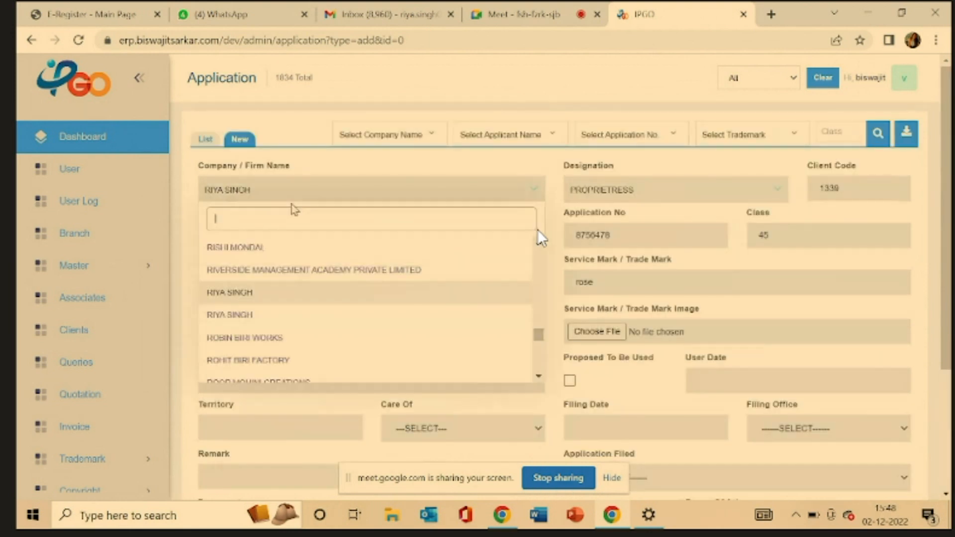
click(312, 180)
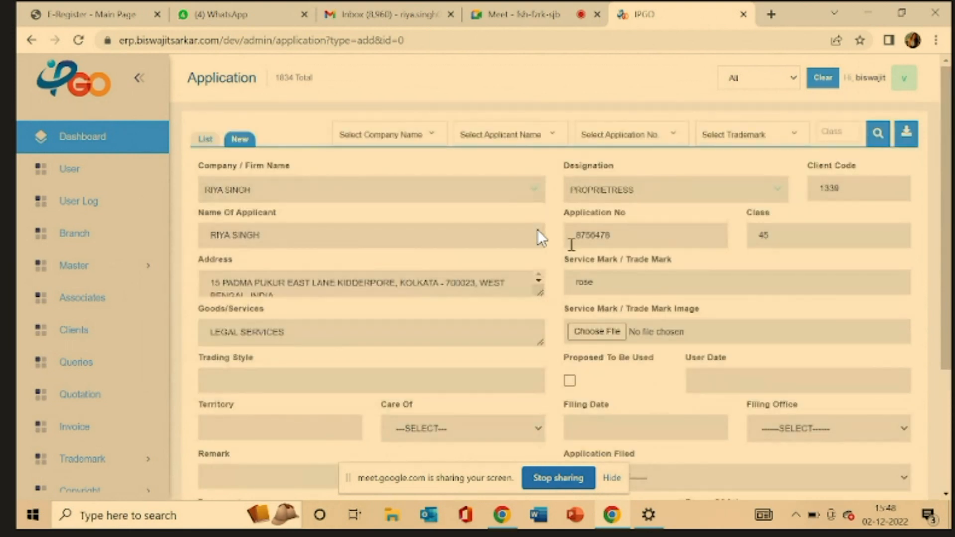
Try to save the application, and set its required user date to 07-12-2022.
scroll(523, 239, down, 4)
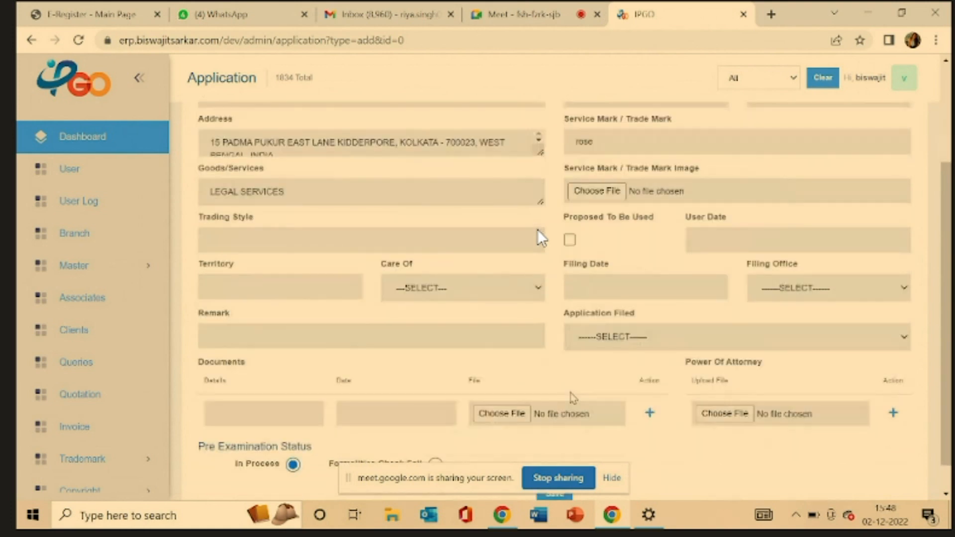
click(602, 478)
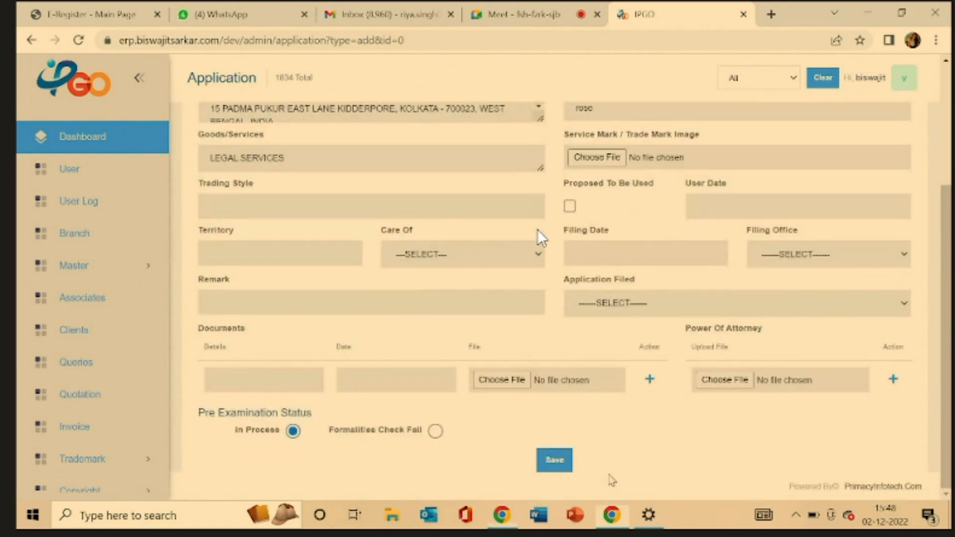
click(554, 462)
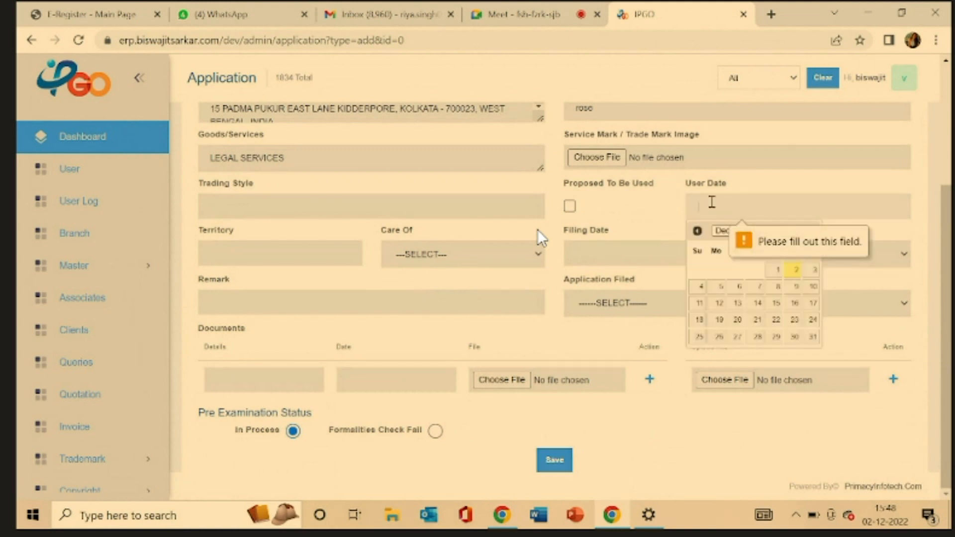
click(757, 286)
Set the filing office to TMR, DELHI and the filing date to 06-12-2022.
click(784, 258)
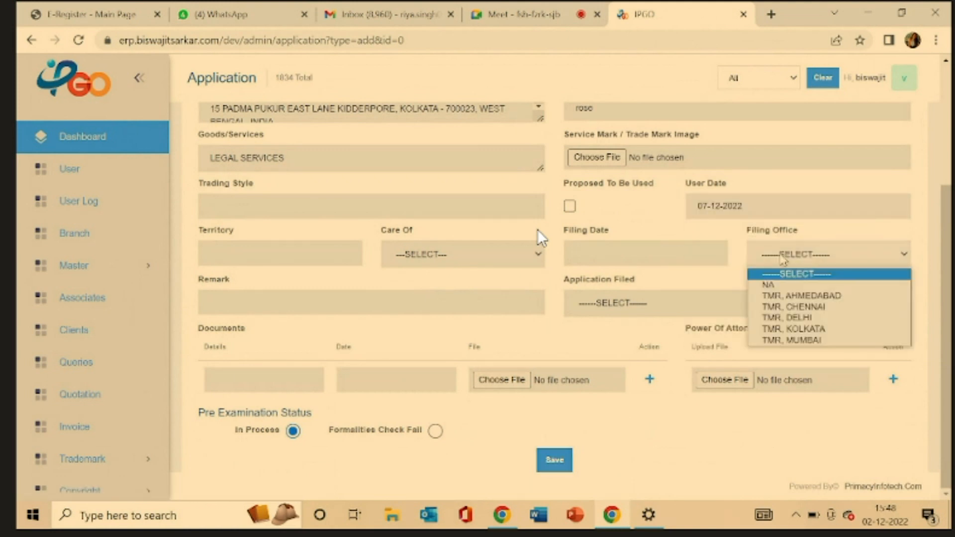
click(787, 318)
click(630, 252)
click(613, 332)
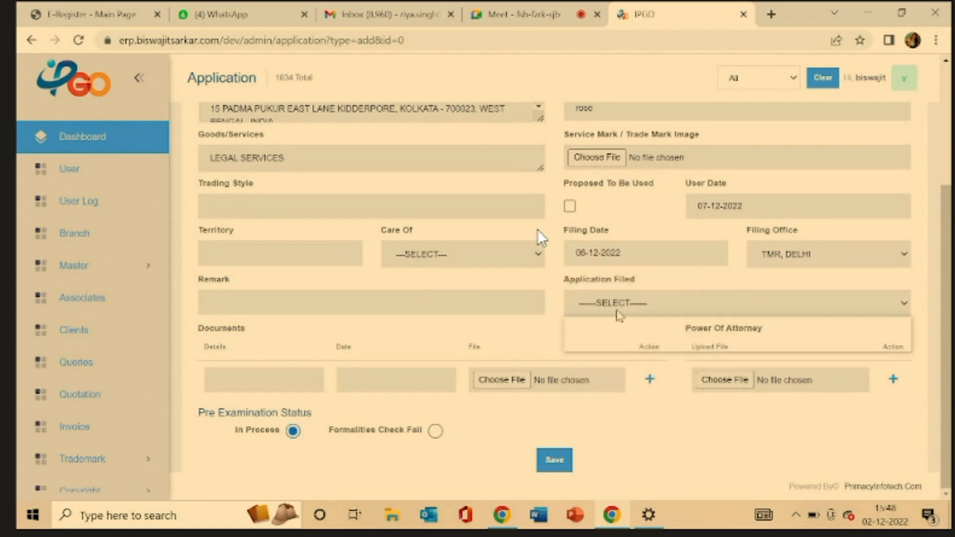
Mark the application as filed ONLINE and save it, returning to the application list.
click(618, 313)
click(605, 332)
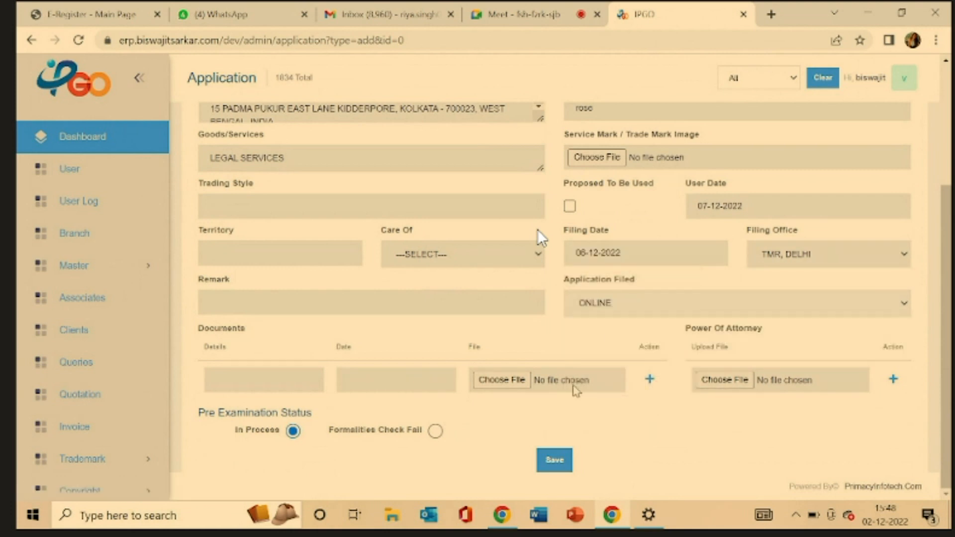
click(548, 463)
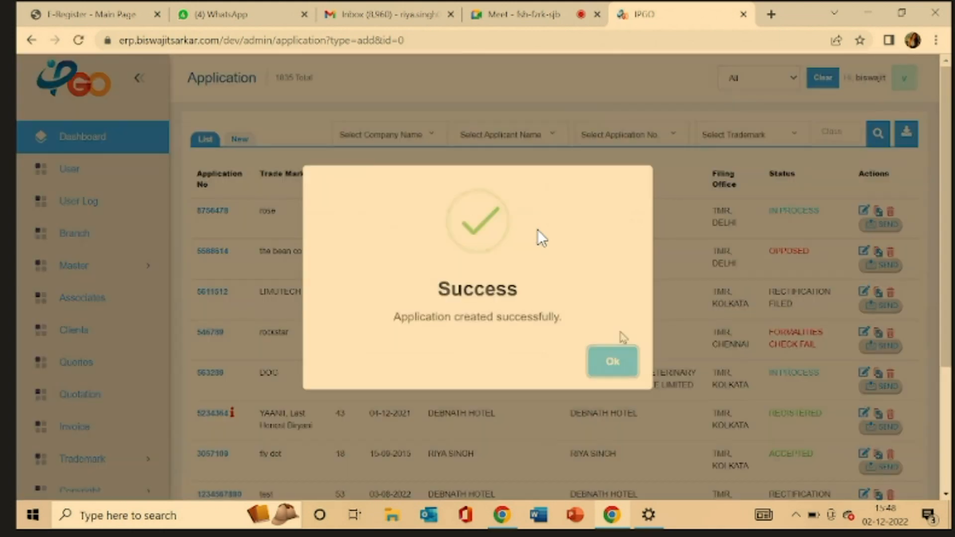
click(612, 361)
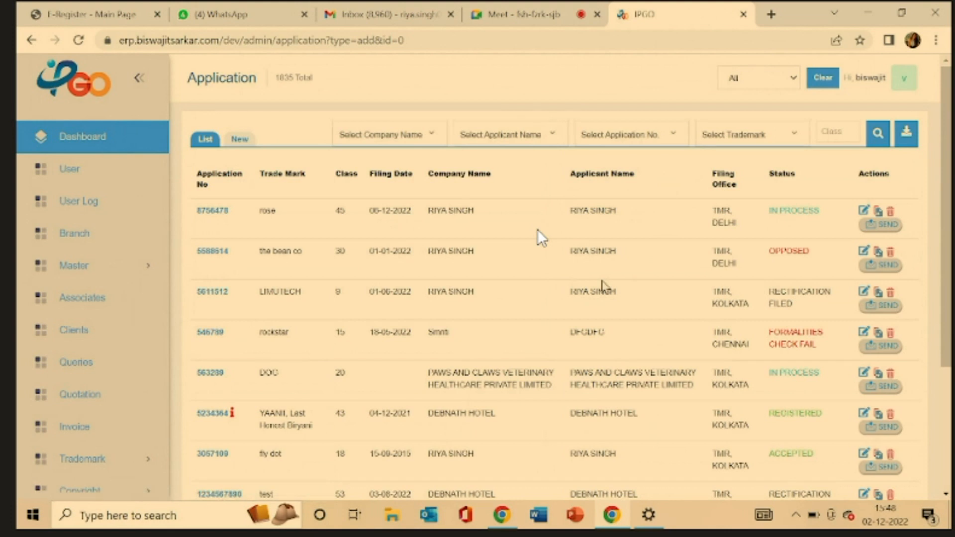
Inspect the contact dialog of the new rose application, add a blank contact row, and close it without saving.
scroll(602, 284, down, 1)
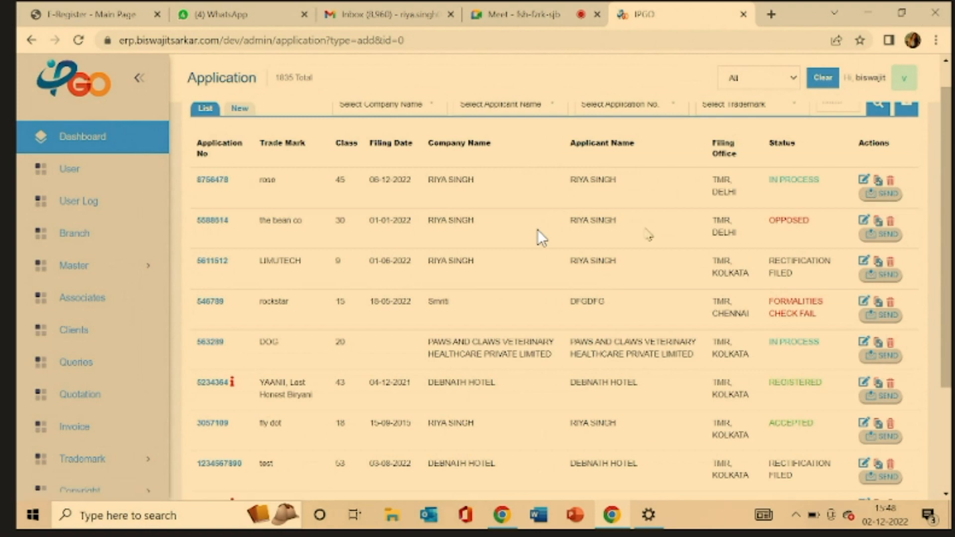
scroll(618, 231, up, 1)
scroll(617, 234, up, 1)
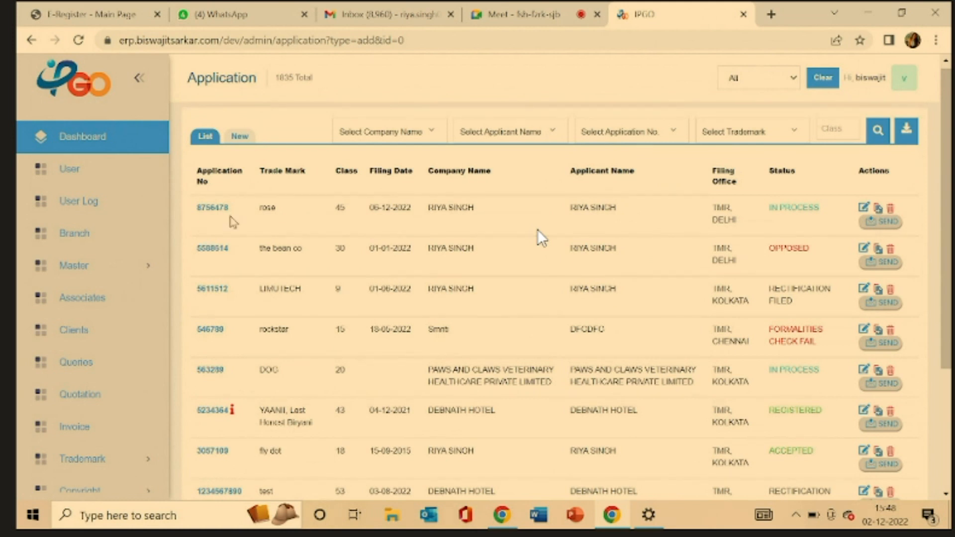
drag(193, 211, 234, 220)
click(879, 208)
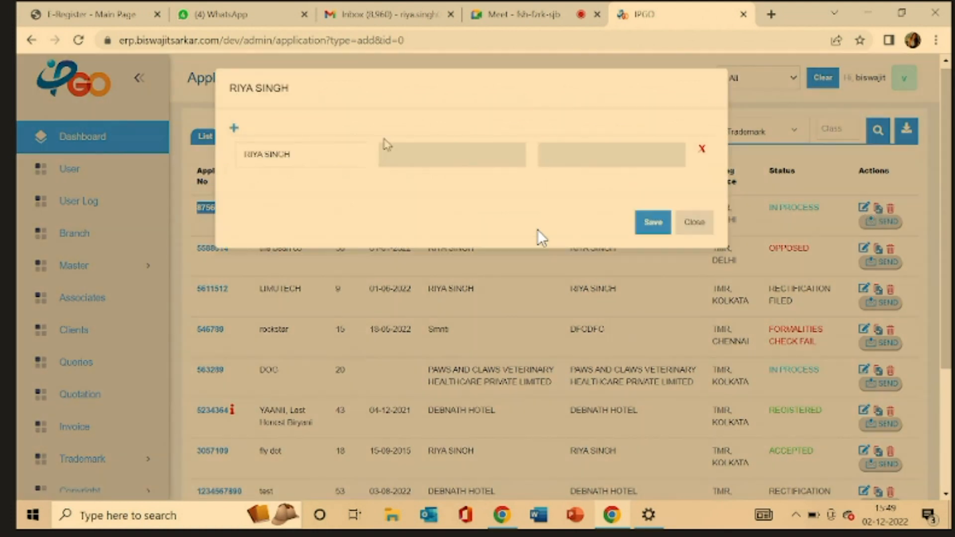
click(235, 131)
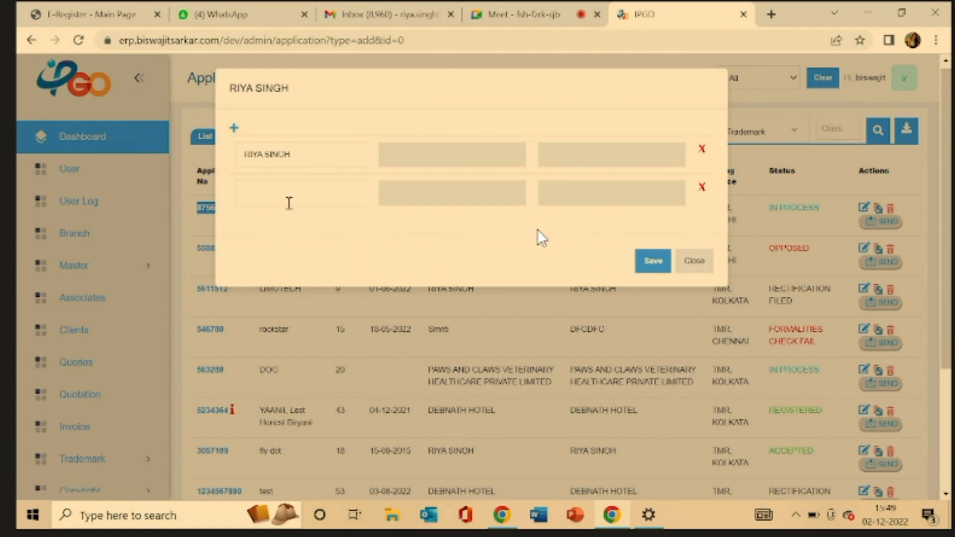
click(277, 199)
click(356, 244)
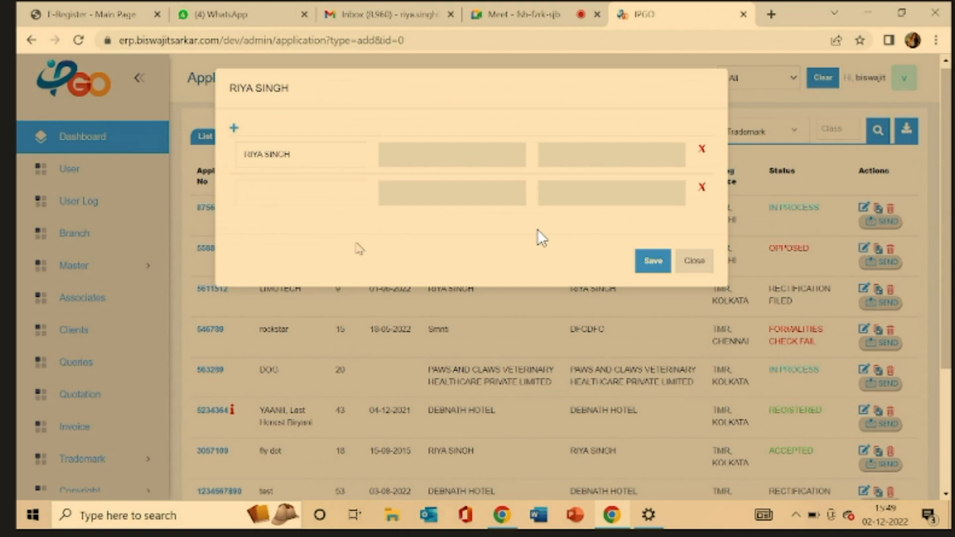
click(697, 263)
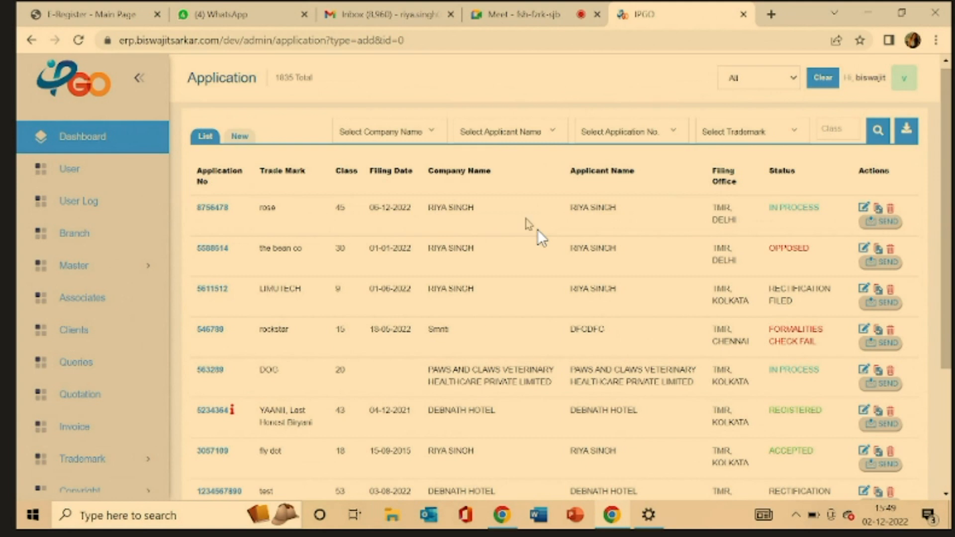
Check the company and applicant names of the rose application and copy its application number.
drag(428, 208, 490, 214)
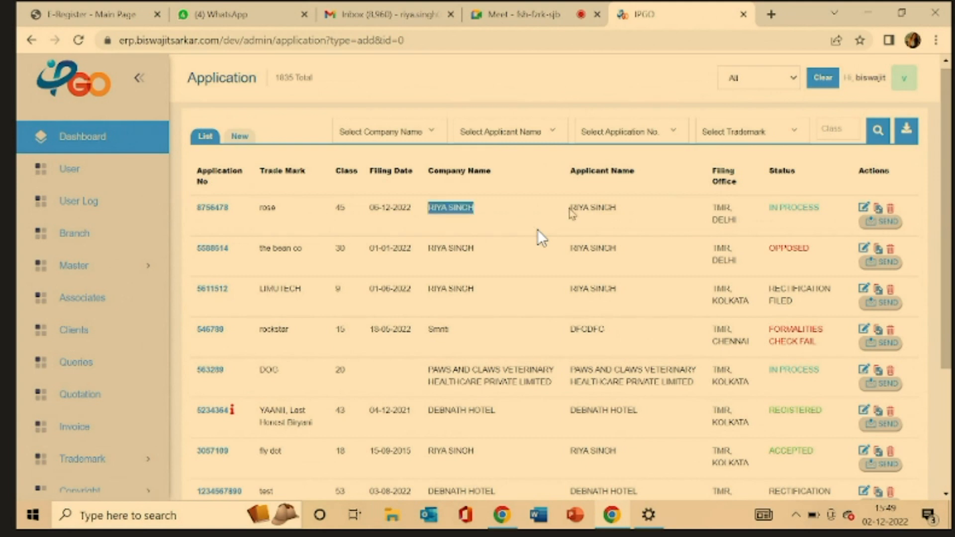
drag(571, 213, 651, 211)
click(650, 211)
scroll(518, 243, down, 1)
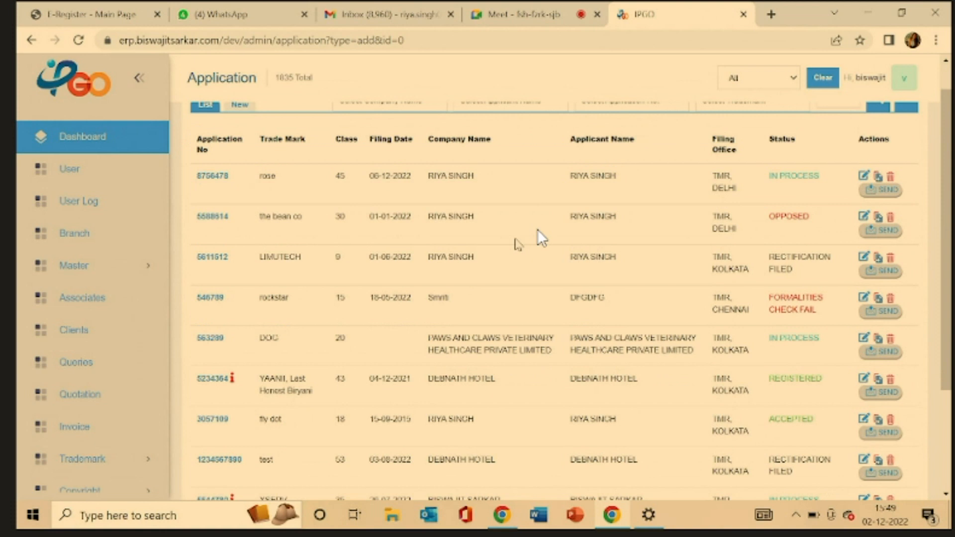
drag(198, 183, 235, 188)
key(ctrl+c)
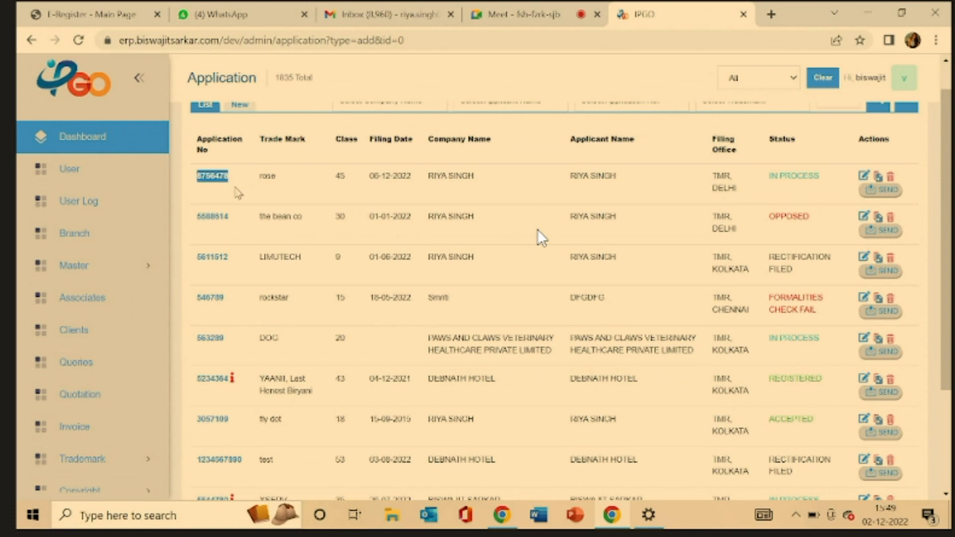
Open the trademark Examination section and look over its list of records.
scroll(75, 348, down, 2)
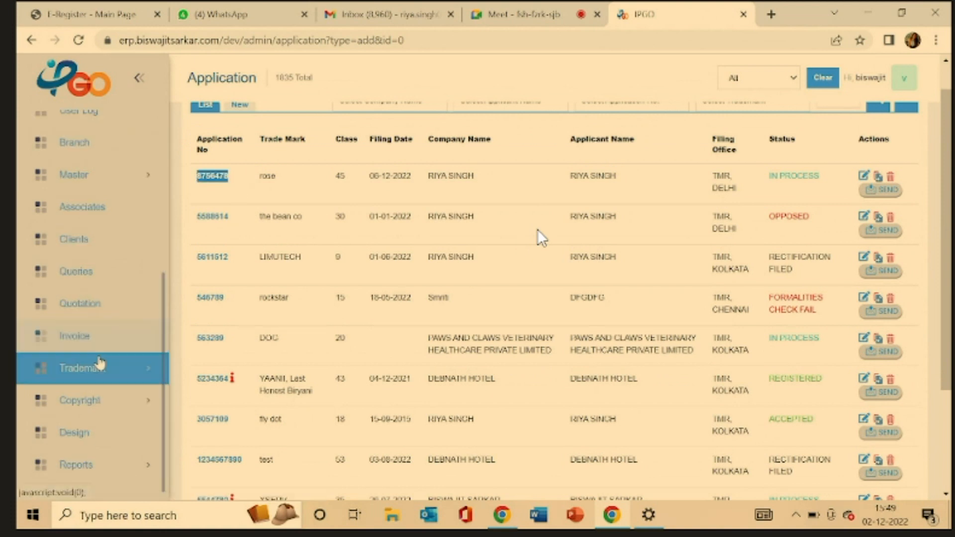
click(95, 366)
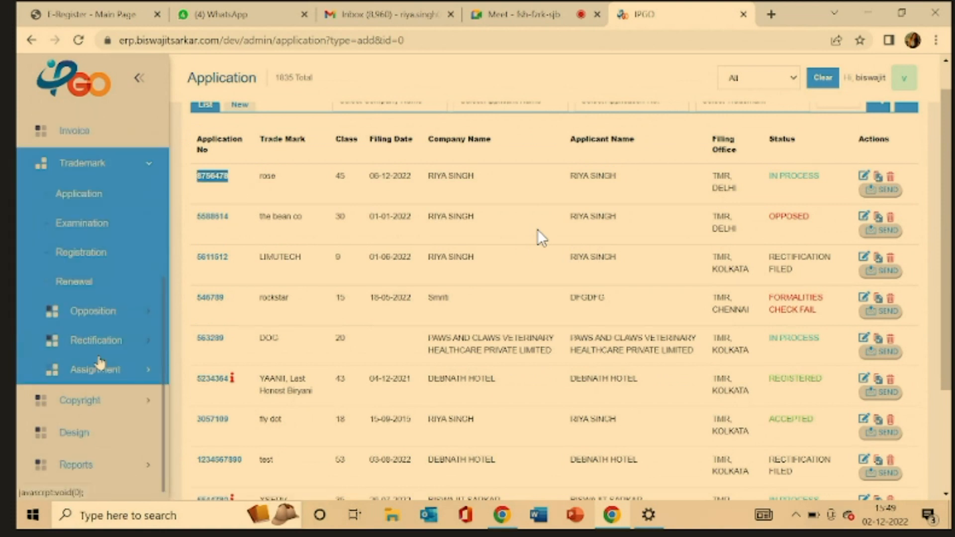
click(82, 224)
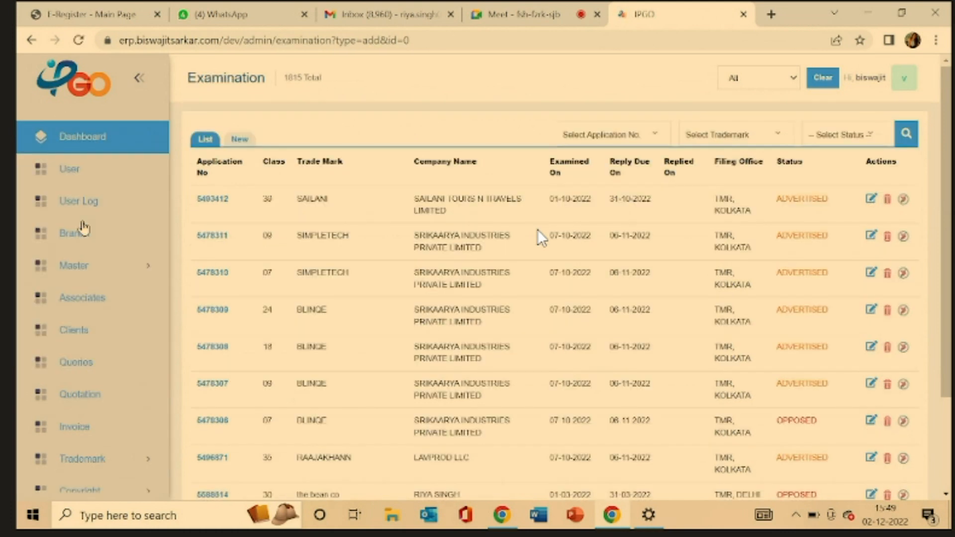
scroll(278, 246, down, 1)
scroll(538, 230, up, 1)
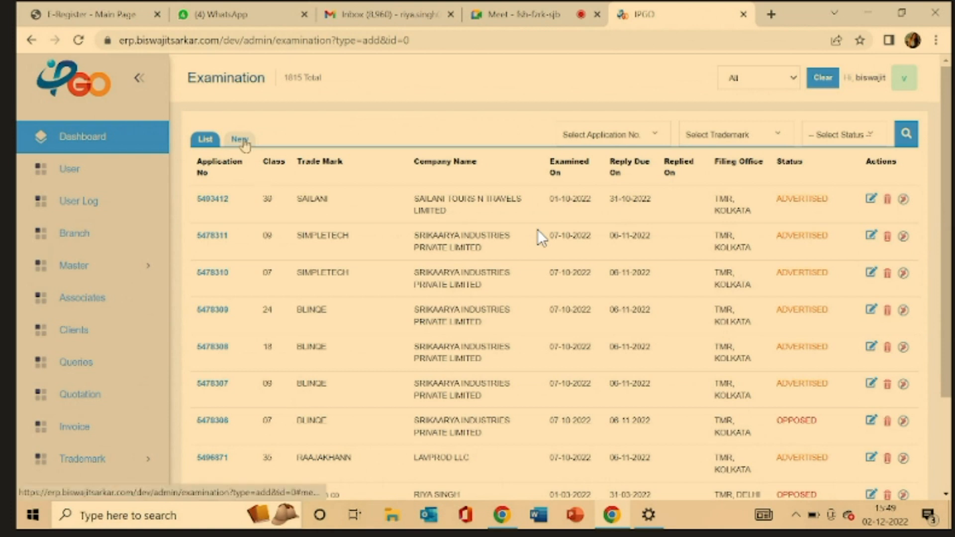
Start a new examination record and select the rose application by its copied application number.
click(242, 141)
click(238, 194)
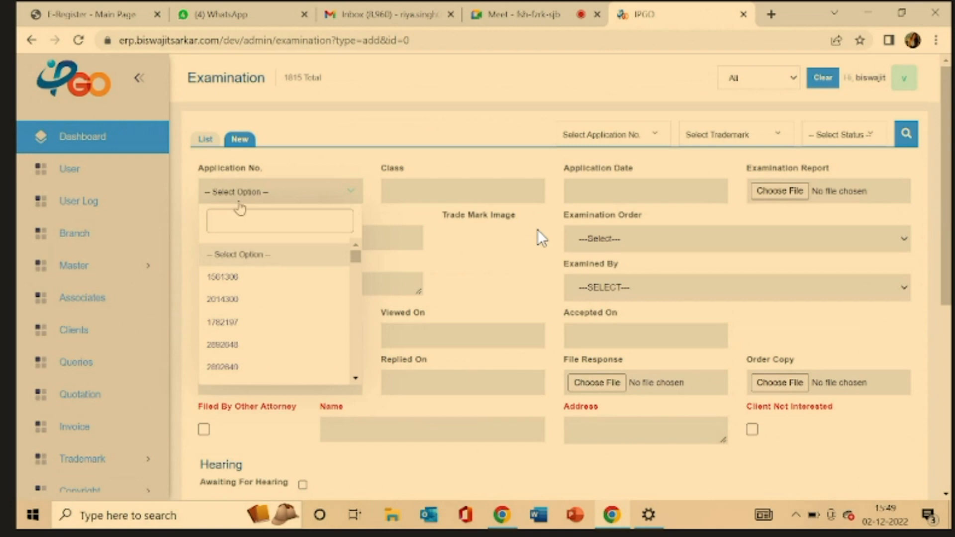
key(ctrl+v)
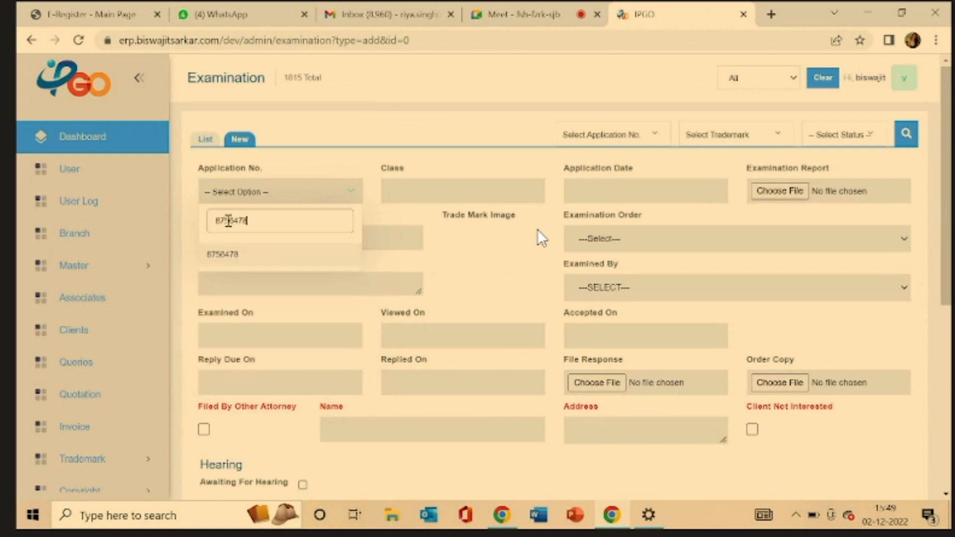
click(223, 255)
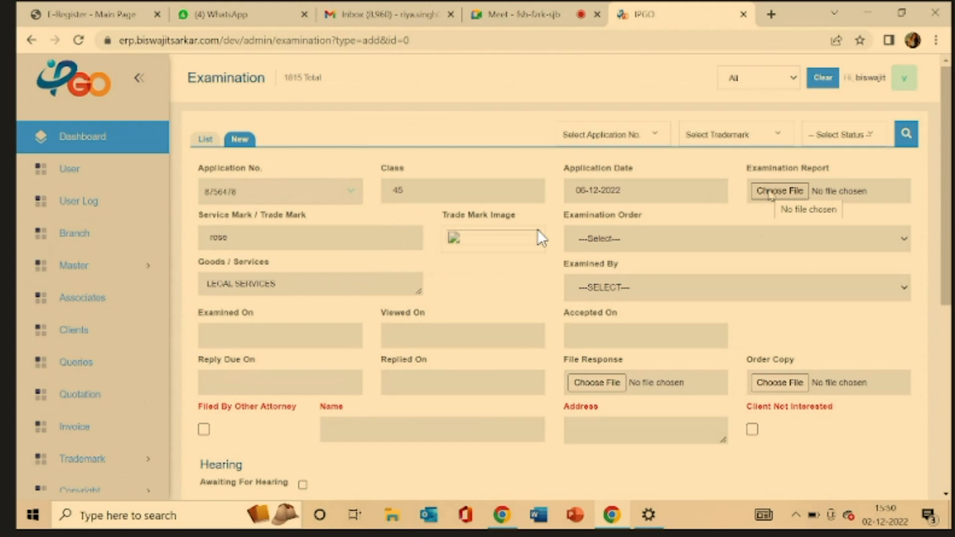
Set the examination order to OBJECTED and the examining office to TMR, DELHI, leaving the examination report without a file.
click(770, 193)
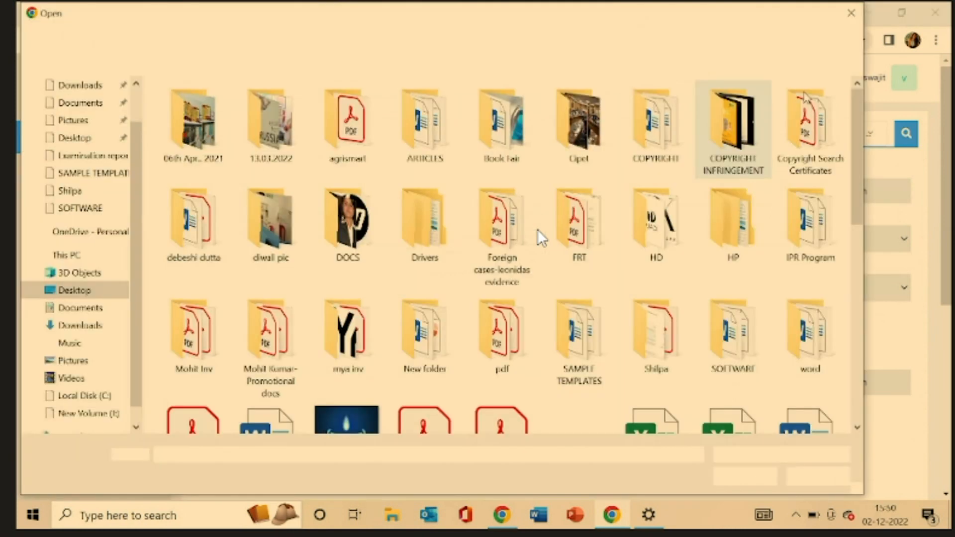
key(Escape)
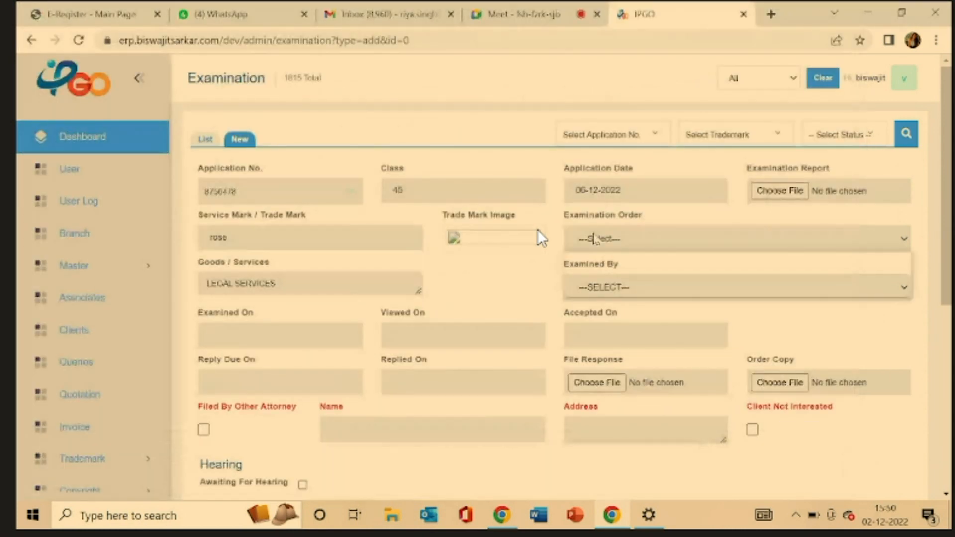
click(595, 239)
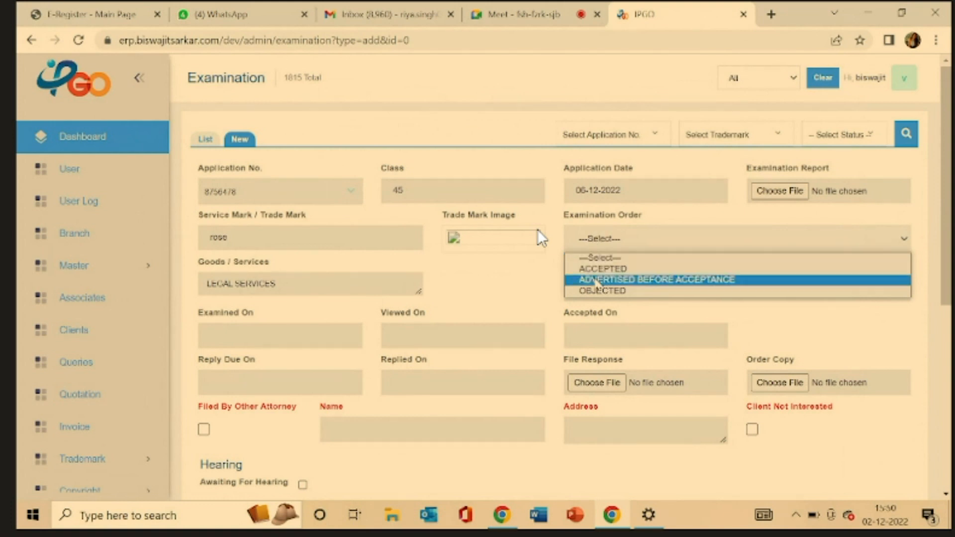
click(595, 290)
click(596, 294)
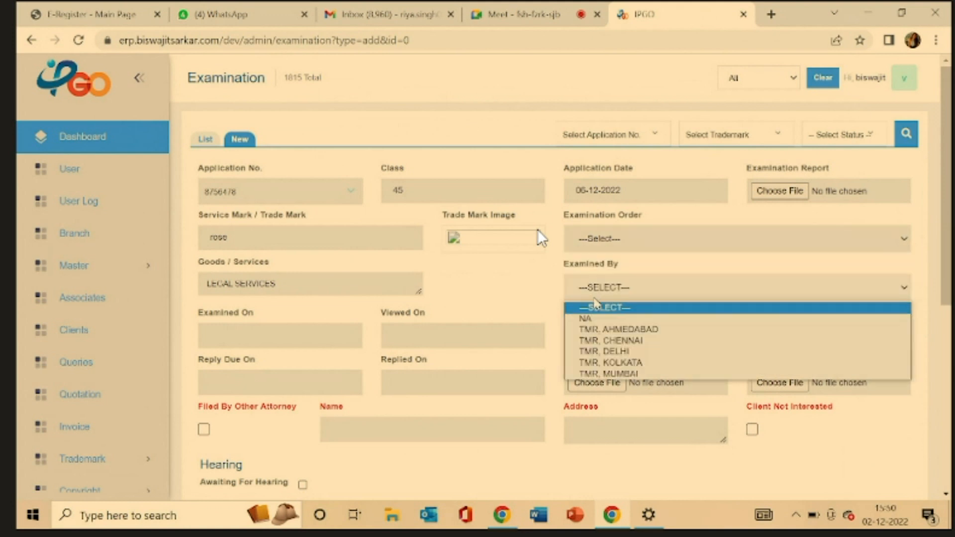
click(596, 242)
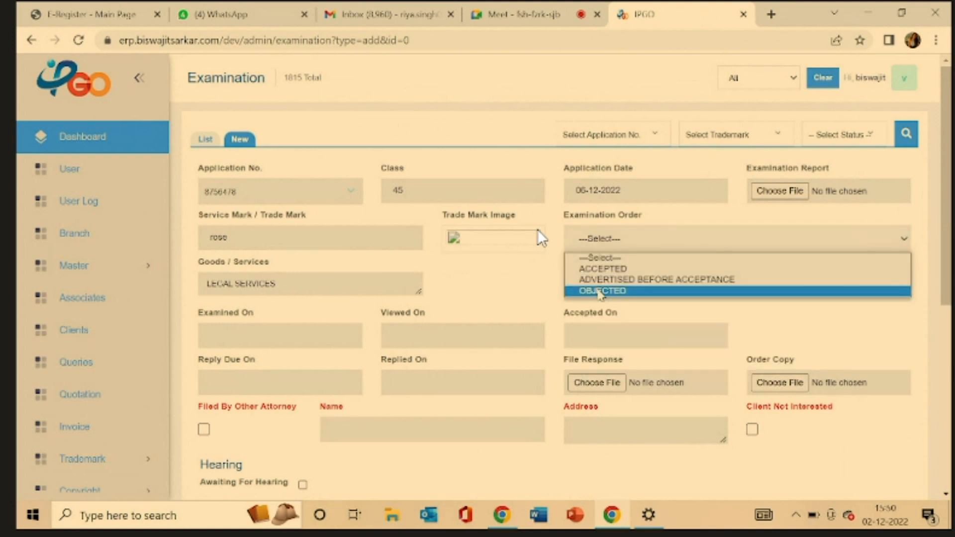
click(597, 291)
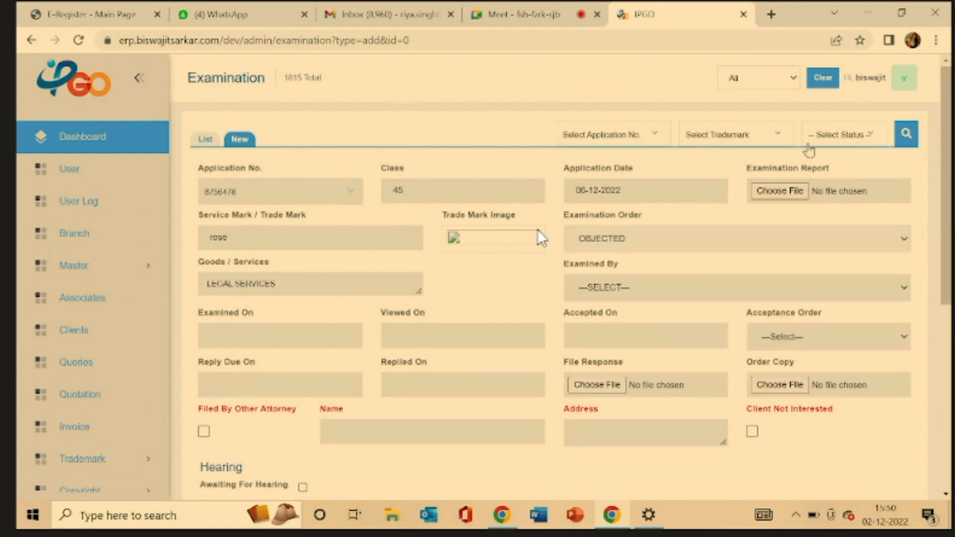
click(595, 288)
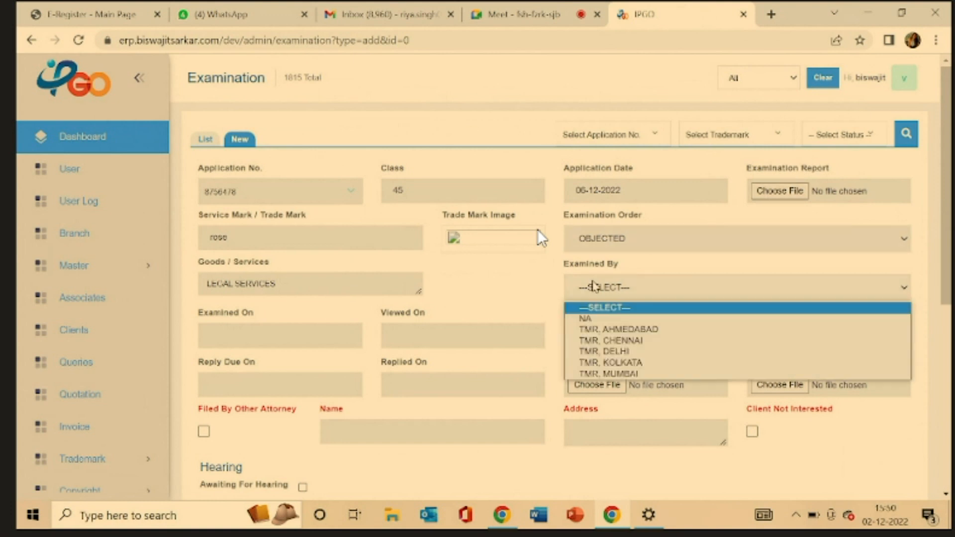
click(591, 352)
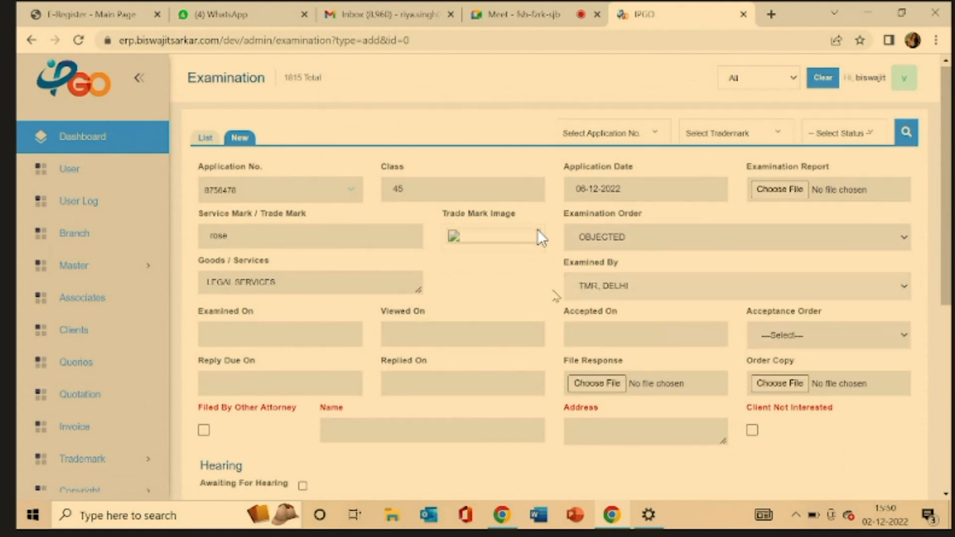
Set both the examined-on and viewed-on dates to 07-12-2022.
scroll(306, 252, down, 2)
click(308, 252)
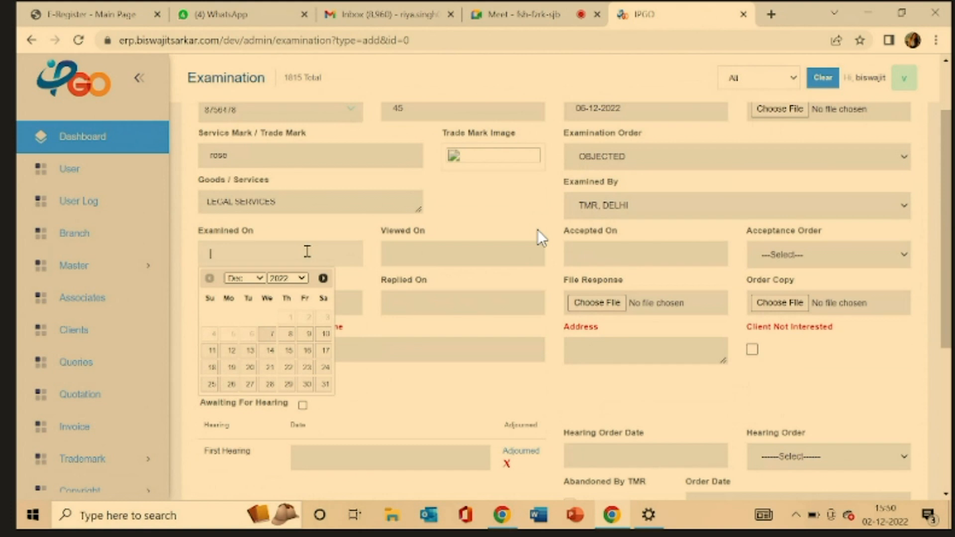
click(269, 339)
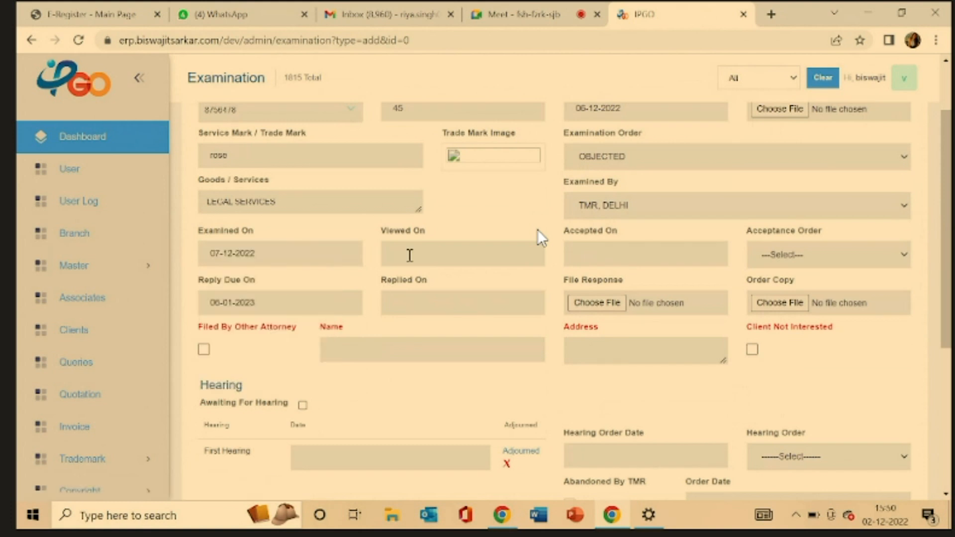
click(420, 247)
click(450, 332)
Examine the reply due date against the examined-on and viewed-on dates, and review the examination order and remaining fields.
drag(265, 302, 208, 302)
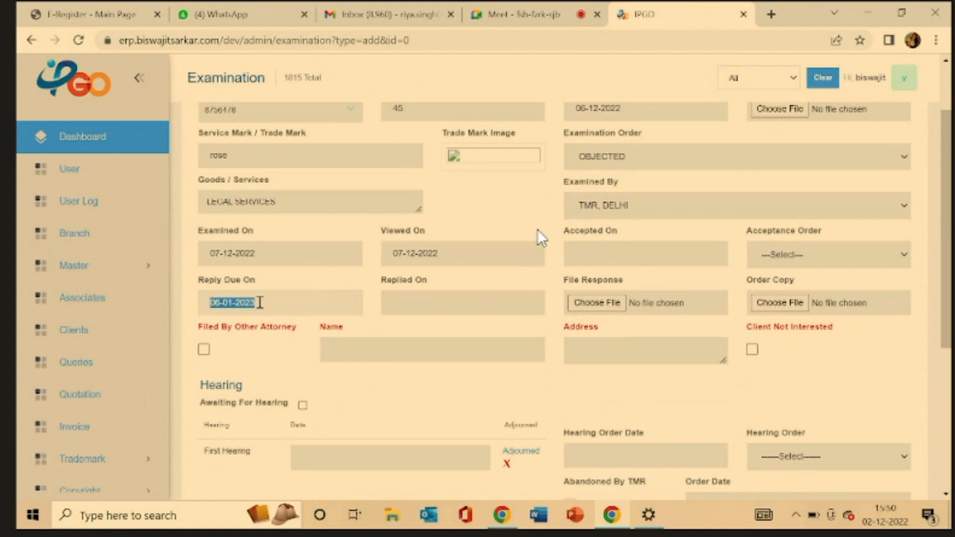
click(258, 302)
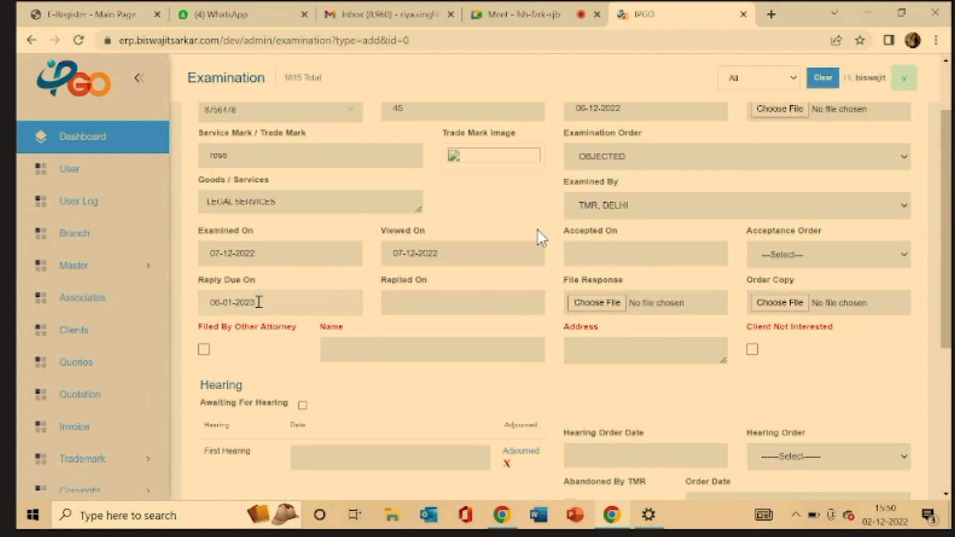
drag(258, 302, 208, 302)
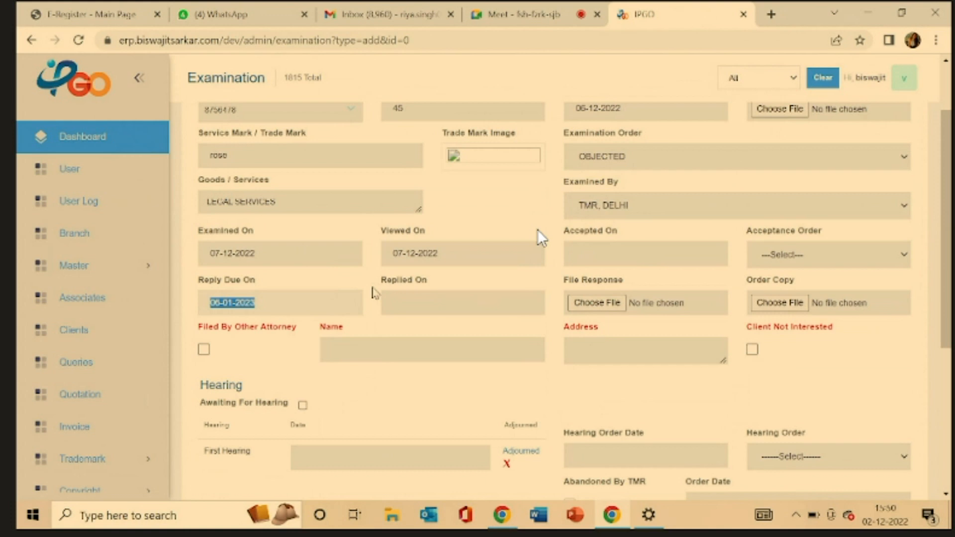
scroll(256, 277, down, 1)
click(273, 232)
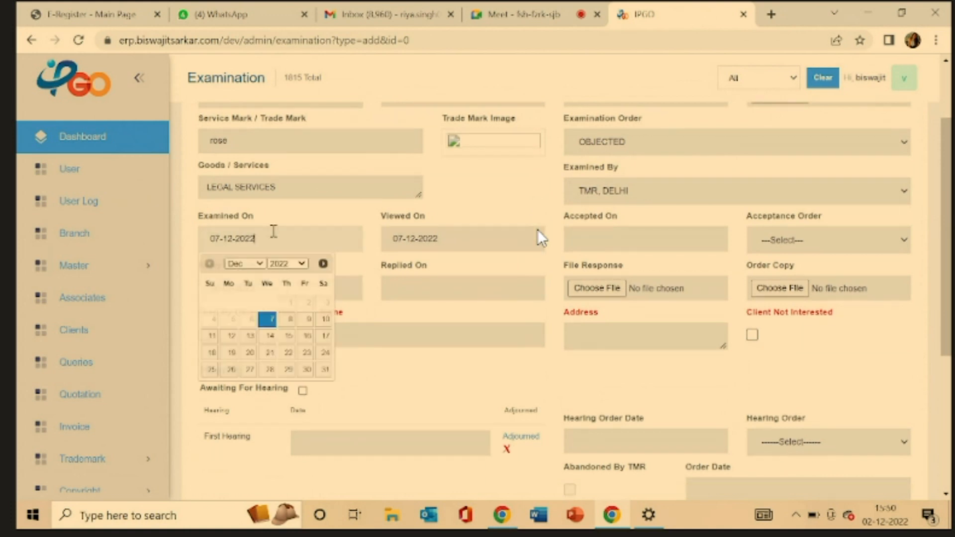
click(461, 240)
click(284, 285)
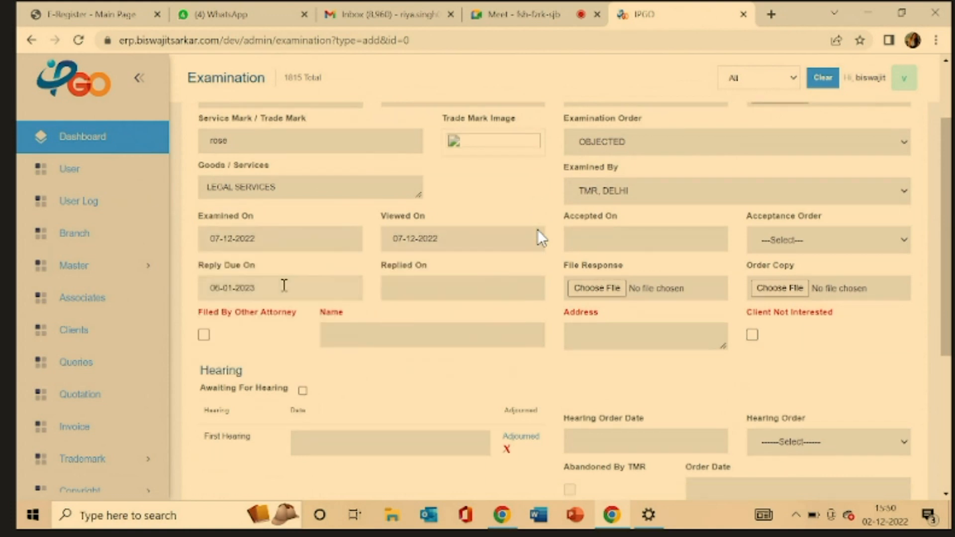
scroll(284, 286, up, 2)
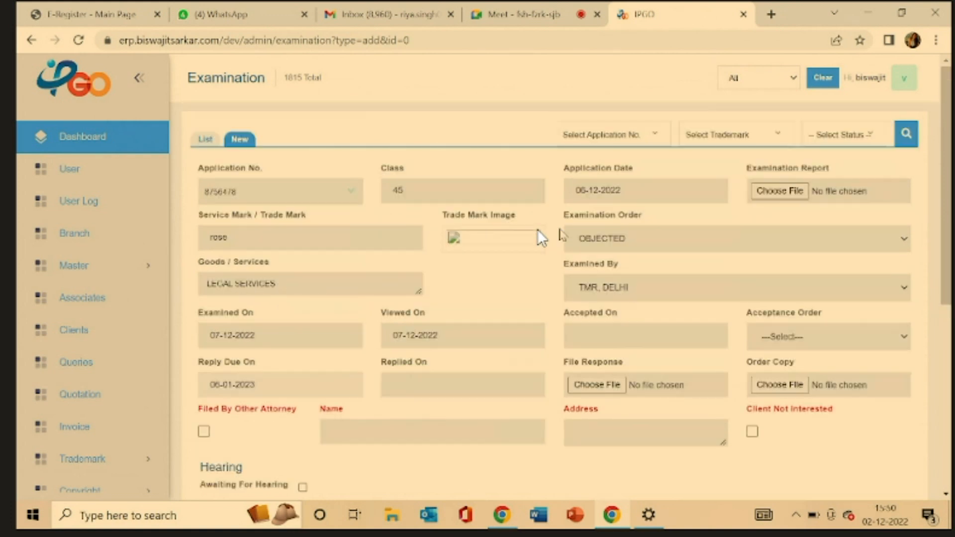
scroll(280, 335, down, 1)
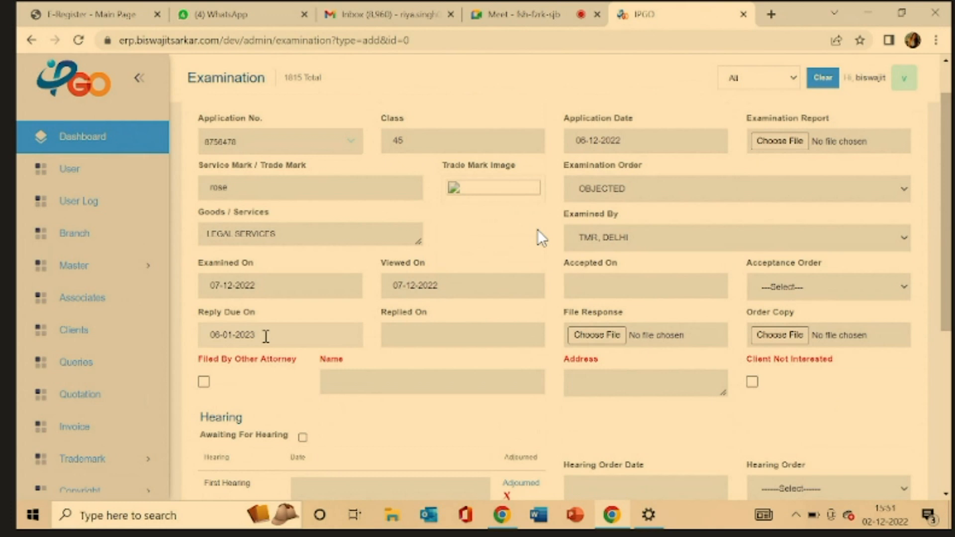
scroll(420, 281, down, 1)
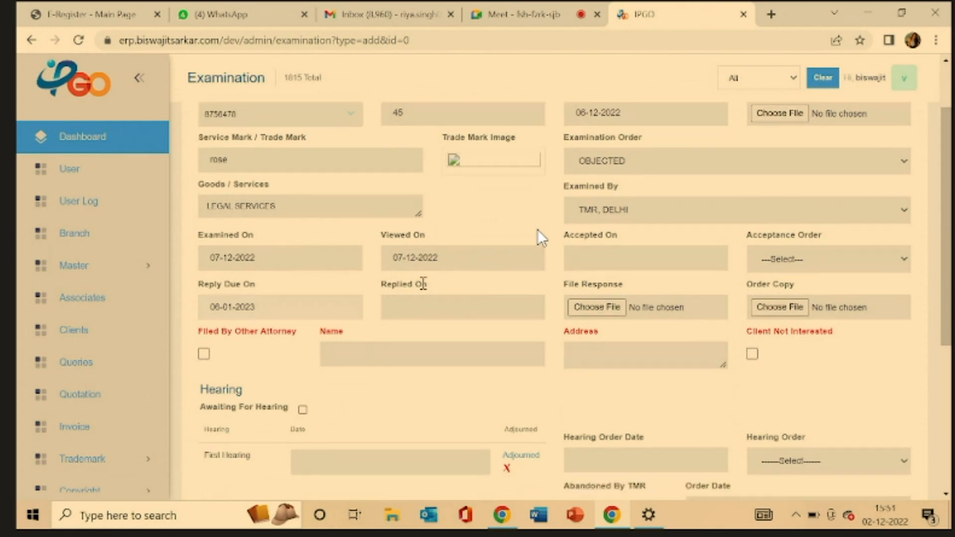
scroll(612, 185, up, 1)
click(611, 185)
click(611, 185)
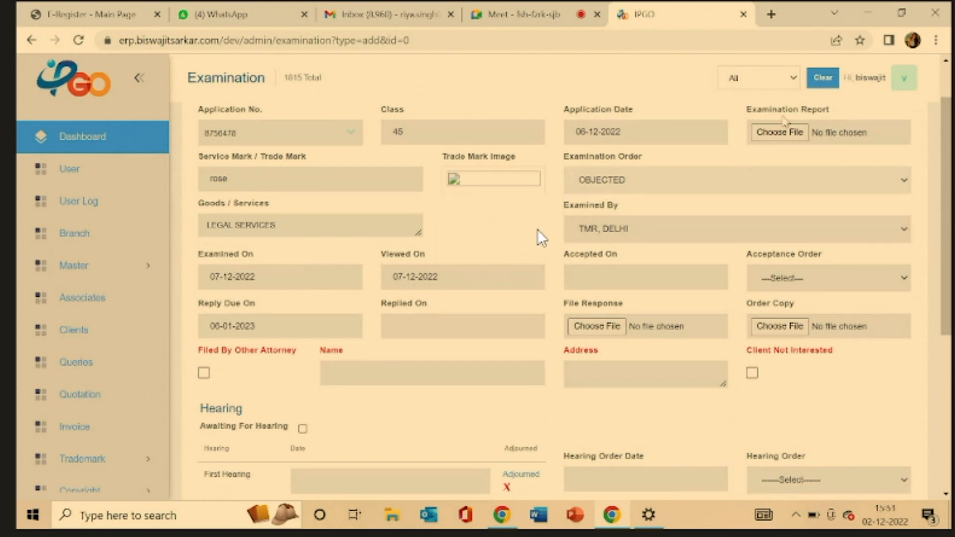
Save the new examination record and reopen the rose application's record for editing.
scroll(570, 348, down, 5)
click(555, 462)
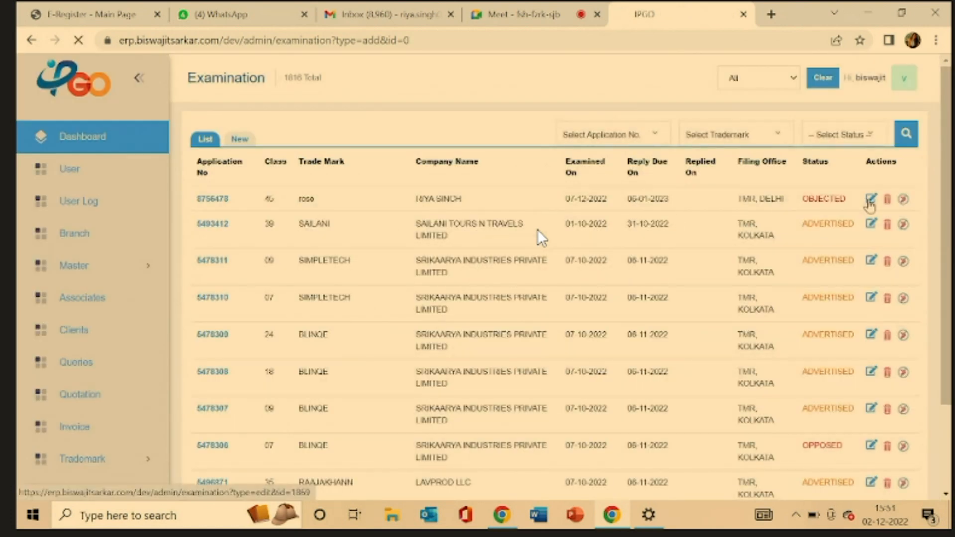
click(870, 198)
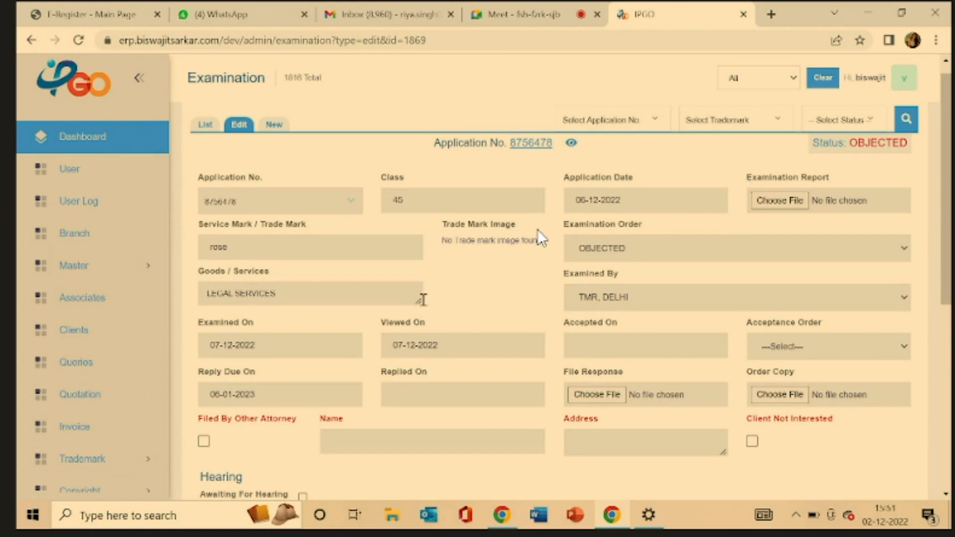
Review the reply, hearing and advertisement fields of the rose record, checking the replied-on calendar without choosing a date.
scroll(678, 160, down, 2)
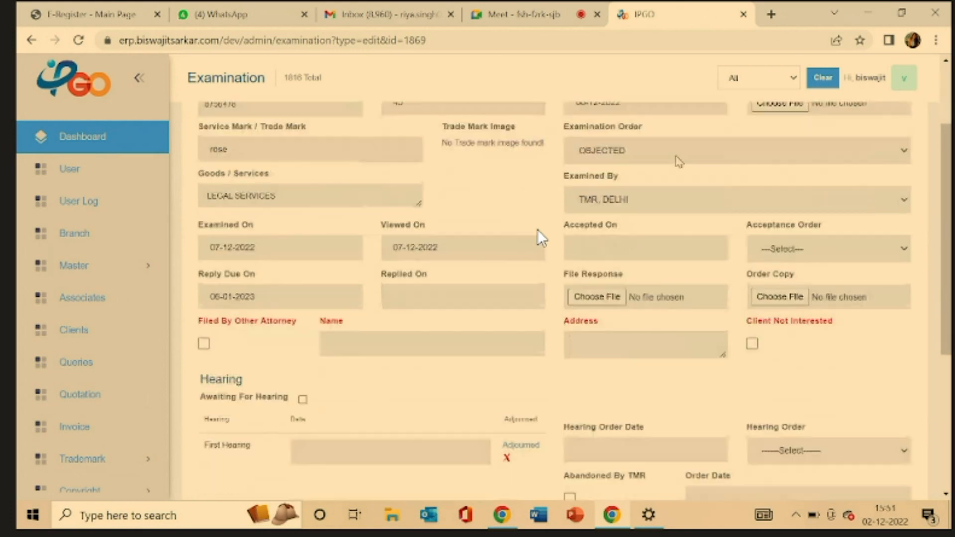
scroll(677, 160, down, 1)
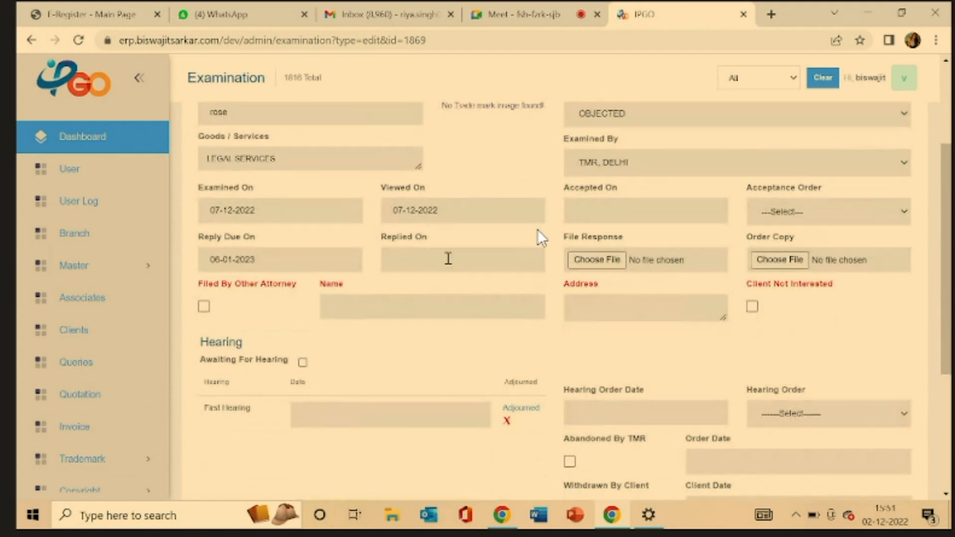
click(427, 263)
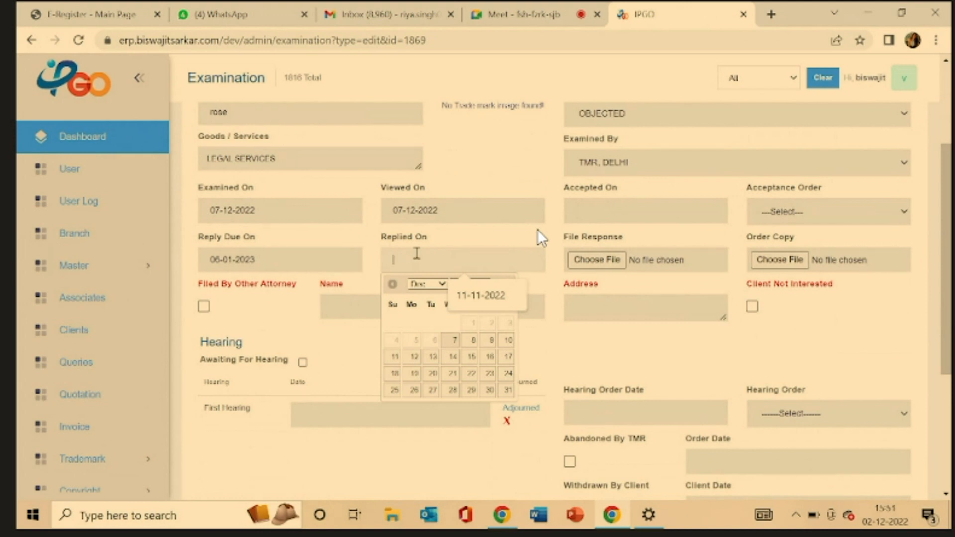
scroll(418, 239, down, 1)
click(487, 217)
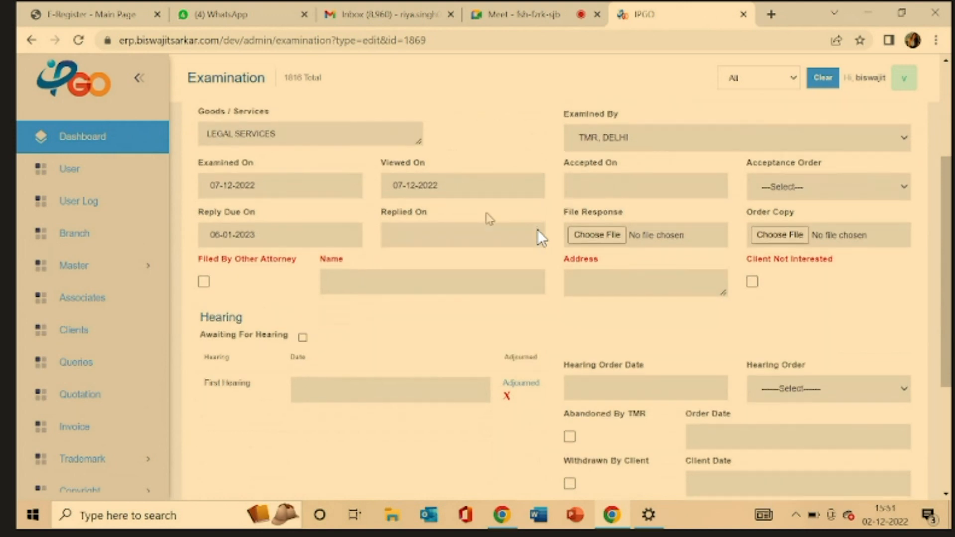
scroll(486, 216, down, 2)
scroll(418, 201, down, 2)
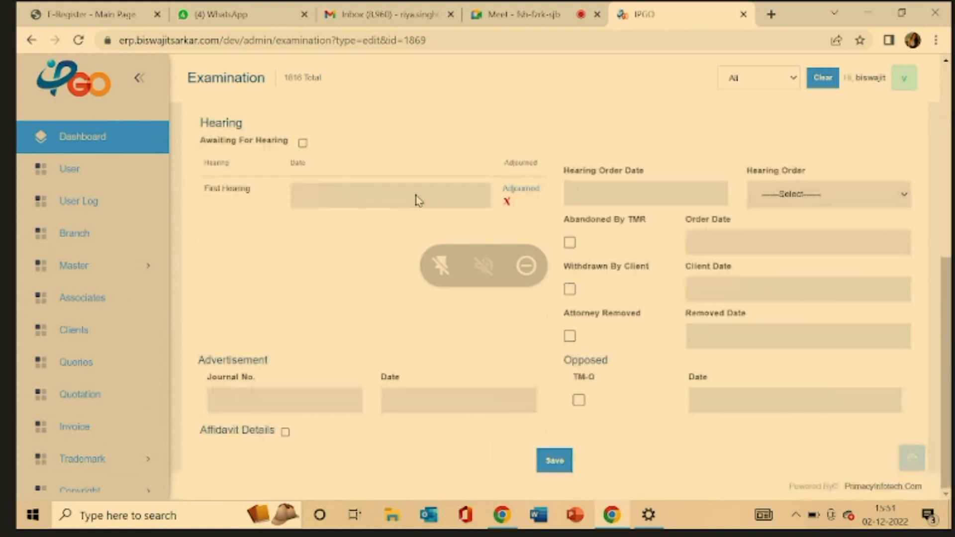
Set the first hearing date to 05-12-2022 after trying to mark the undated hearing as adjourned.
scroll(417, 195, up, 1)
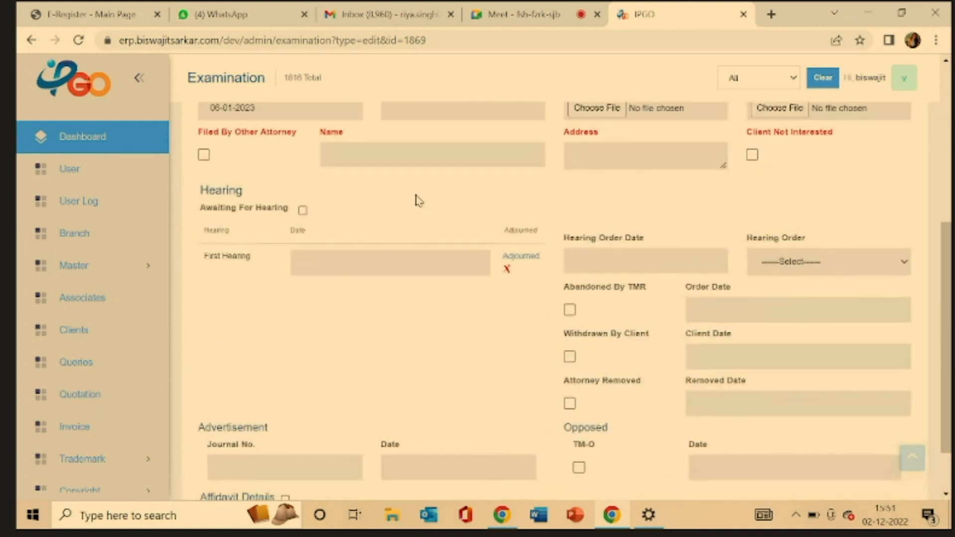
click(326, 267)
click(531, 264)
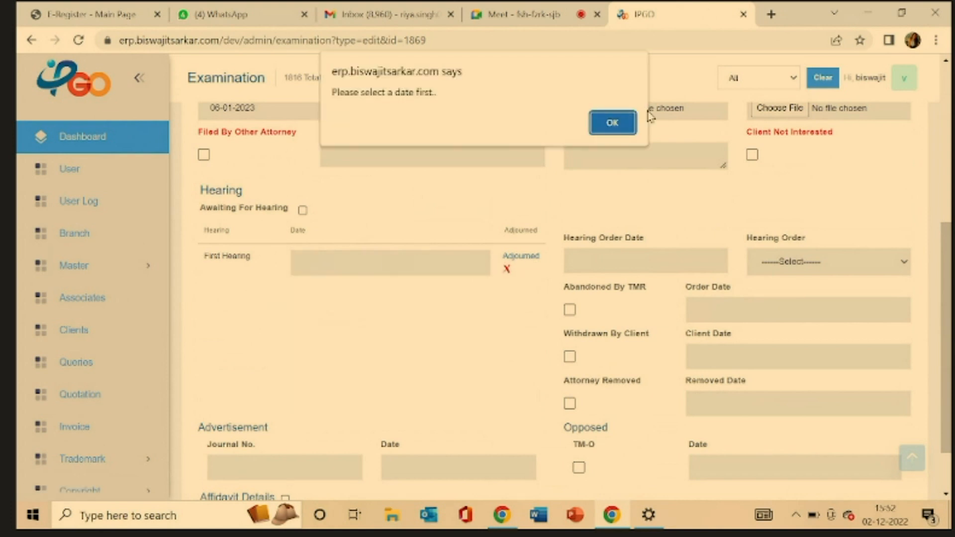
click(619, 123)
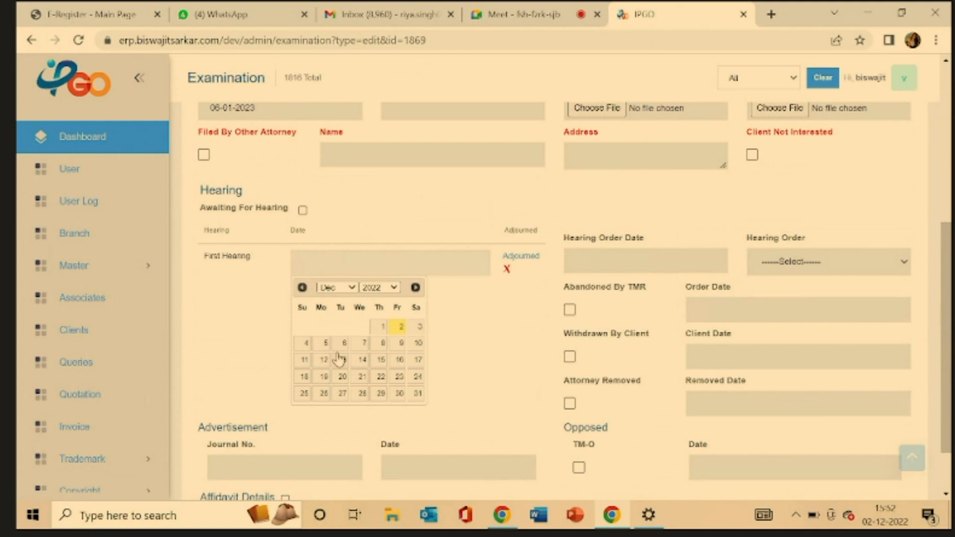
click(352, 348)
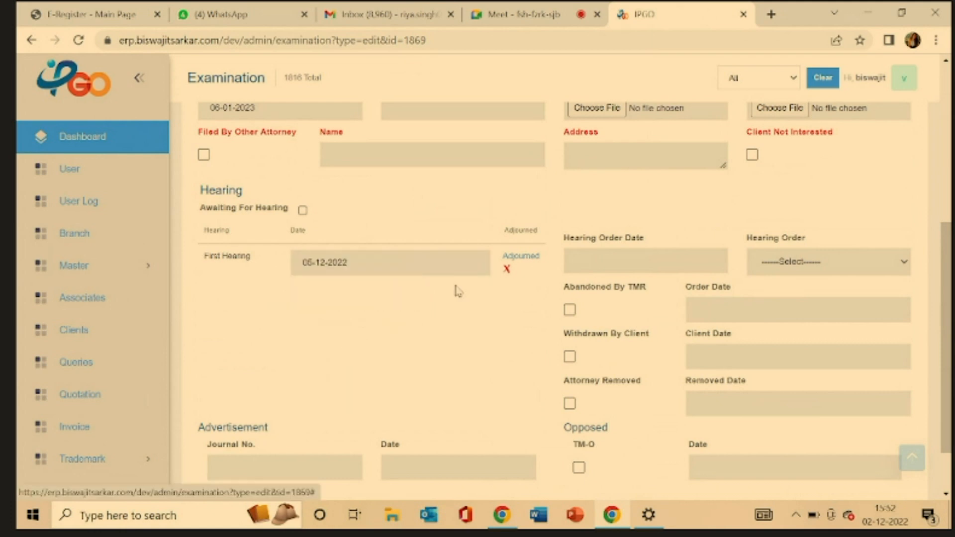
Mark the first hearing as adjourned to add further hearing rows, and remove the extra rows beyond the second hearing.
click(522, 259)
click(522, 259)
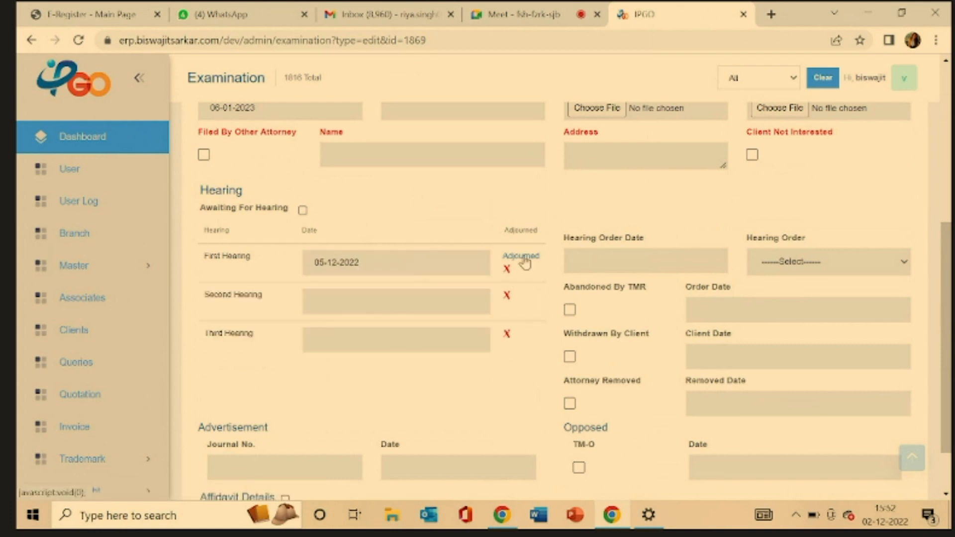
click(522, 259)
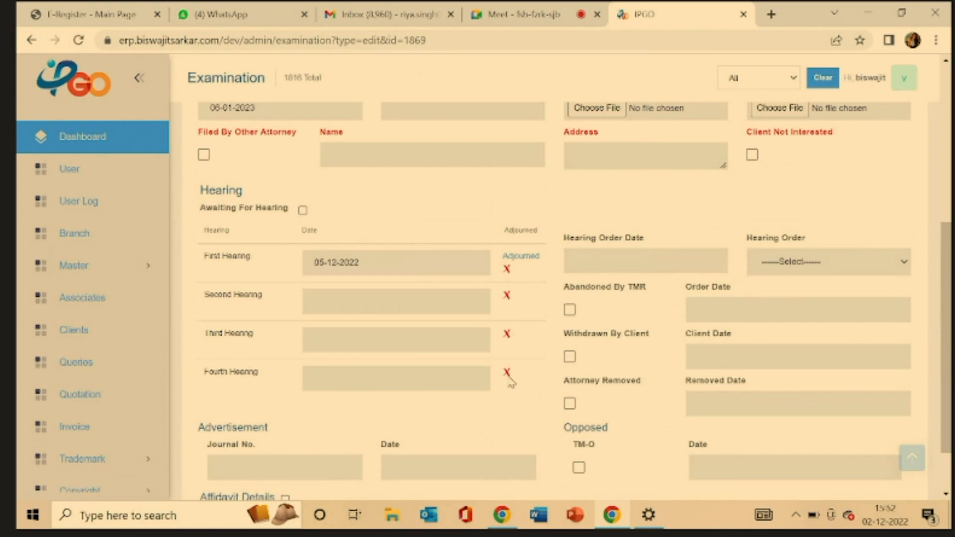
click(507, 335)
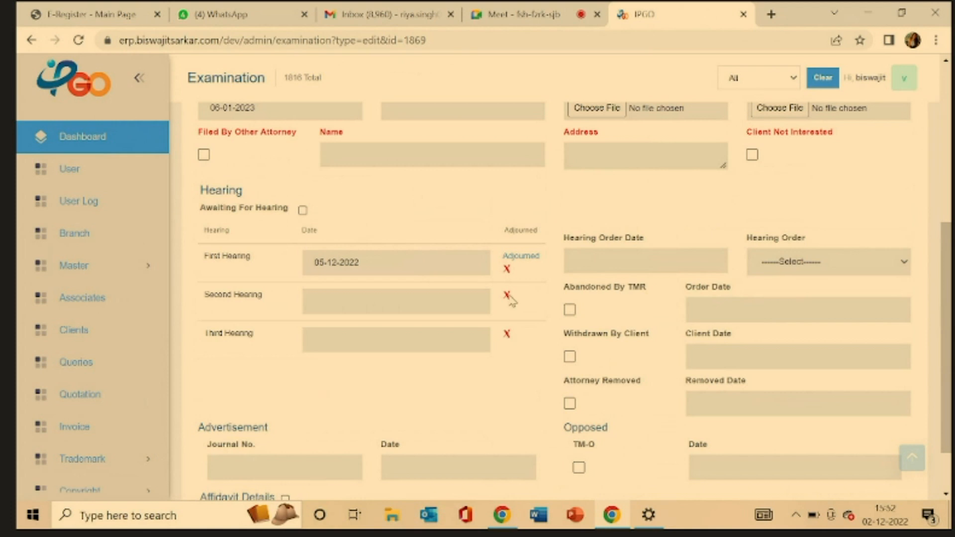
click(508, 297)
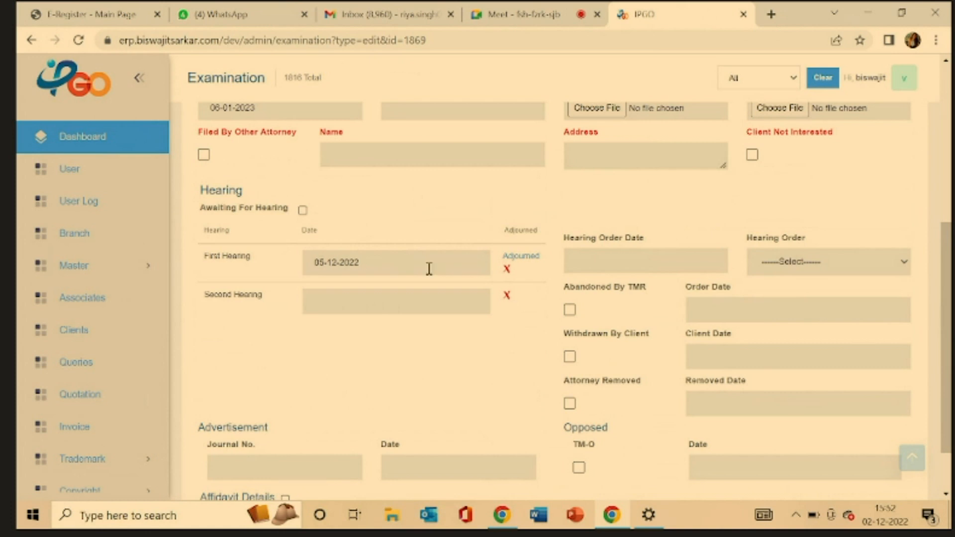
Reselect 05-12-2022 as the first hearing date, leave the second hearing undated, and save the examination record.
click(401, 268)
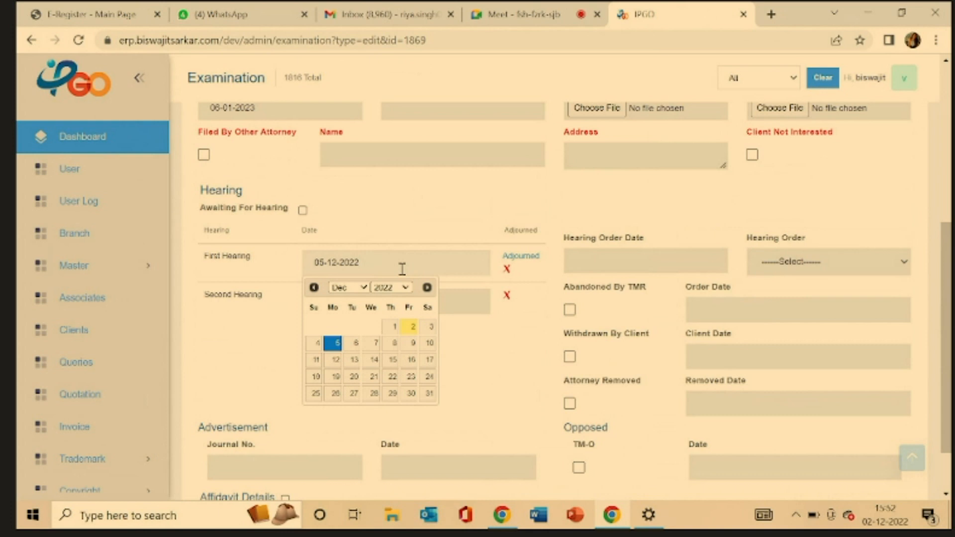
click(333, 342)
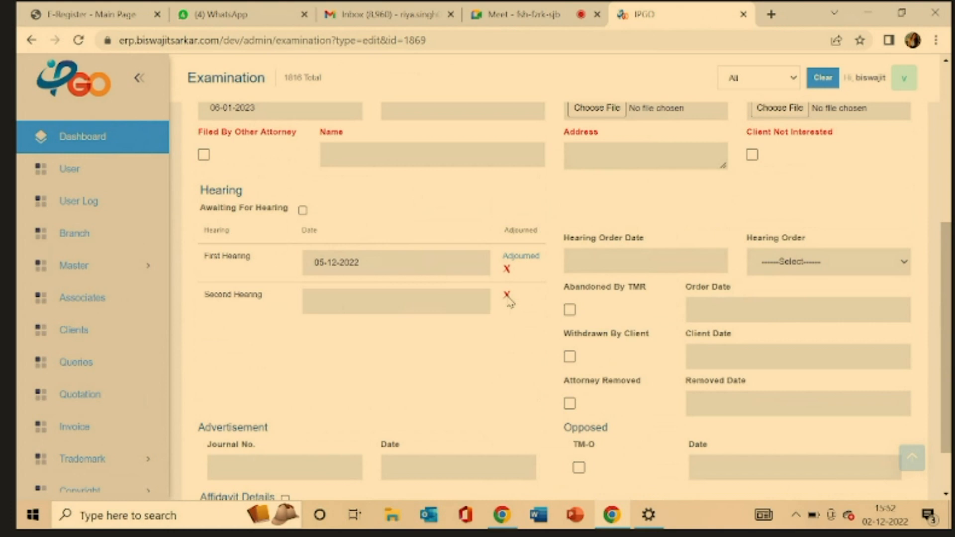
scroll(509, 303, down, 1)
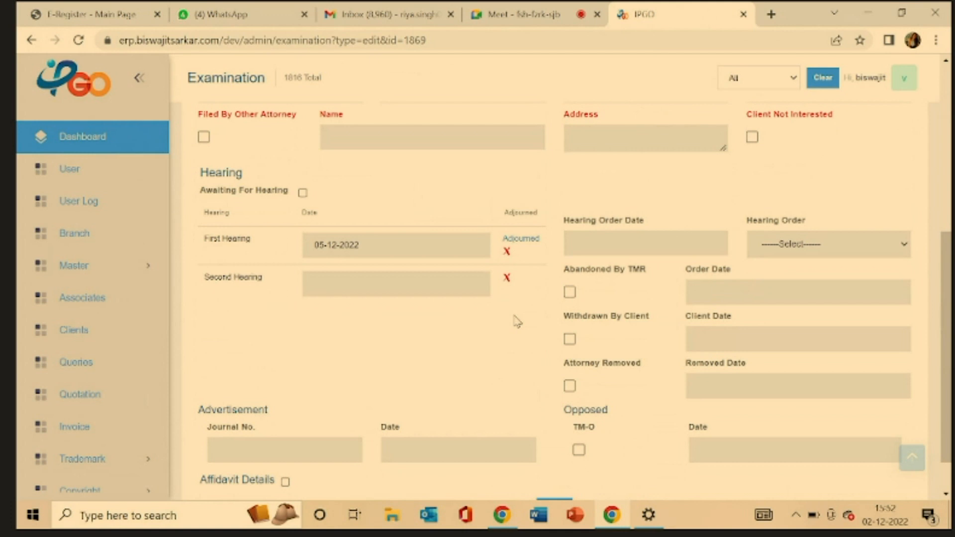
scroll(515, 319, down, 1)
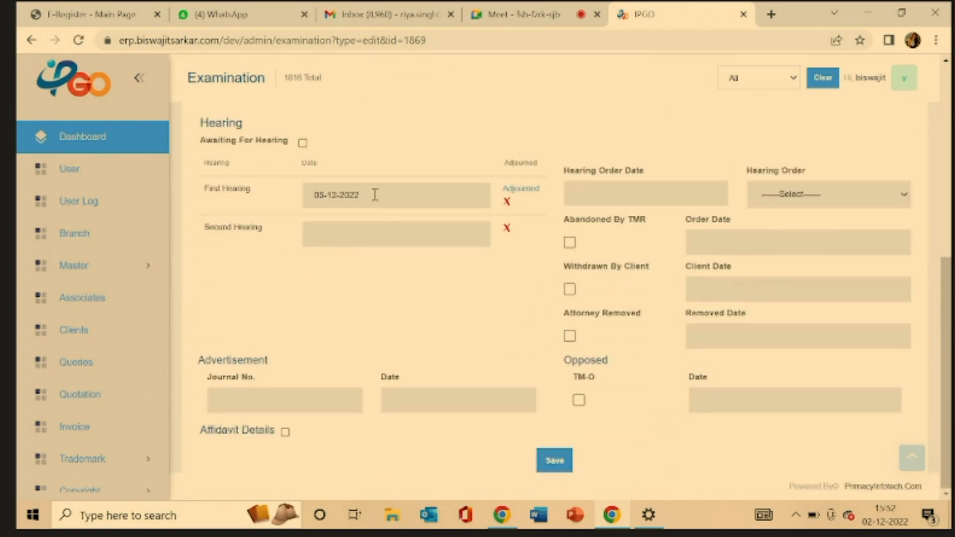
click(374, 195)
click(561, 462)
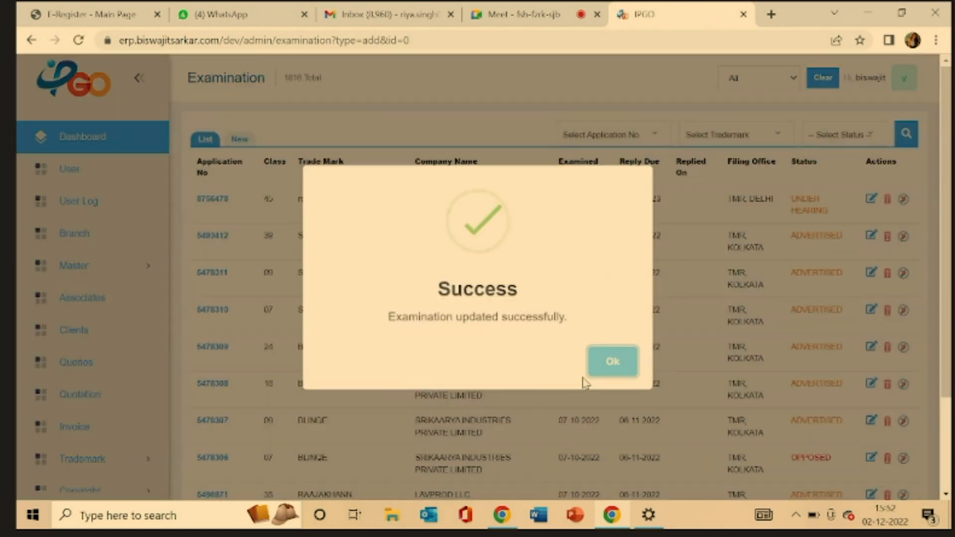
click(609, 372)
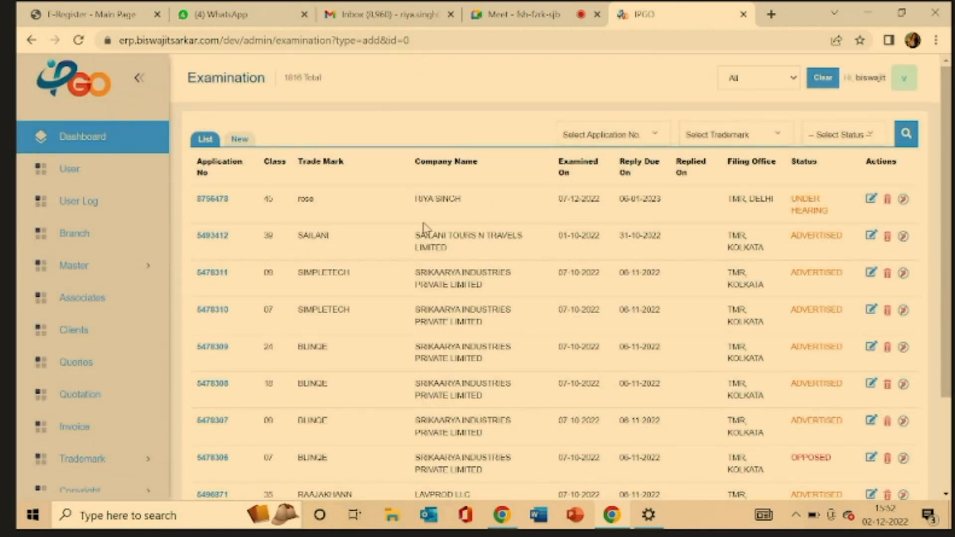
Open the dashboard in a separate browser tab and examine the rose application's entry under Hearing Show Cause.
right_click(86, 138)
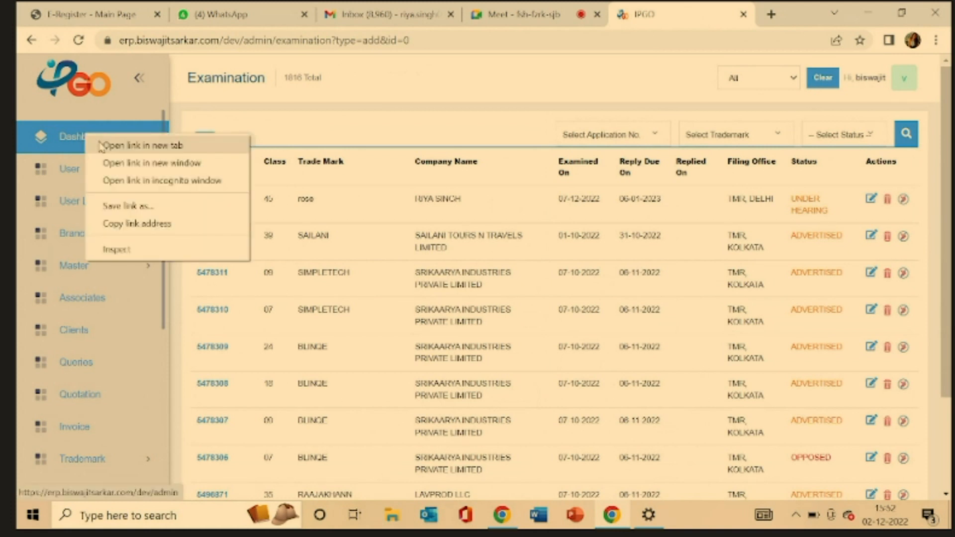
click(100, 144)
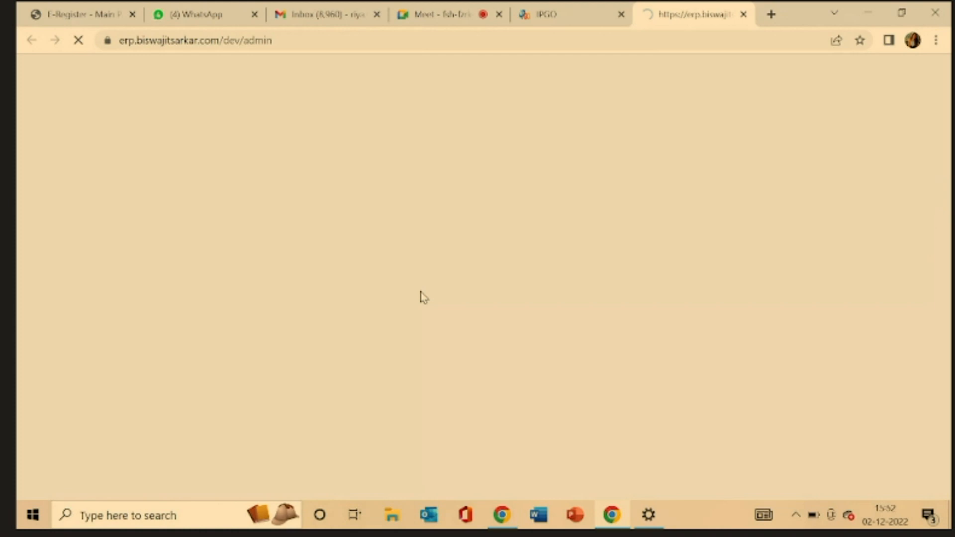
scroll(422, 293, down, 5)
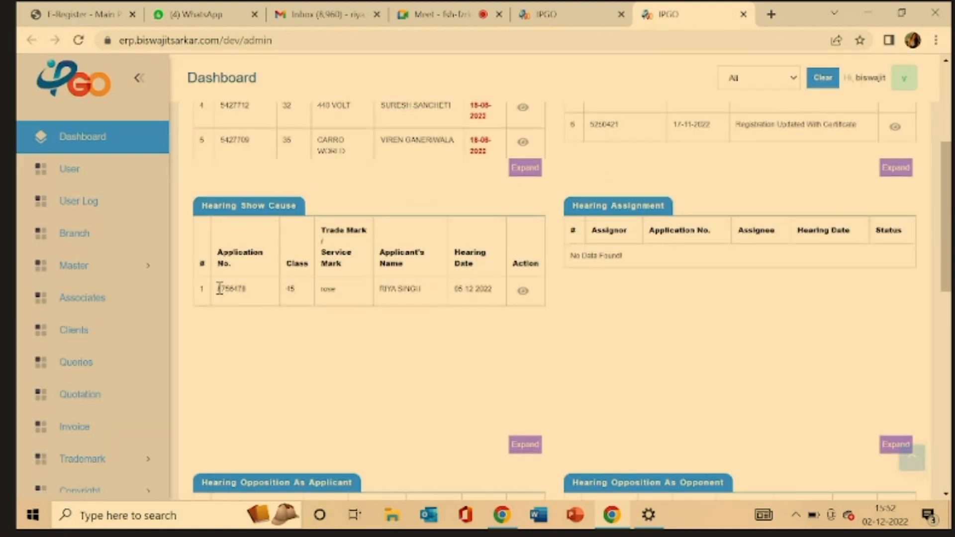
drag(220, 292, 512, 299)
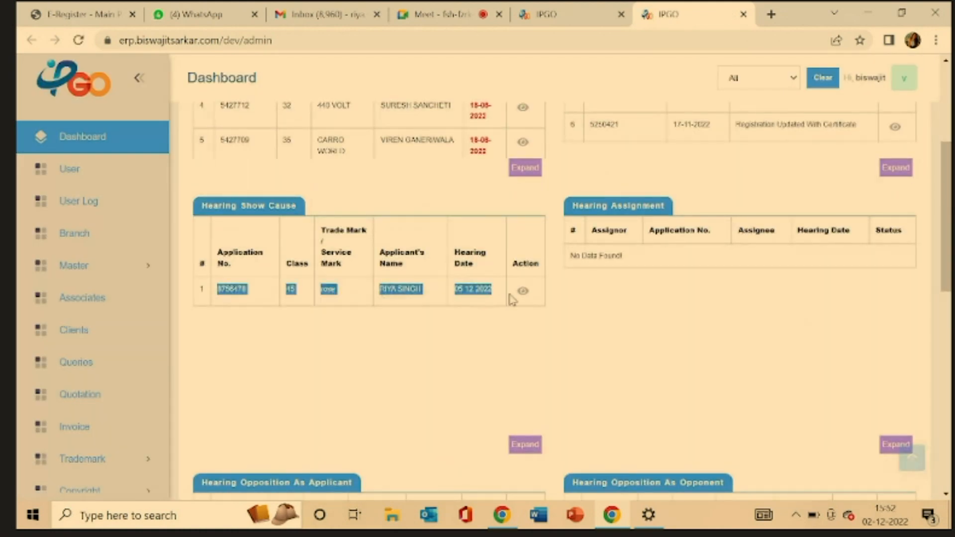
click(496, 294)
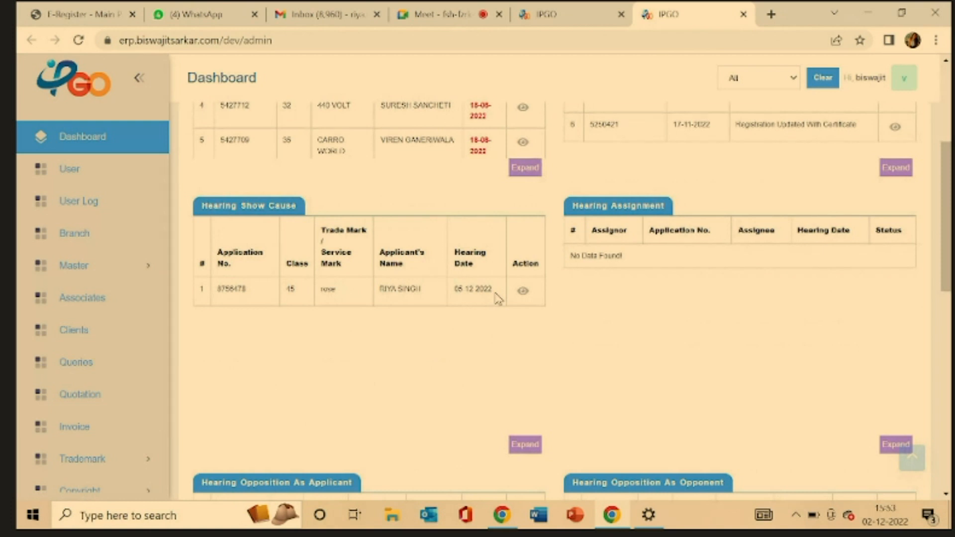
scroll(499, 299, up, 1)
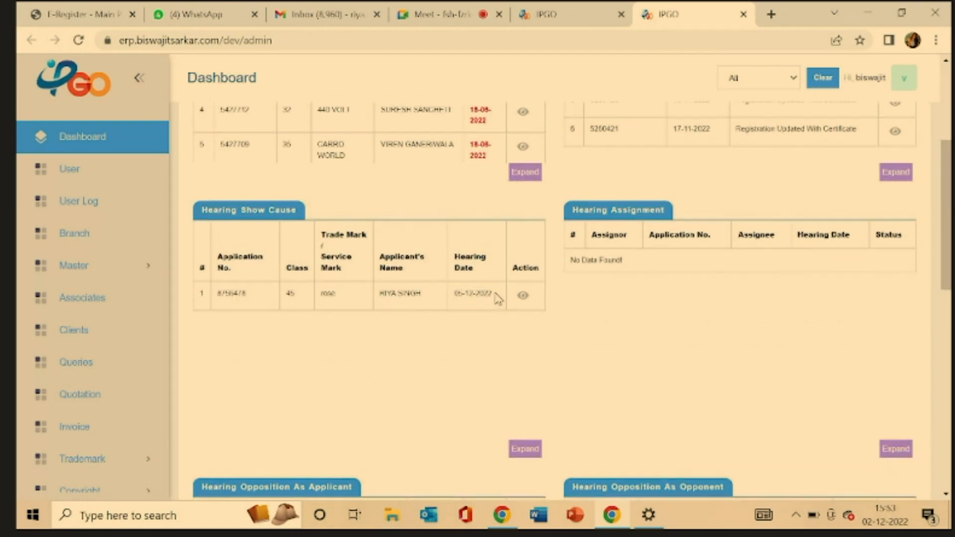
scroll(498, 299, up, 1)
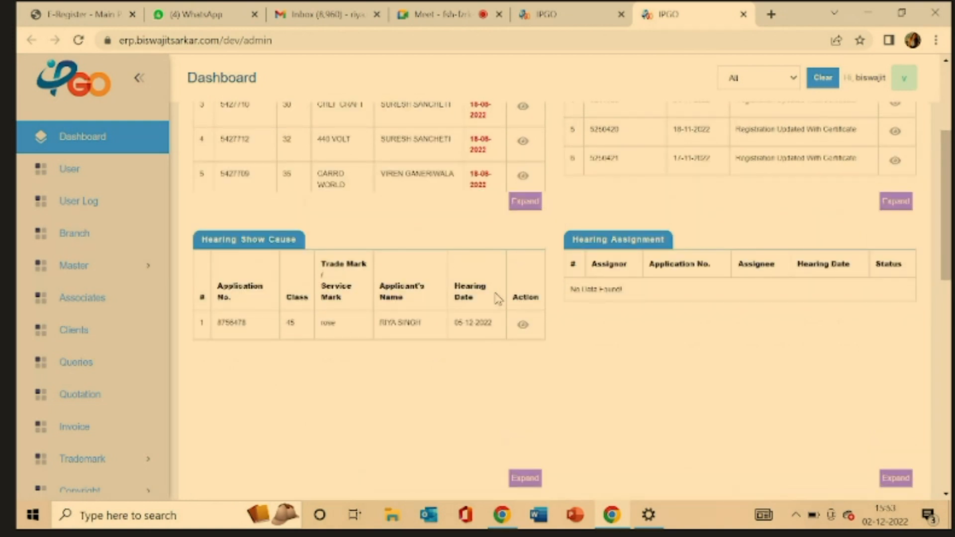
scroll(498, 299, up, 2)
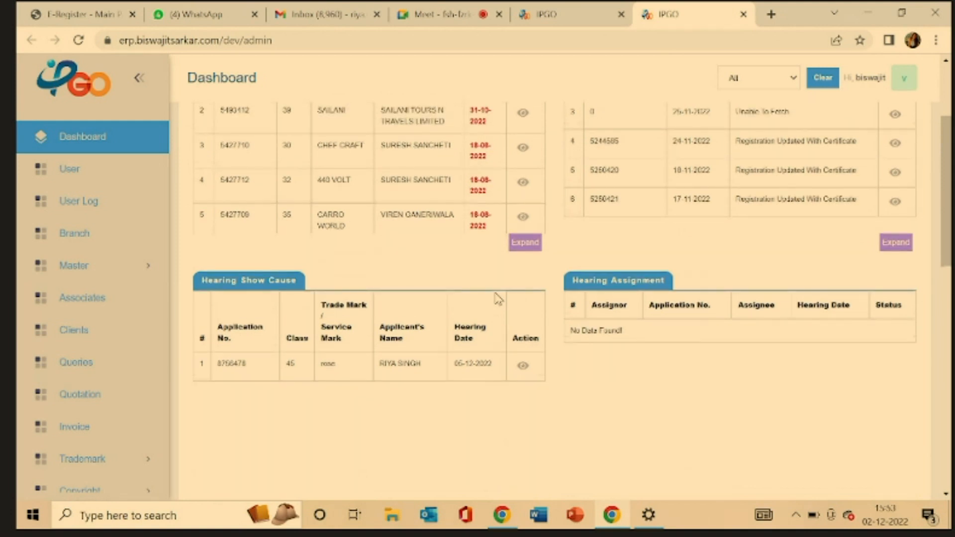
scroll(498, 299, down, 1)
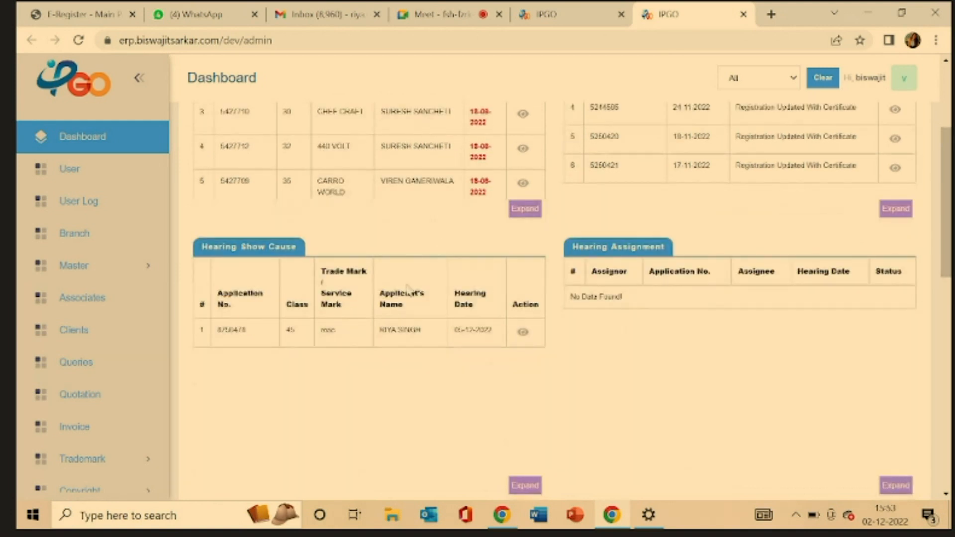
scroll(409, 291, down, 3)
scroll(477, 228, up, 1)
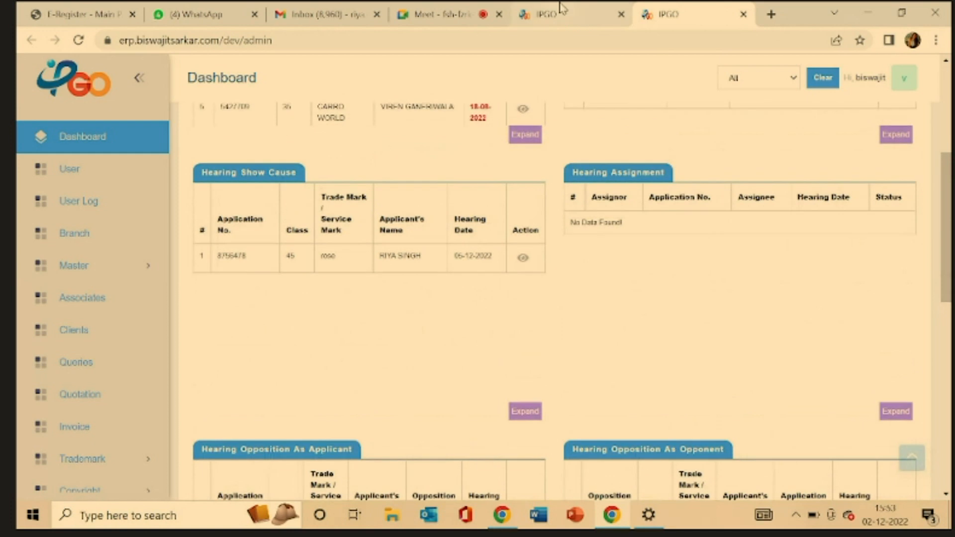
Check the rose application's status back in the examination list and reopen its record for editing.
click(570, 7)
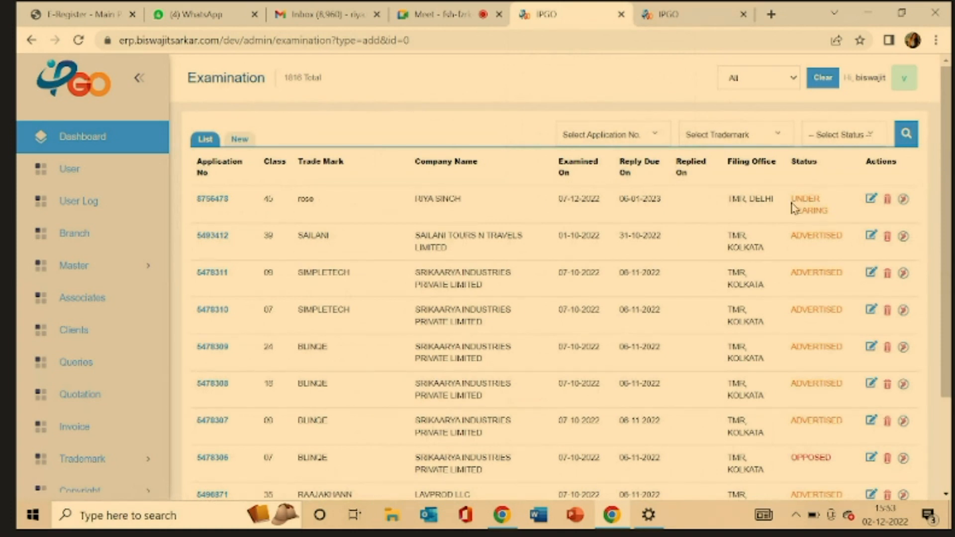
drag(792, 196, 830, 215)
click(791, 215)
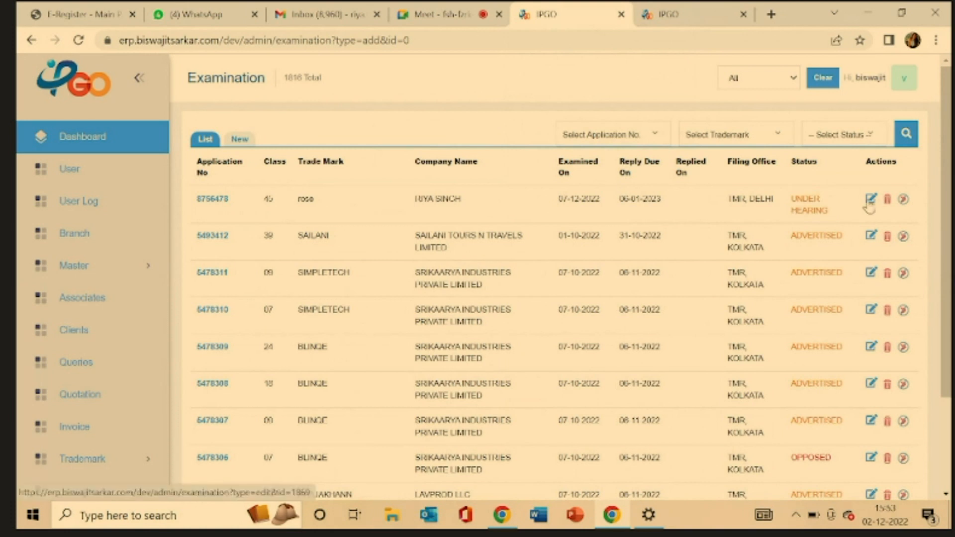
click(871, 200)
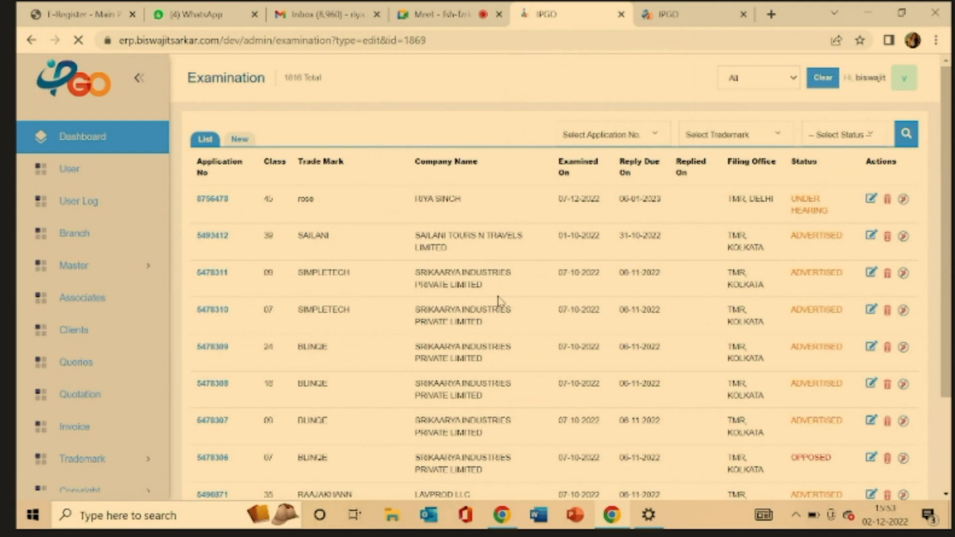
scroll(498, 302, down, 1)
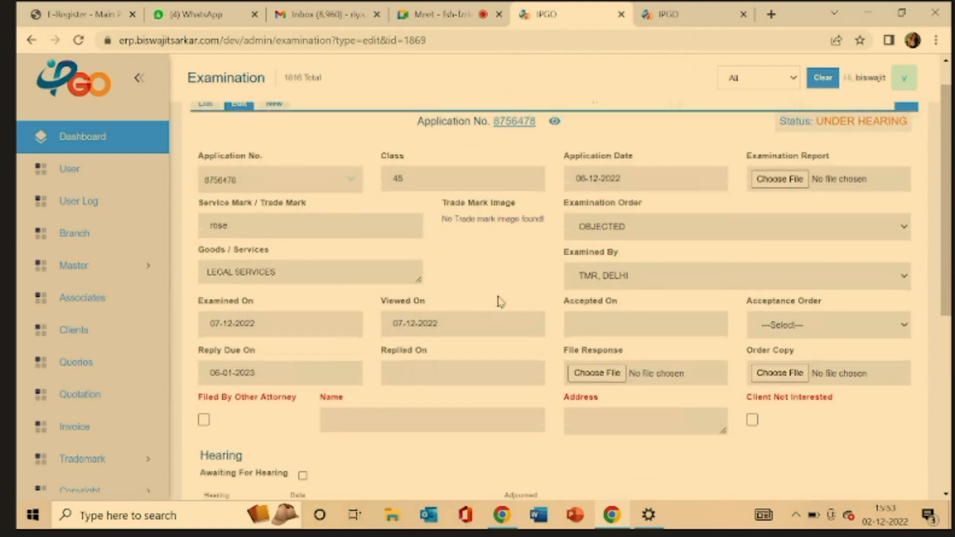
Mark the rose application's first hearing as adjourned to add a second hearing row, leaving its date empty.
scroll(500, 299, down, 5)
click(521, 279)
click(426, 324)
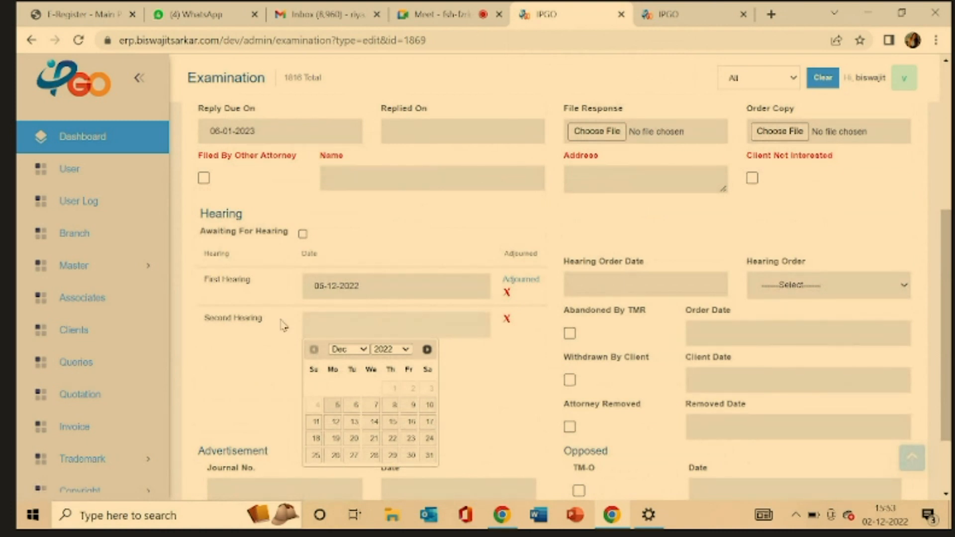
scroll(283, 325, down, 2)
click(519, 302)
scroll(519, 303, down, 1)
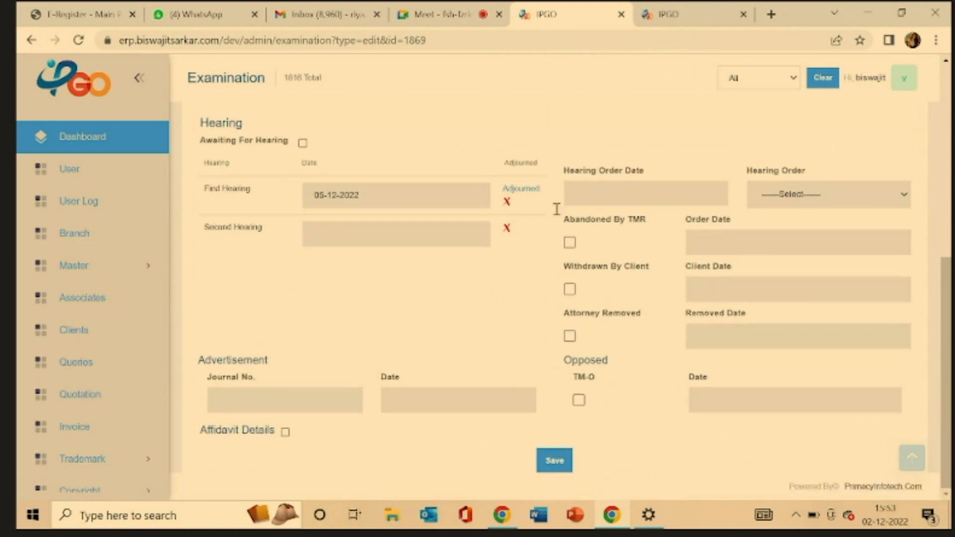
Set the hearing order date to 05-12-2022 and the hearing order to Accepted.
click(582, 198)
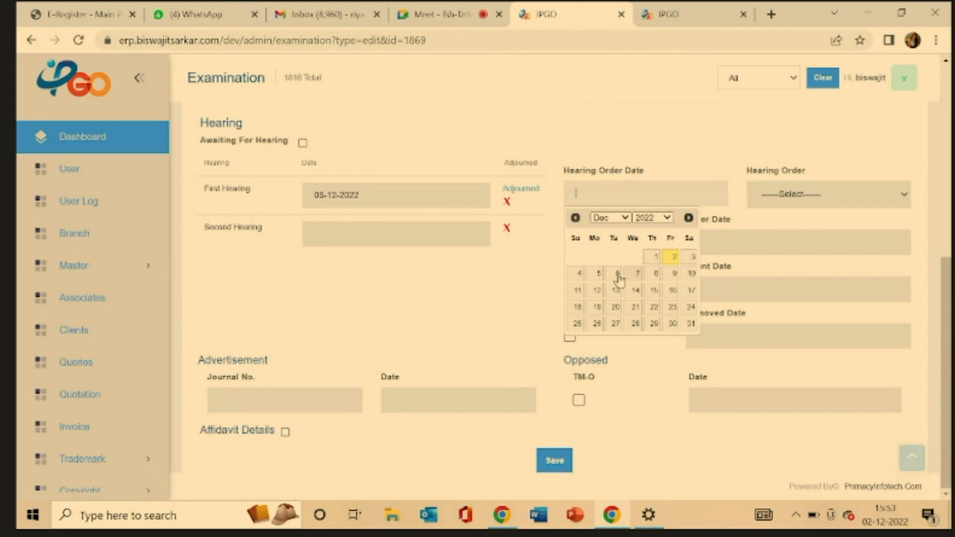
click(600, 273)
click(766, 199)
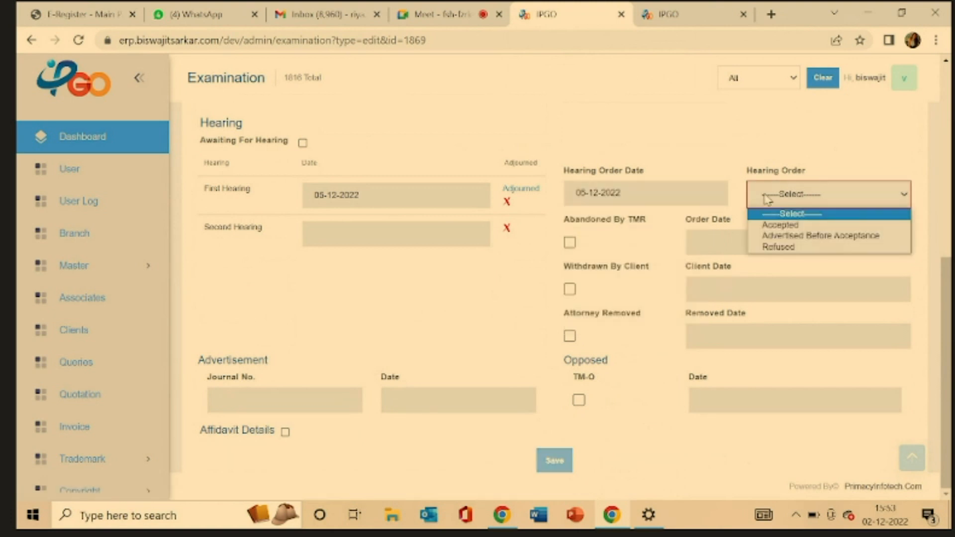
click(779, 225)
Examine the Order Copy upload field, opening its file chooser and cancelling without attaching a file.
scroll(746, 228, up, 2)
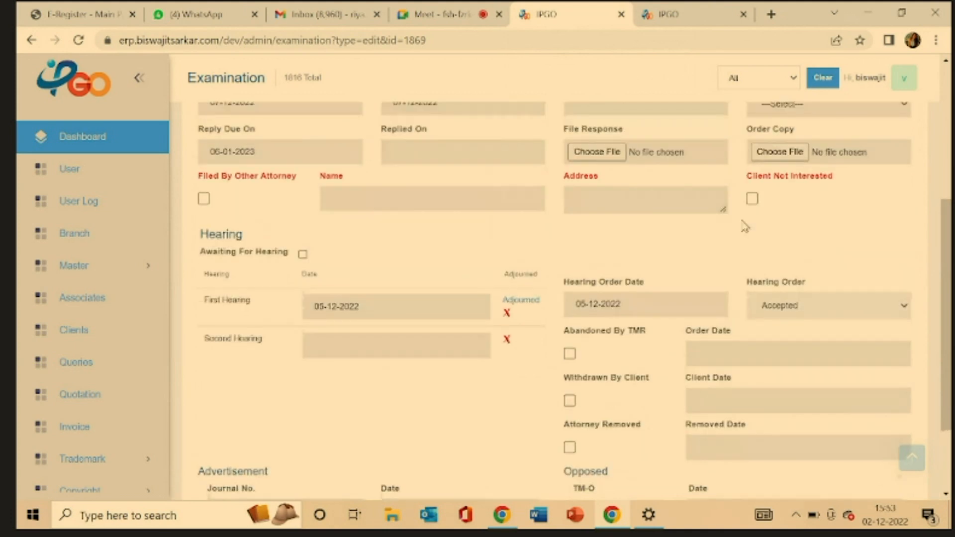
drag(747, 130, 797, 137)
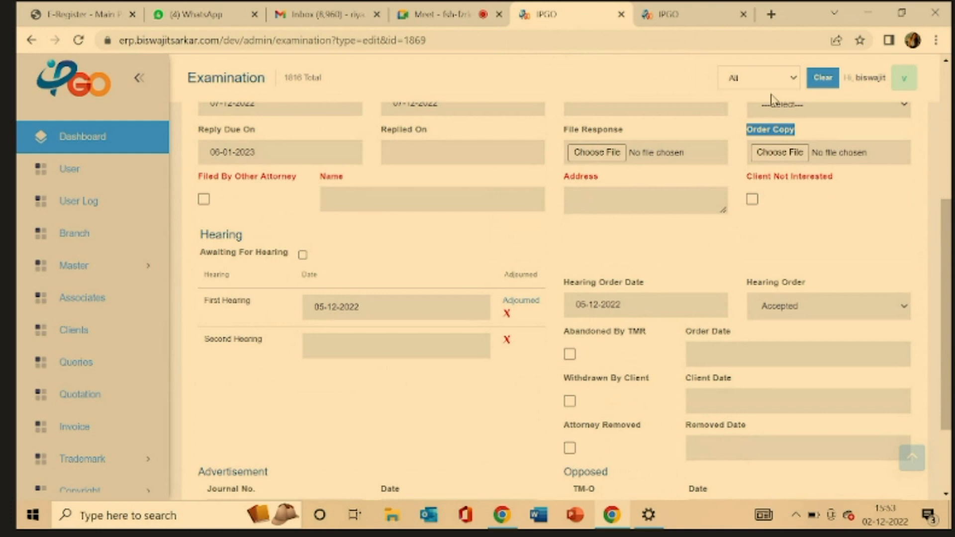
click(775, 158)
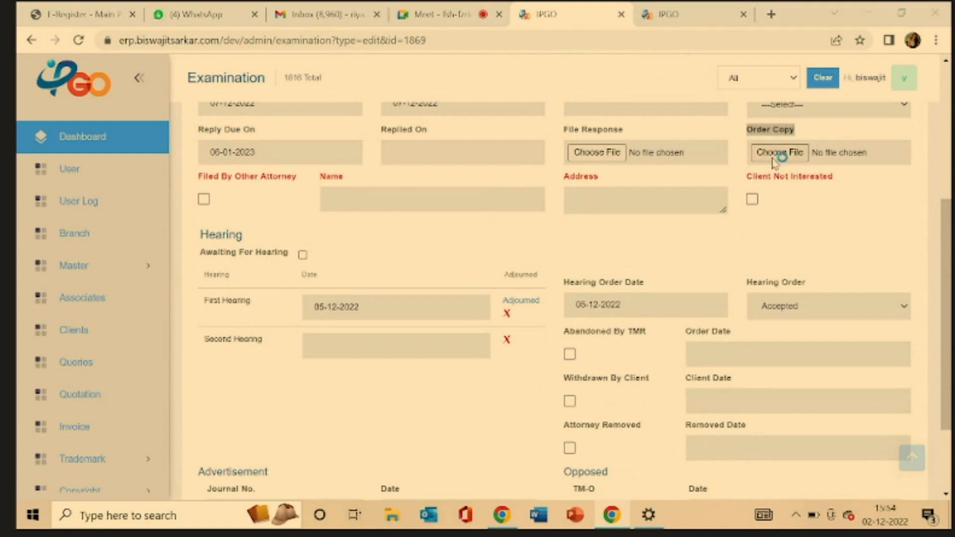
key(Escape)
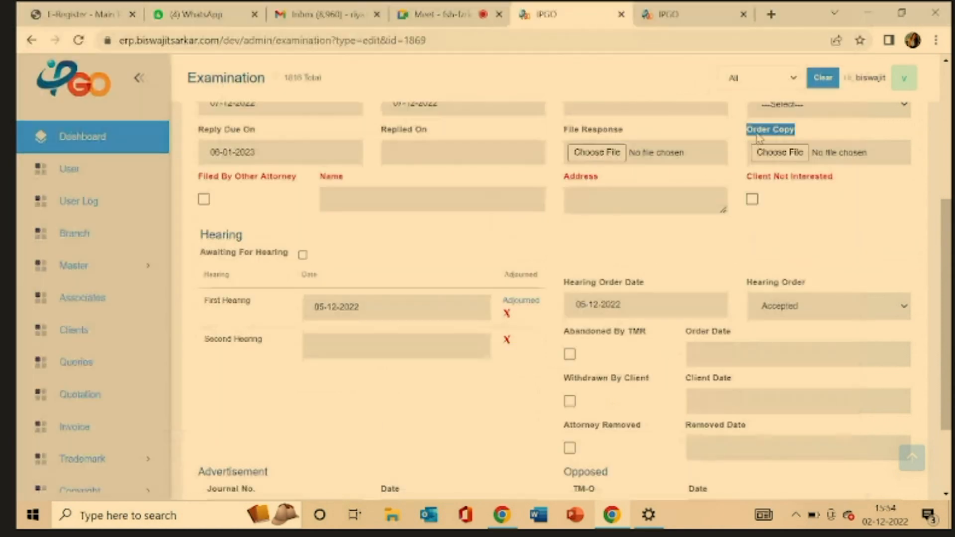
click(752, 291)
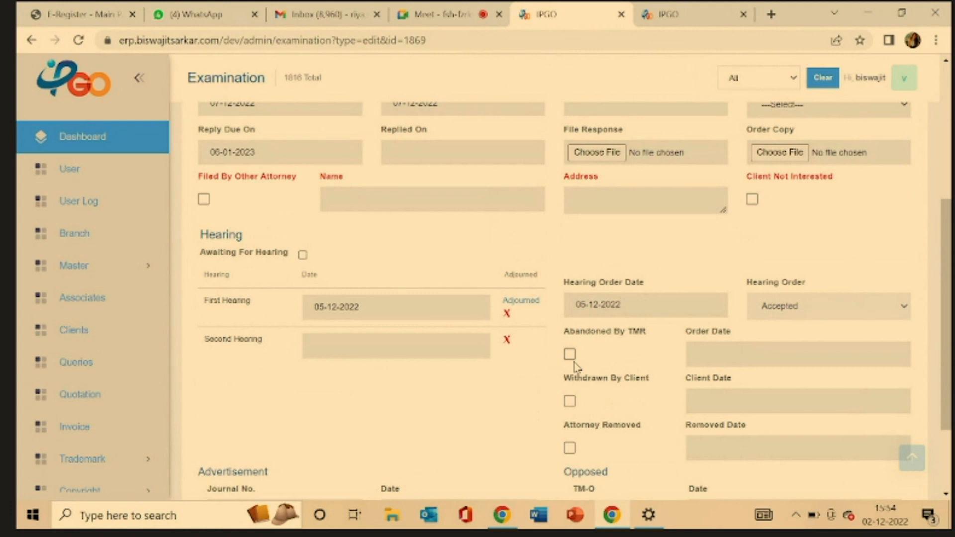
drag(748, 129, 794, 130)
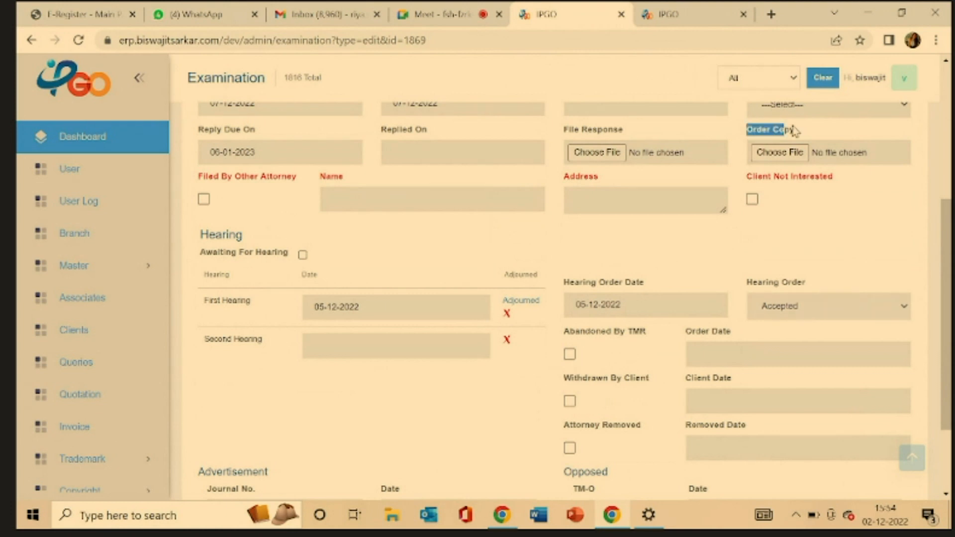
click(738, 177)
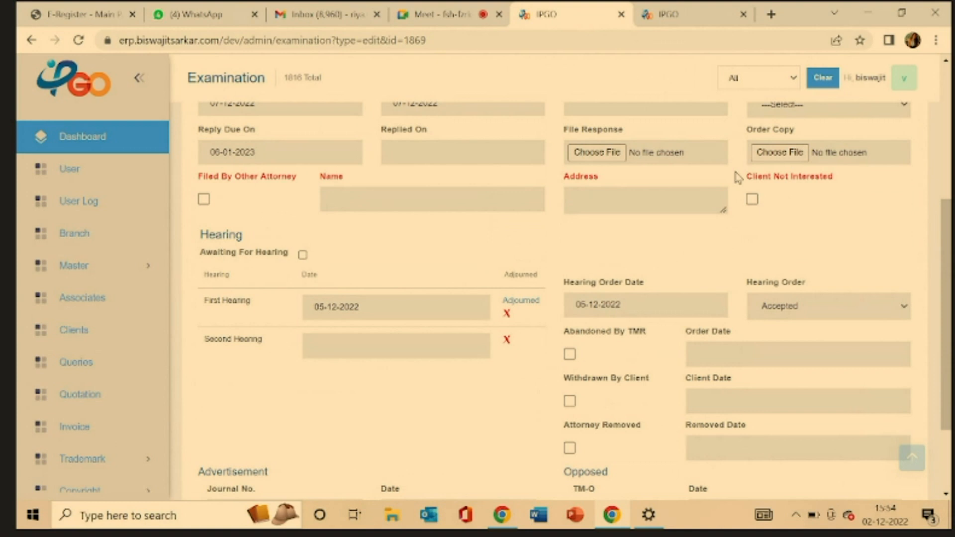
Save the examination record with the hearing order details and dismiss the confirmation.
scroll(738, 178, down, 3)
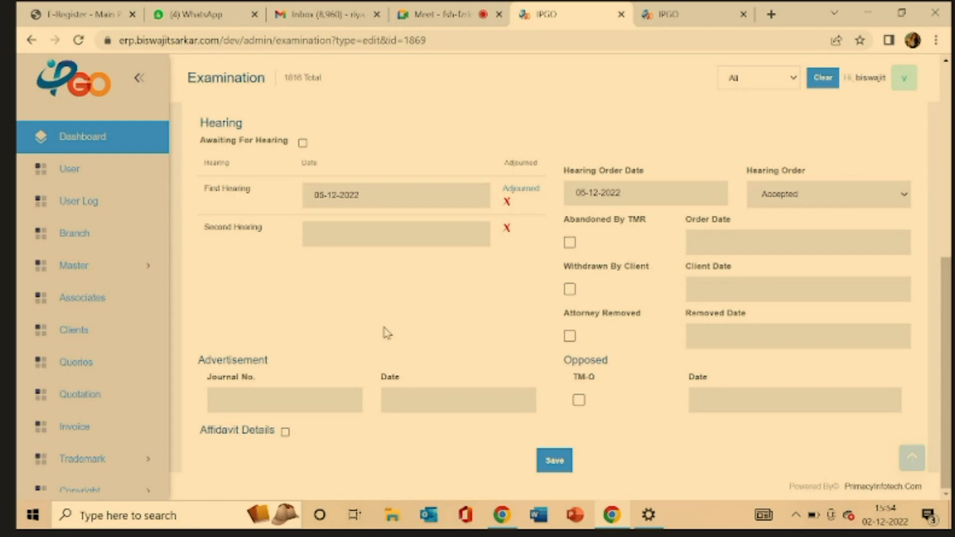
click(544, 456)
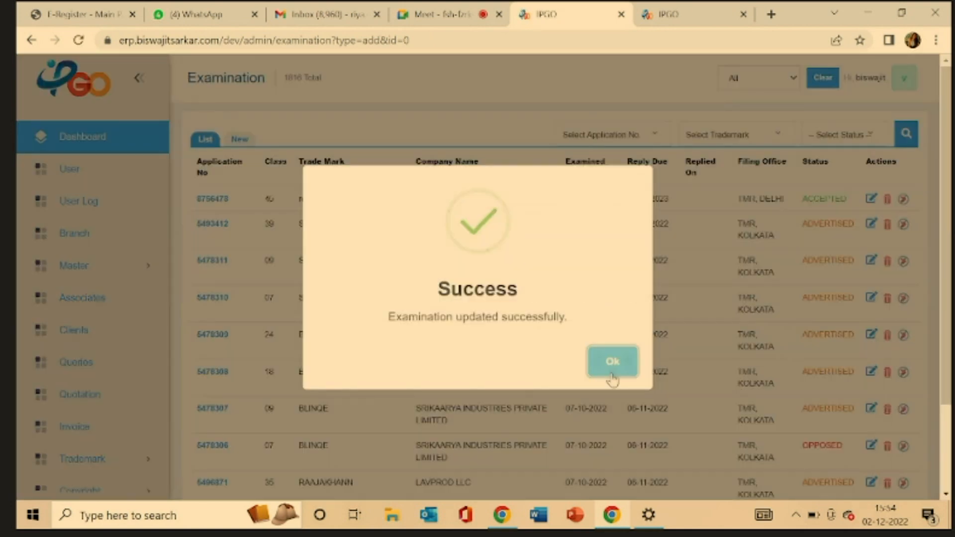
click(611, 373)
Reopen the rose examination record, enter advertisement journal number 5690 dated 08-12-2022, and save it.
click(871, 198)
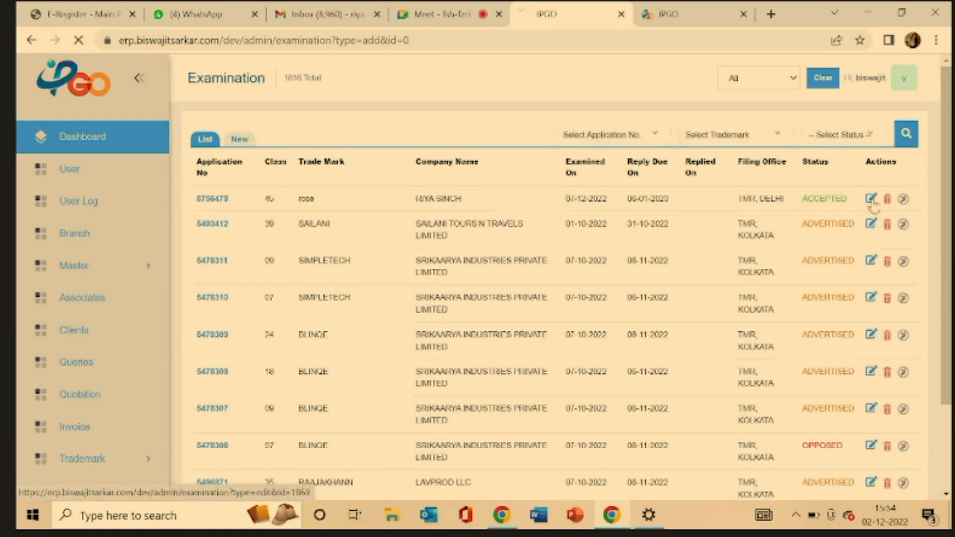
scroll(373, 390, down, 10)
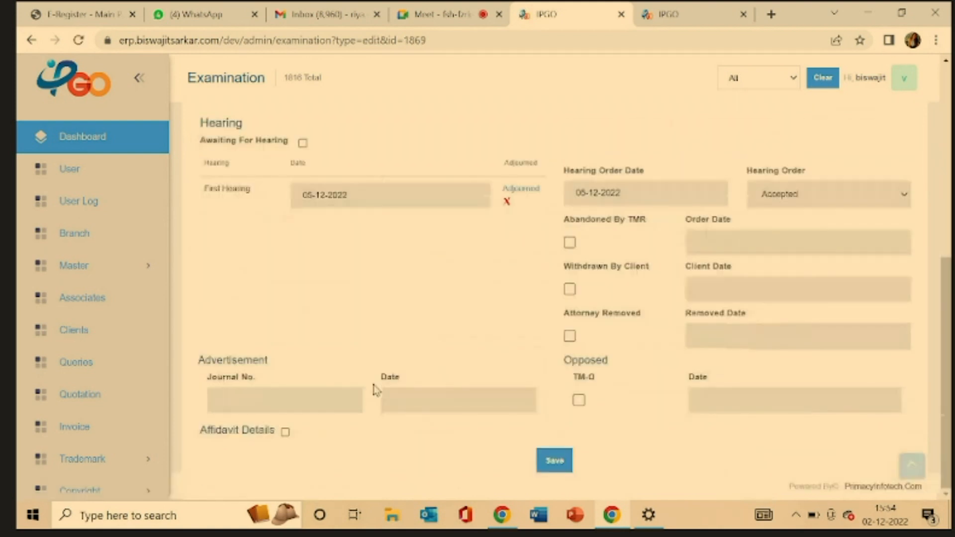
click(220, 399)
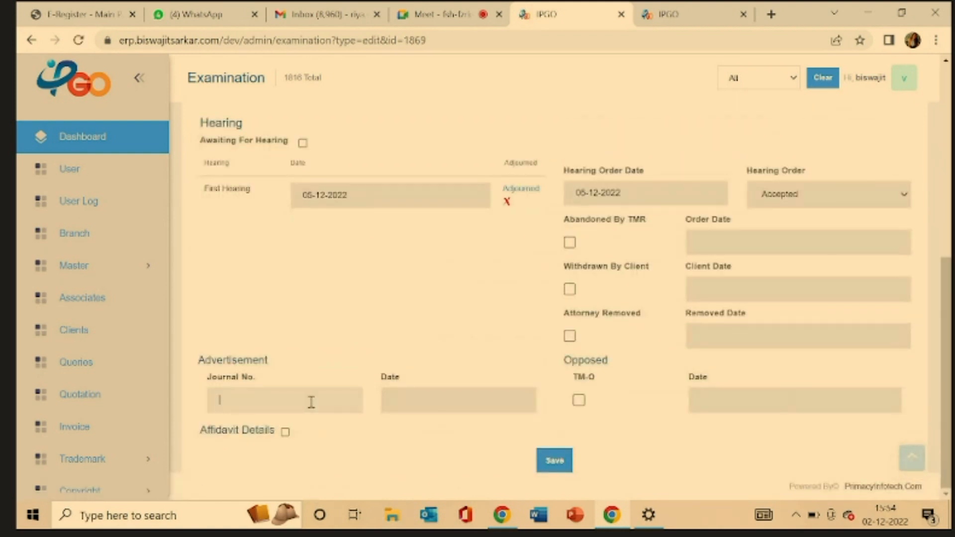
text(5690)
click(468, 397)
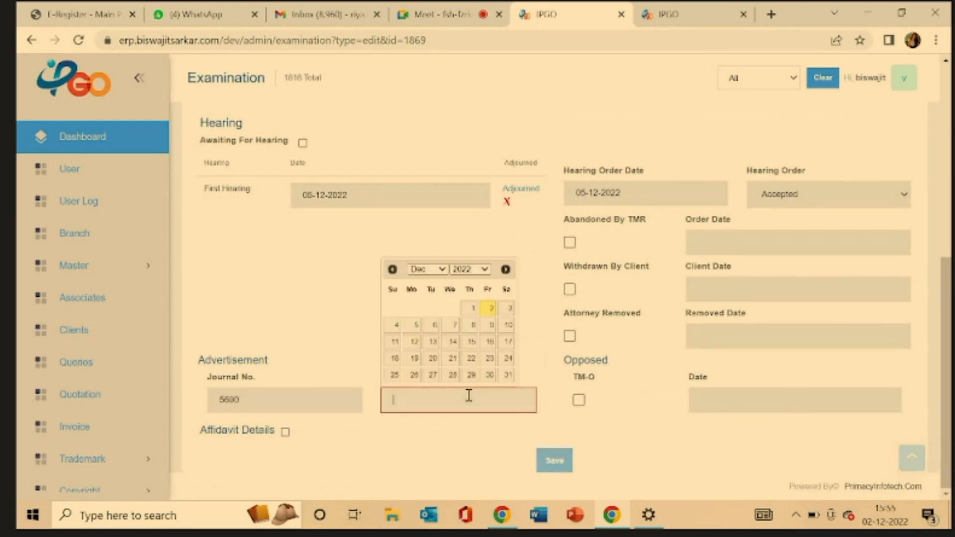
click(471, 328)
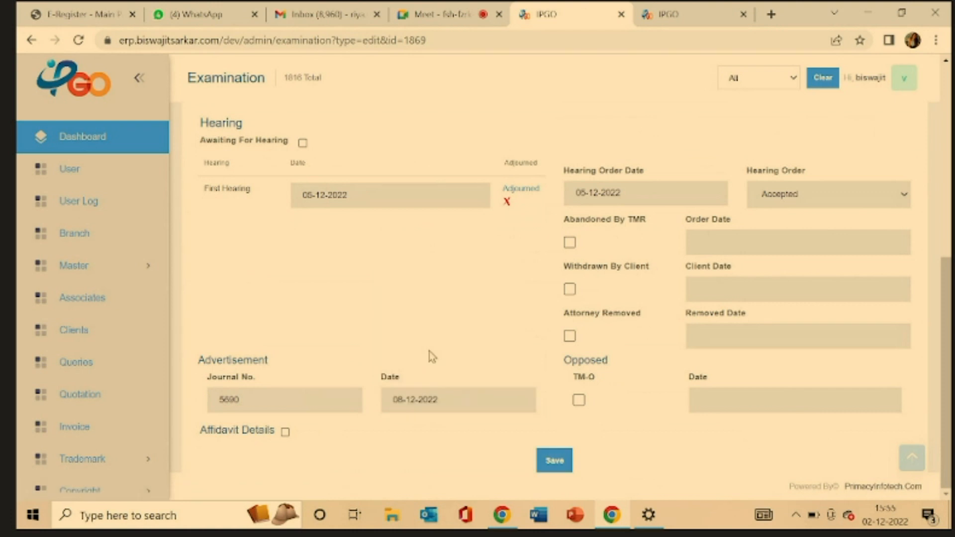
click(555, 462)
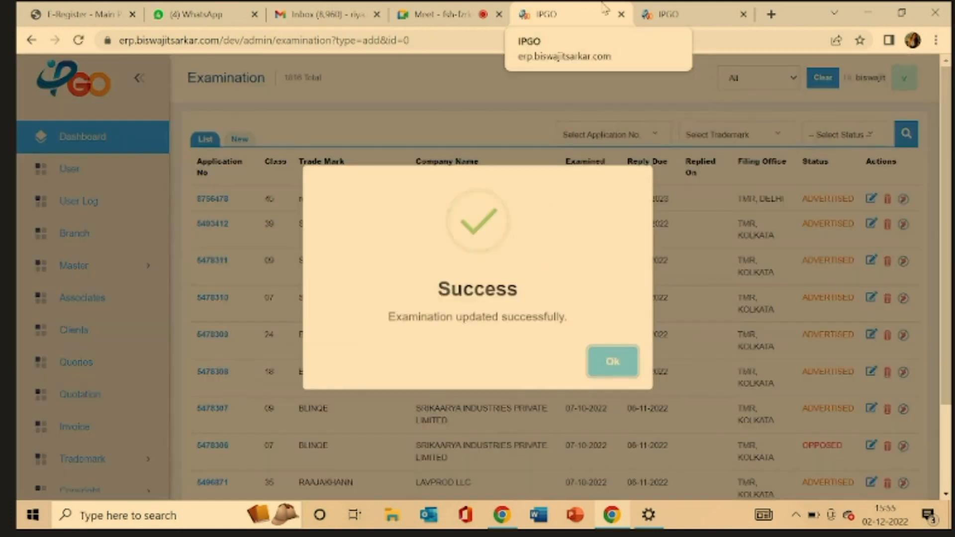
click(613, 365)
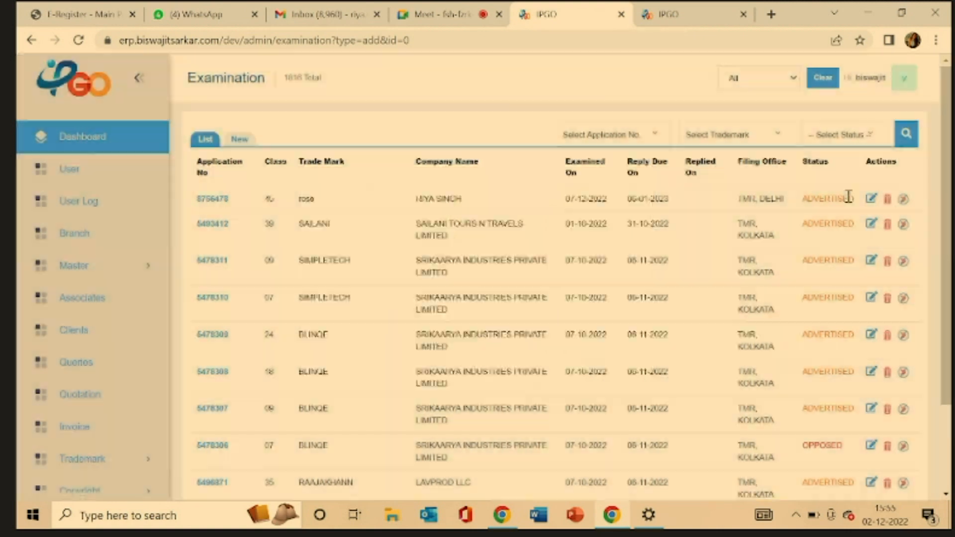
Check the rose application's status in the examination list and view the options available under trademark opposition.
drag(802, 198, 856, 199)
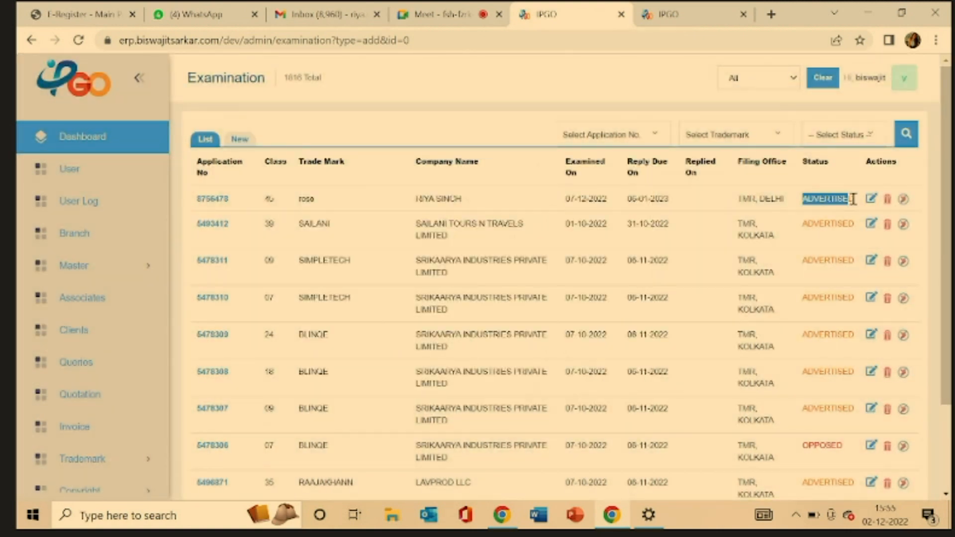
click(856, 203)
double_click(856, 203)
scroll(117, 420, down, 1)
scroll(321, 367, down, 2)
scroll(321, 367, up, 2)
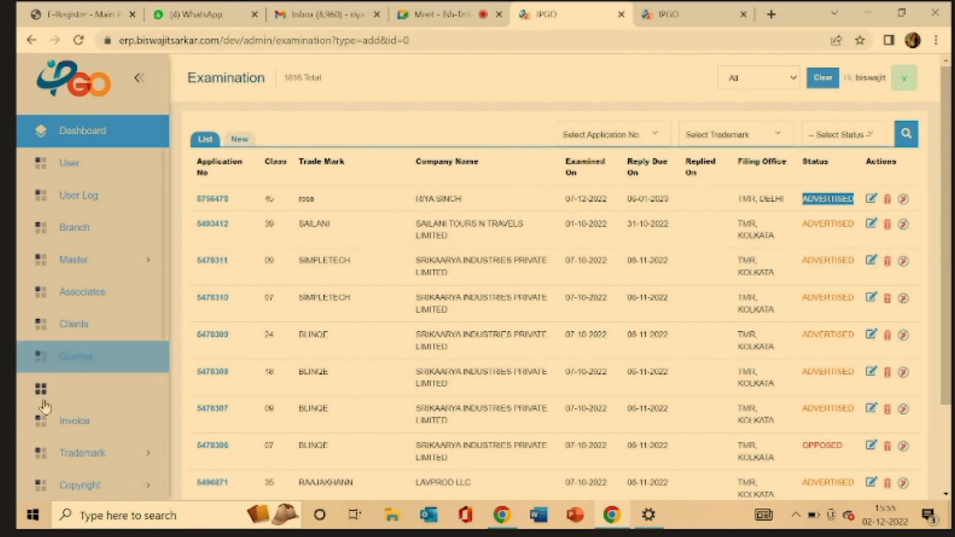
scroll(121, 392, down, 2)
click(114, 368)
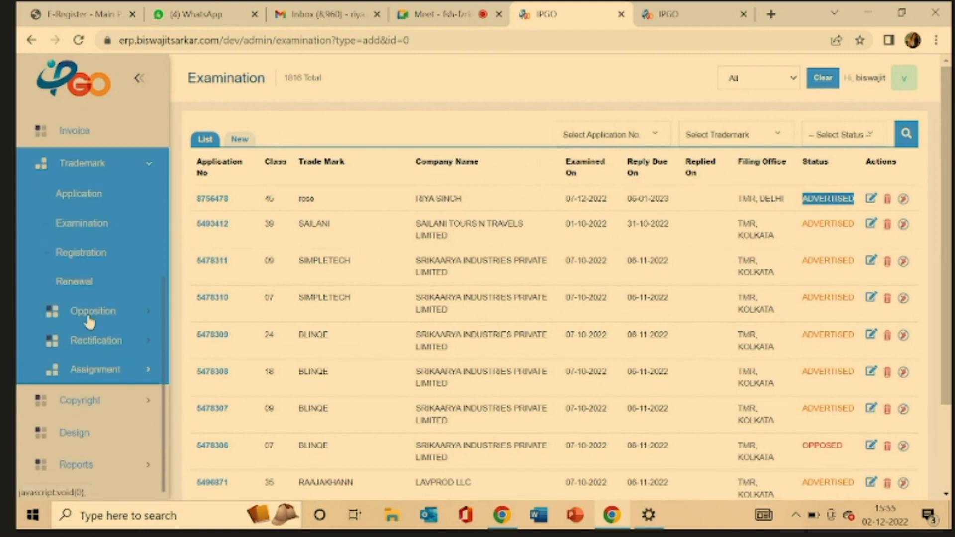
click(96, 320)
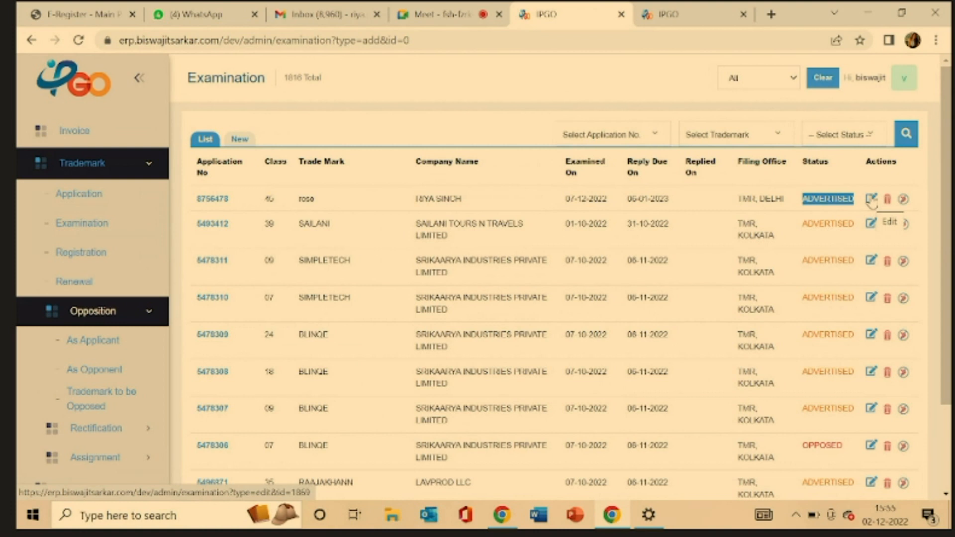
Reopen the rose examination record, mark it as opposed with a TM-O dated 10-12-2022, and save it.
click(871, 200)
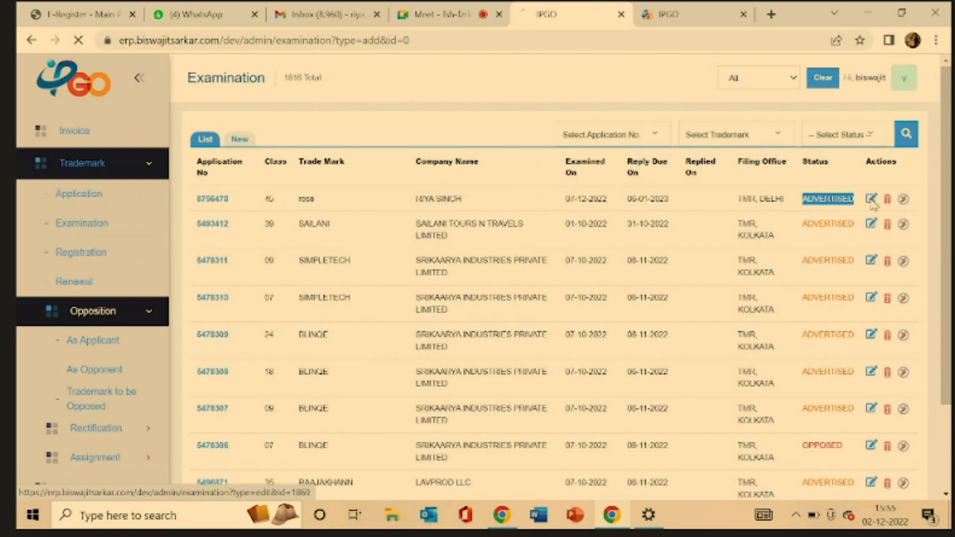
scroll(505, 342, down, 8)
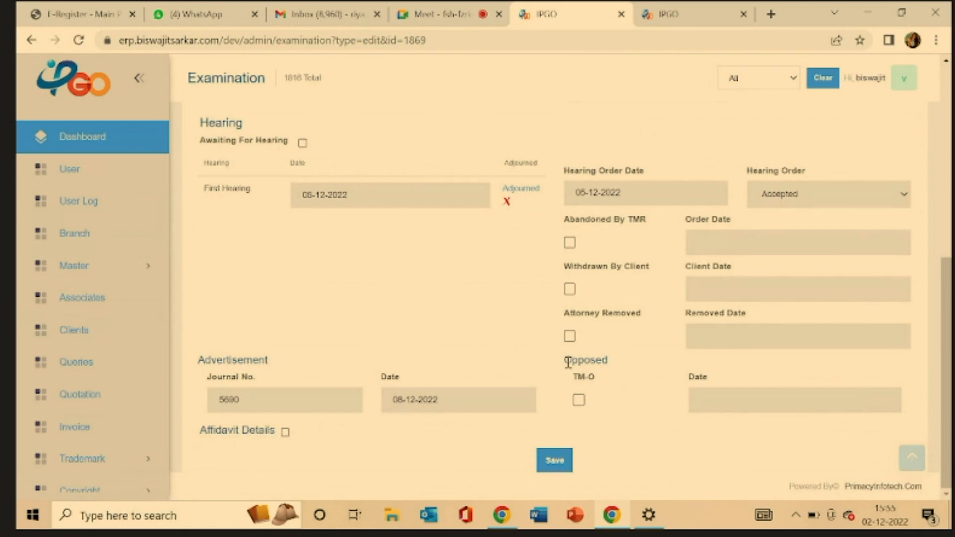
drag(566, 361, 630, 362)
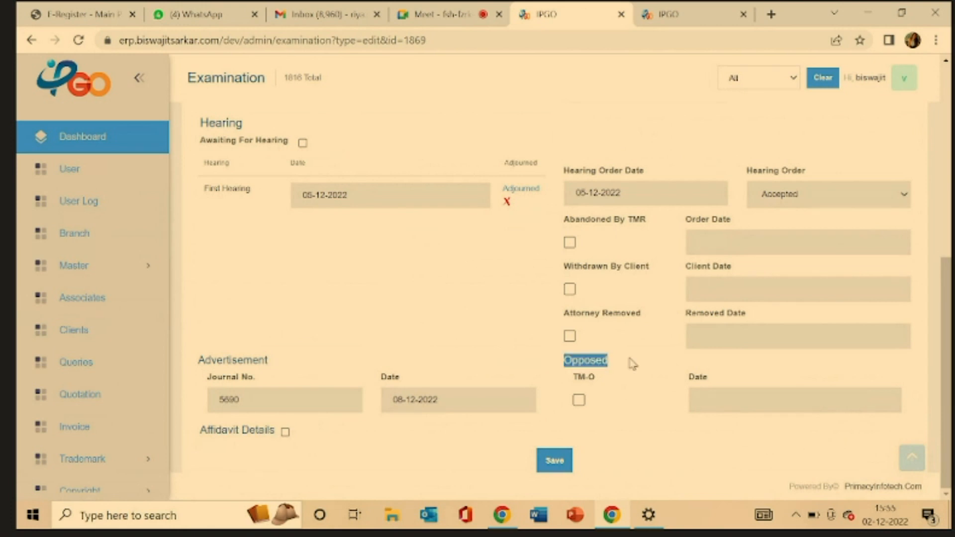
click(579, 401)
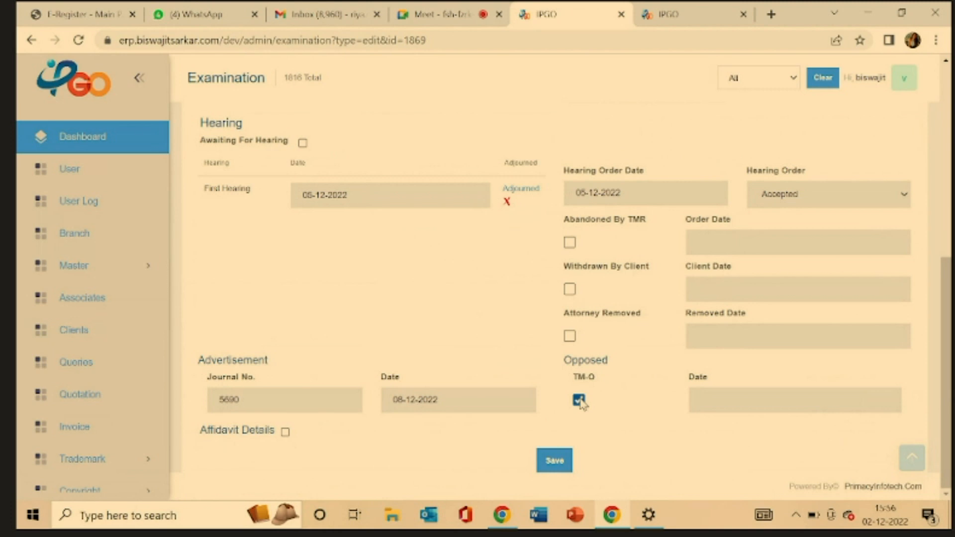
click(712, 410)
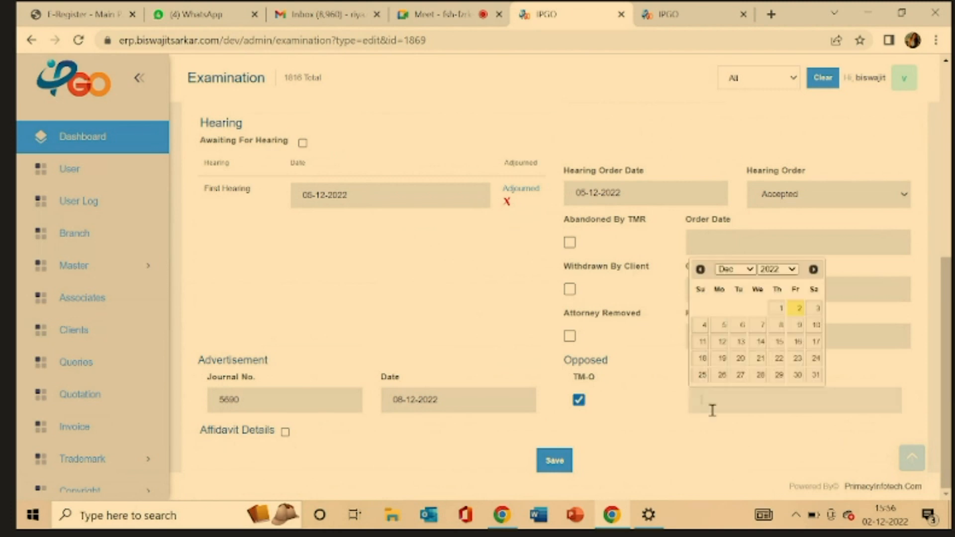
click(816, 324)
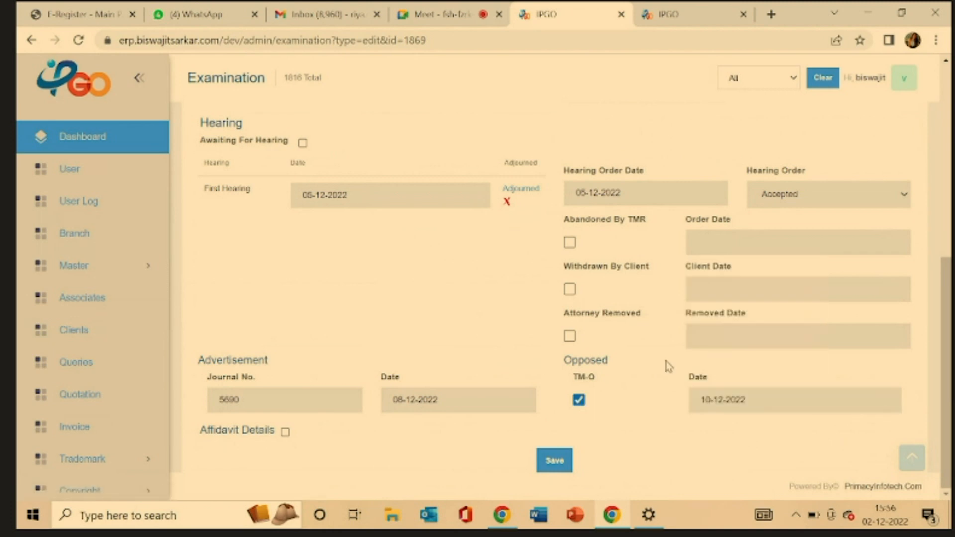
click(554, 463)
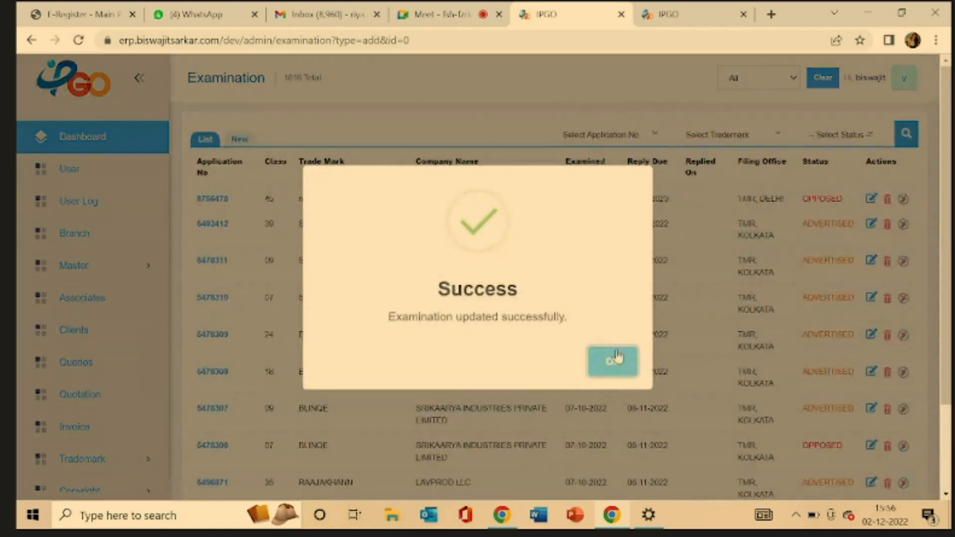
click(614, 360)
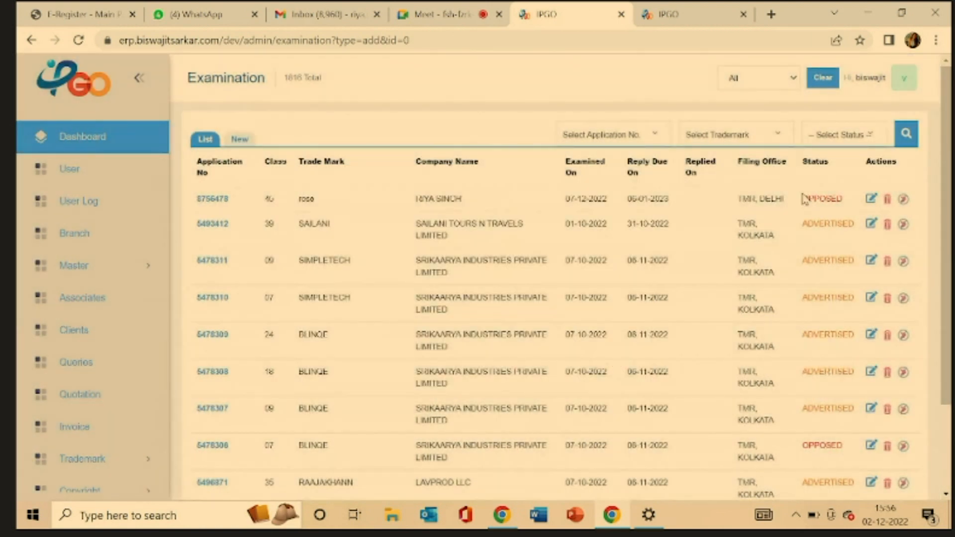
Check the rose application's status in the examination list, and open the list of trademark oppositions as applicant.
drag(804, 199, 850, 203)
click(727, 223)
scroll(164, 370, down, 2)
click(83, 381)
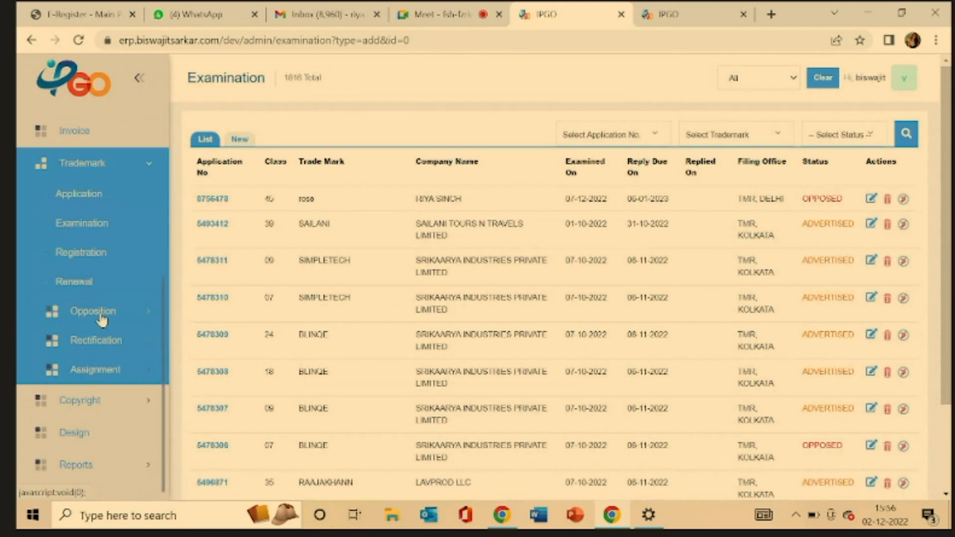
click(104, 312)
scroll(104, 313, down, 1)
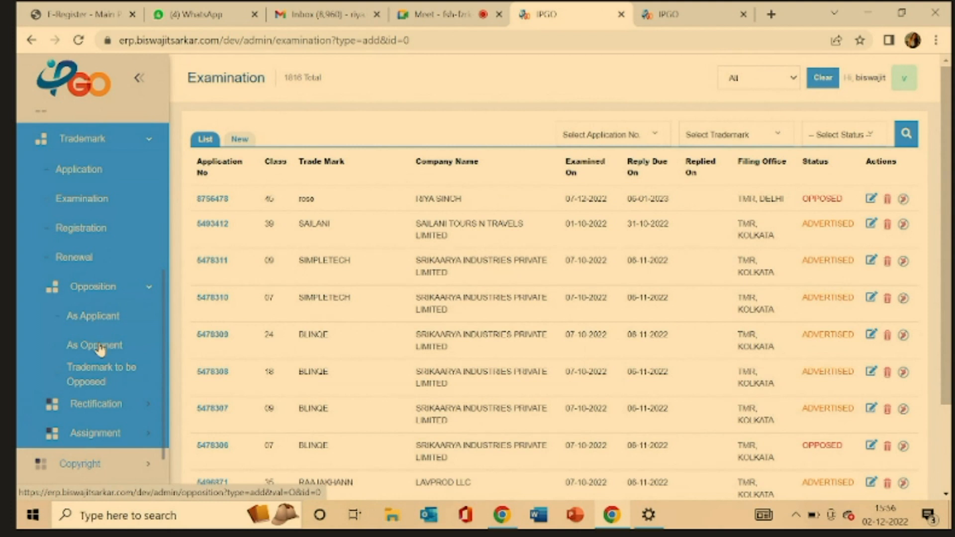
click(107, 313)
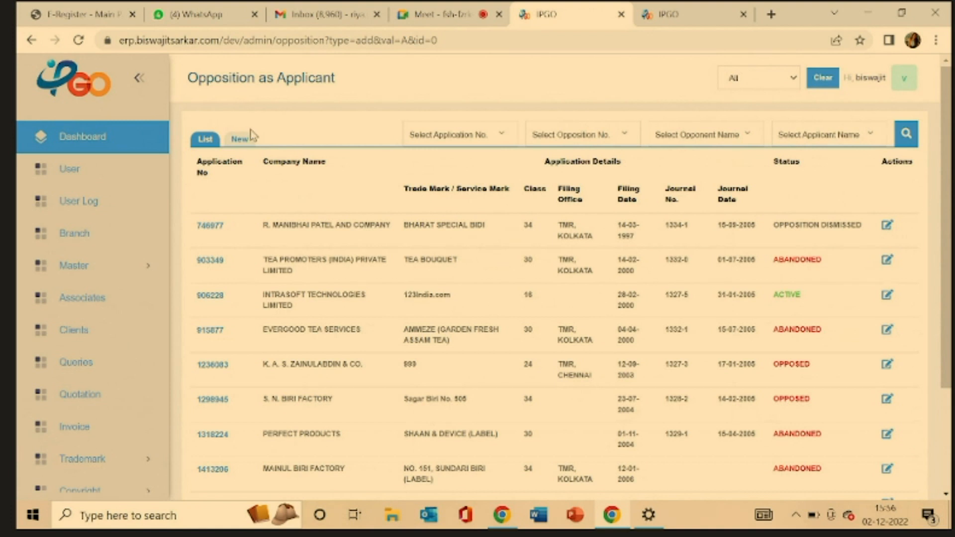
Start a new opposition as applicant for the rose application 8756478 and add an opposition entry to it.
click(239, 141)
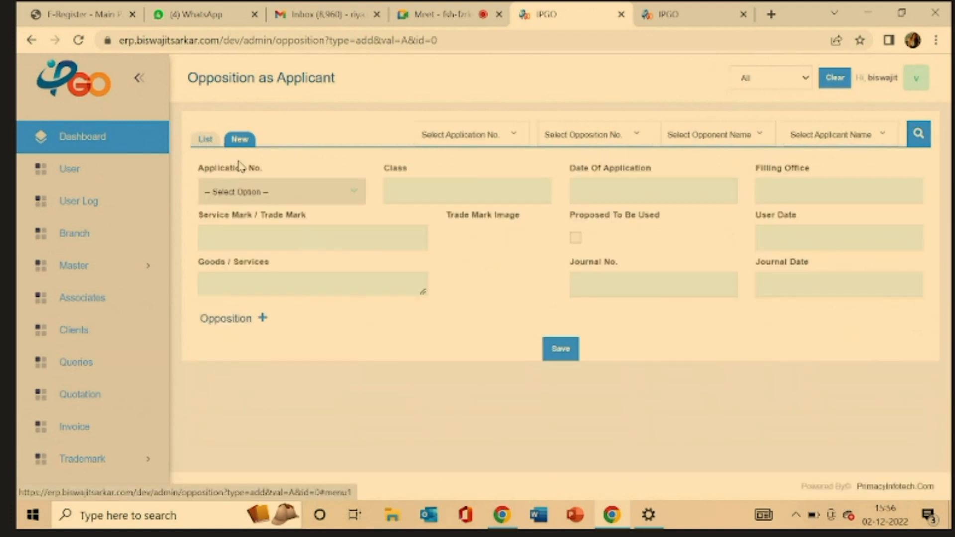
click(239, 188)
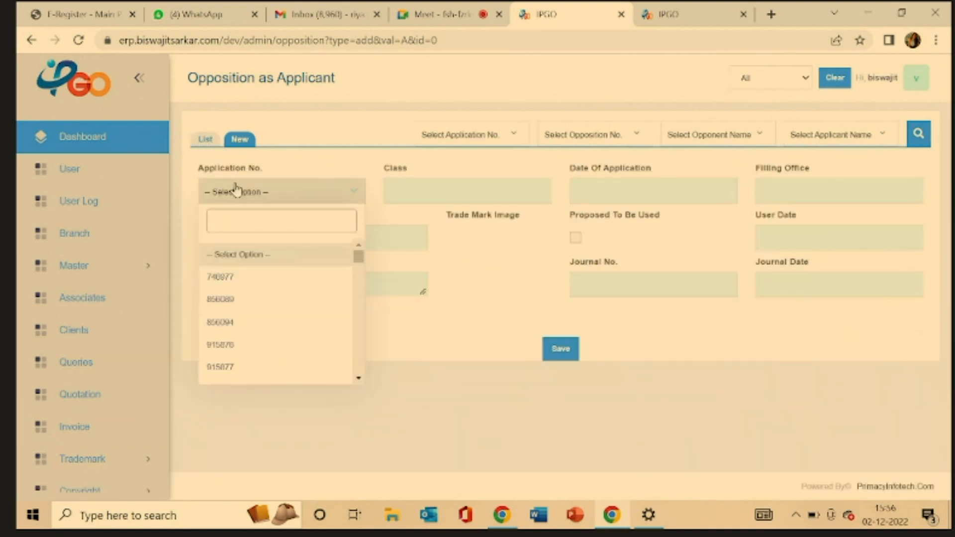
text(8756478)
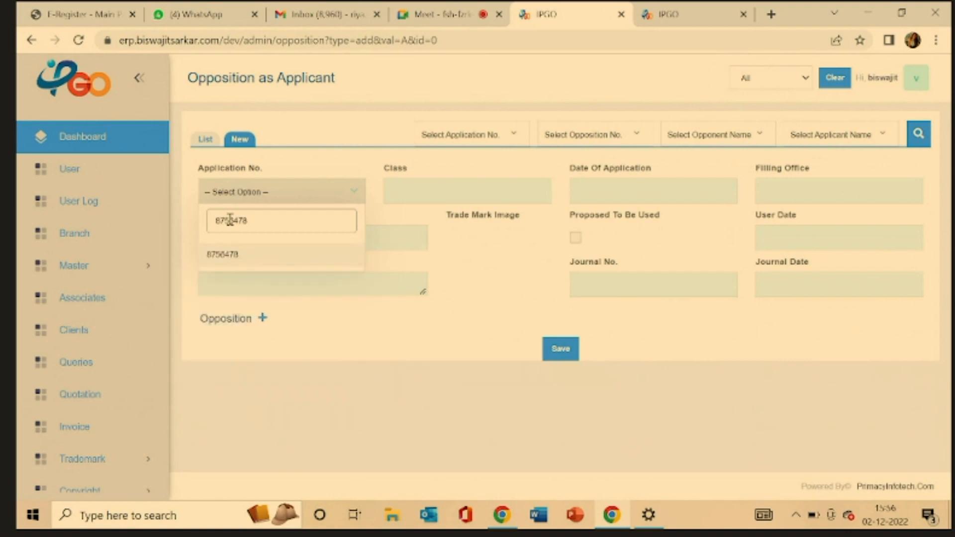
click(224, 257)
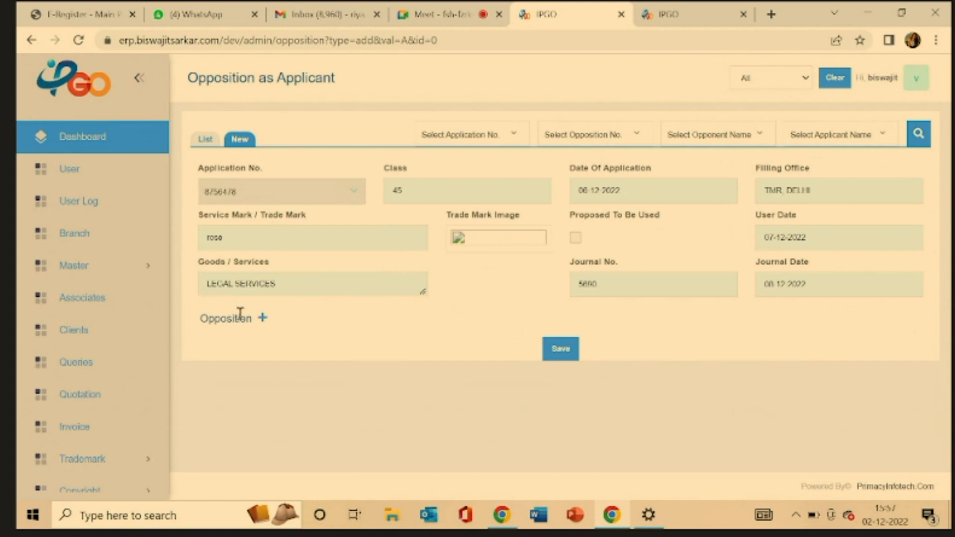
click(263, 319)
scroll(265, 326, down, 3)
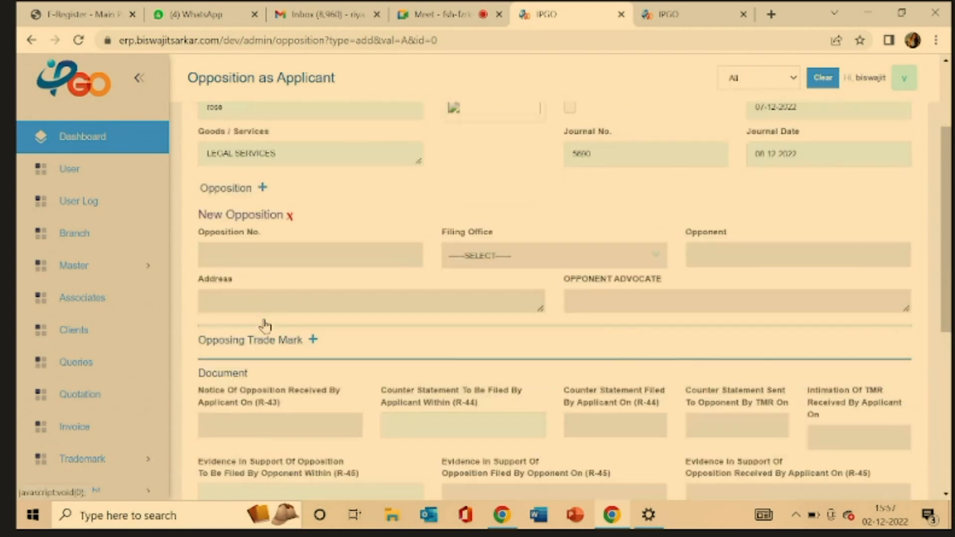
Examine the opposition number, filing office, opponent, address and opponent advocate fields of the new opposition entry.
click(243, 255)
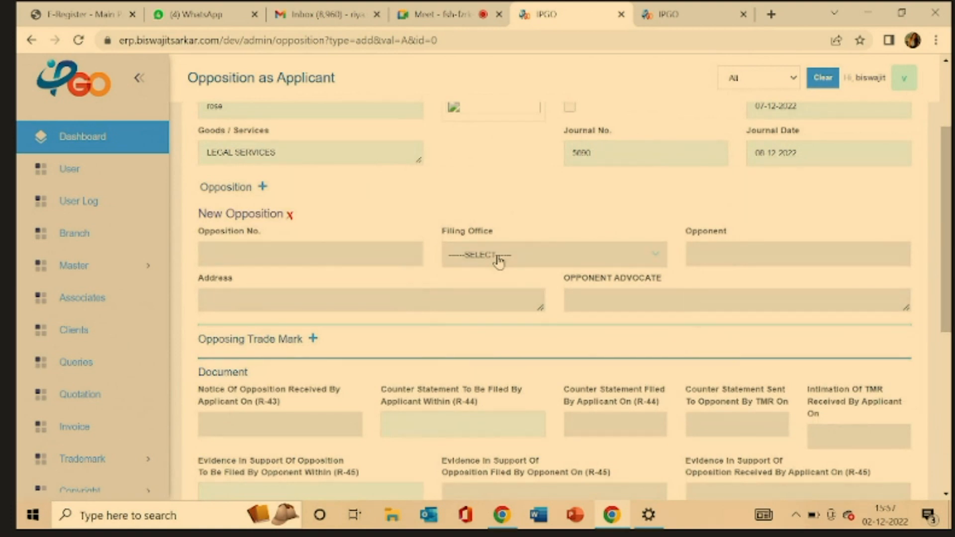
click(611, 304)
drag(442, 239, 508, 239)
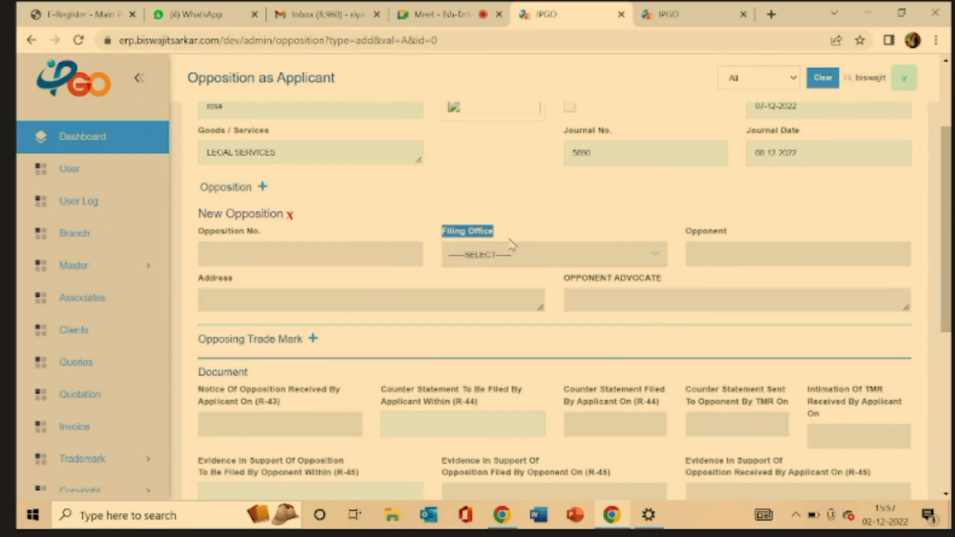
click(446, 237)
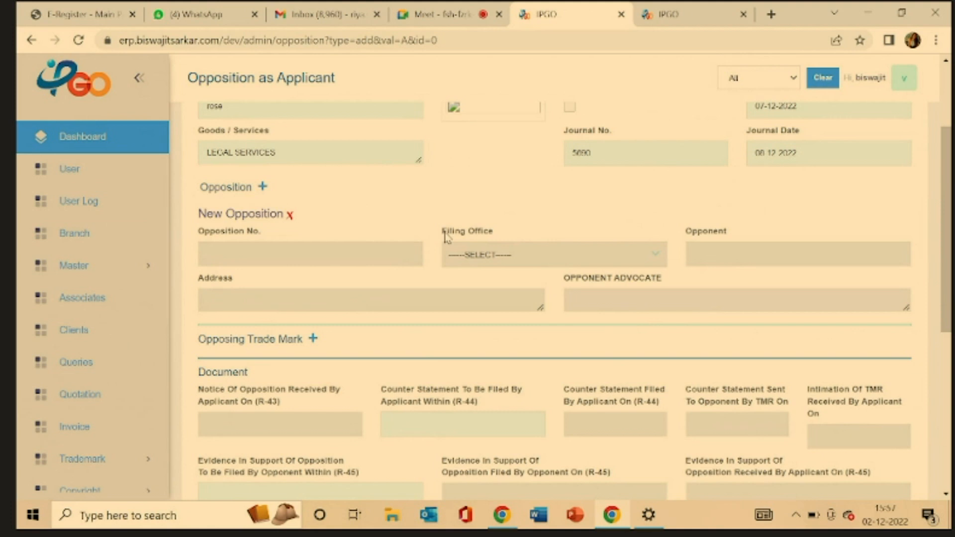
double_click(215, 278)
click(717, 246)
click(468, 301)
scroll(301, 160, down, 2)
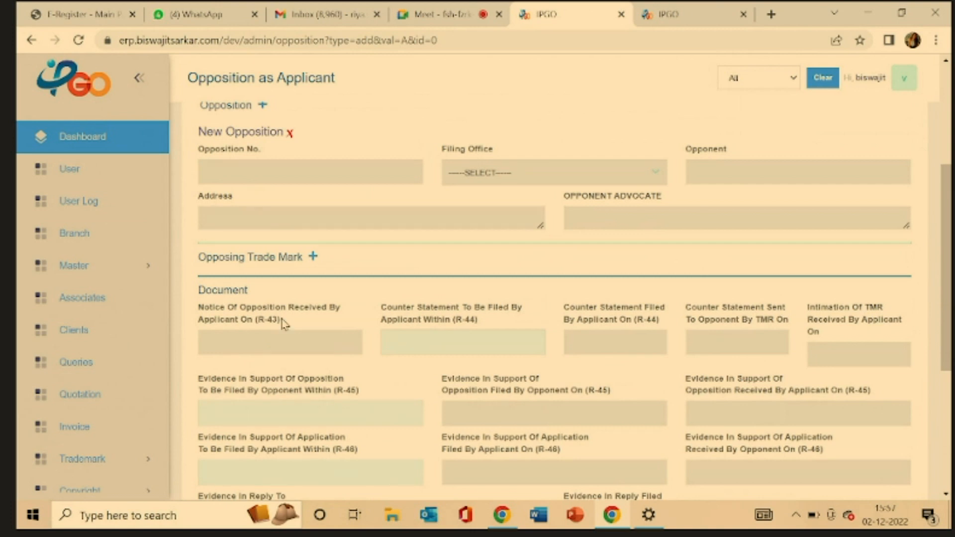
Set the date the applicant received the notice of opposition (R-43) to 10-12-2022.
drag(282, 323, 200, 312)
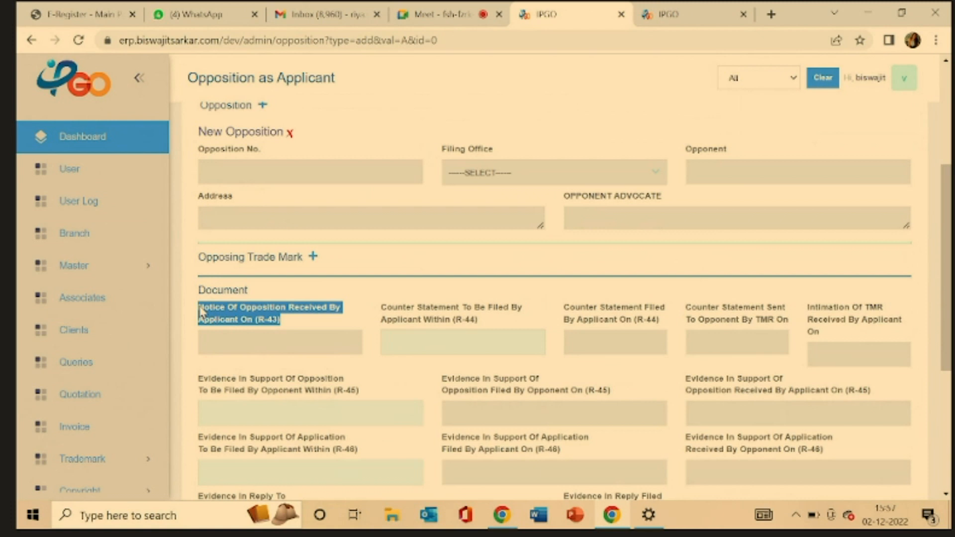
click(201, 313)
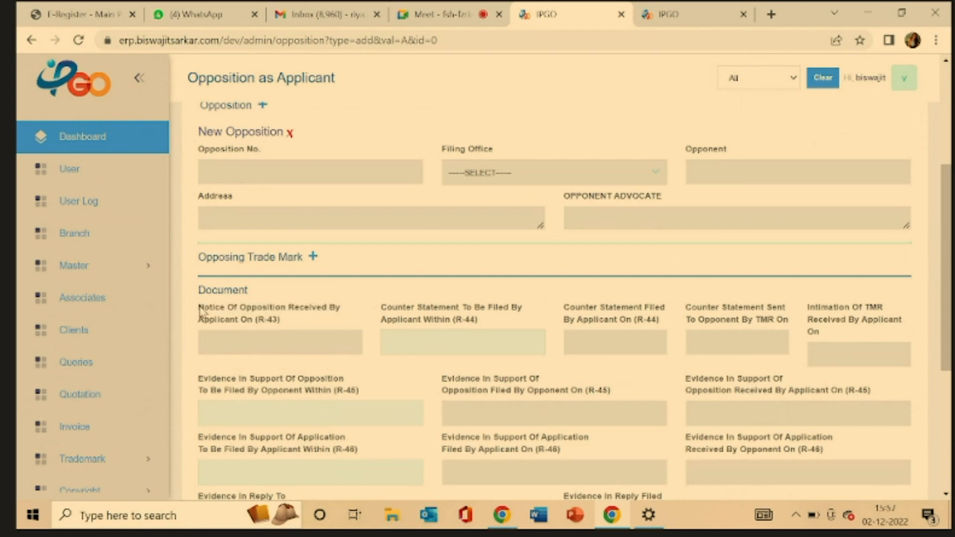
scroll(368, 347, down, 2)
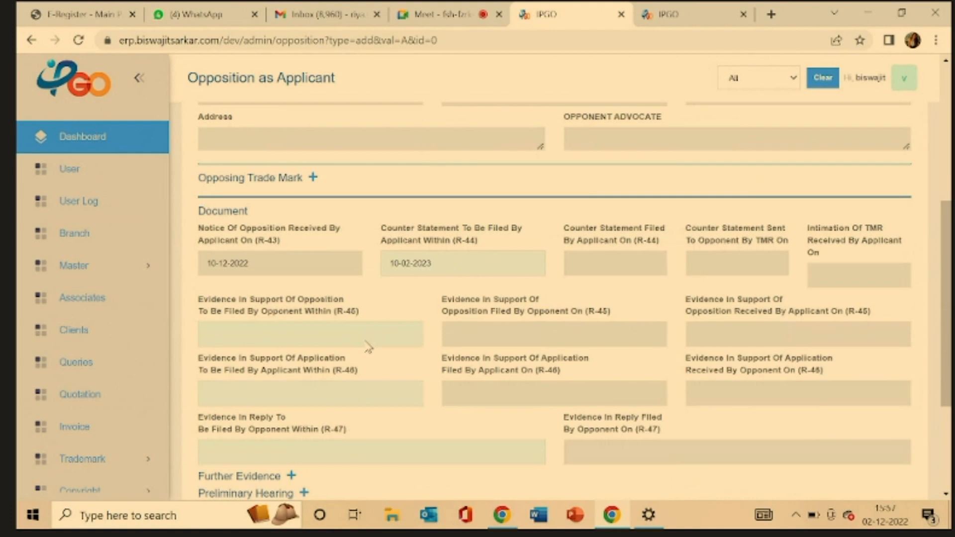
Review the rose application details and the opposition number and opponent fields in the new opposition form.
scroll(311, 255, up, 4)
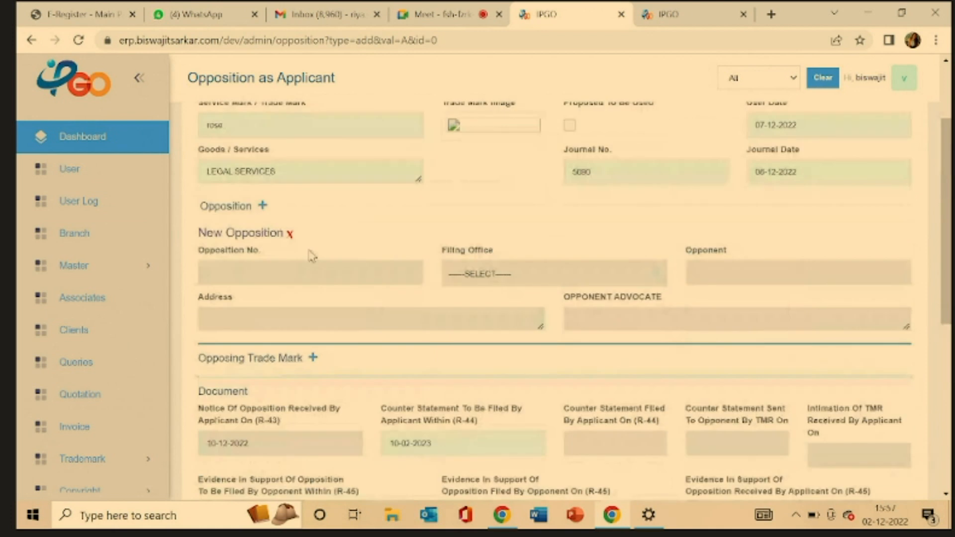
triple_click(298, 262)
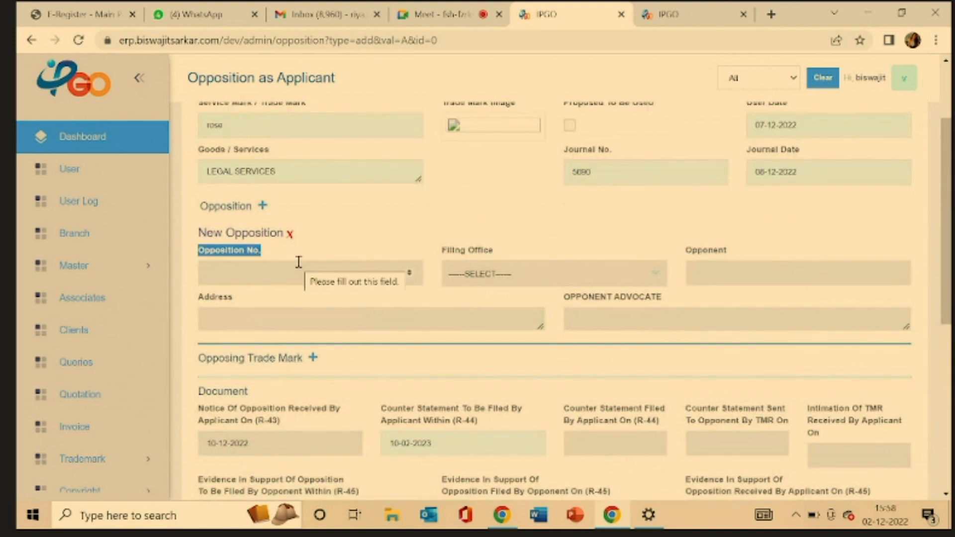
scroll(298, 262, up, 2)
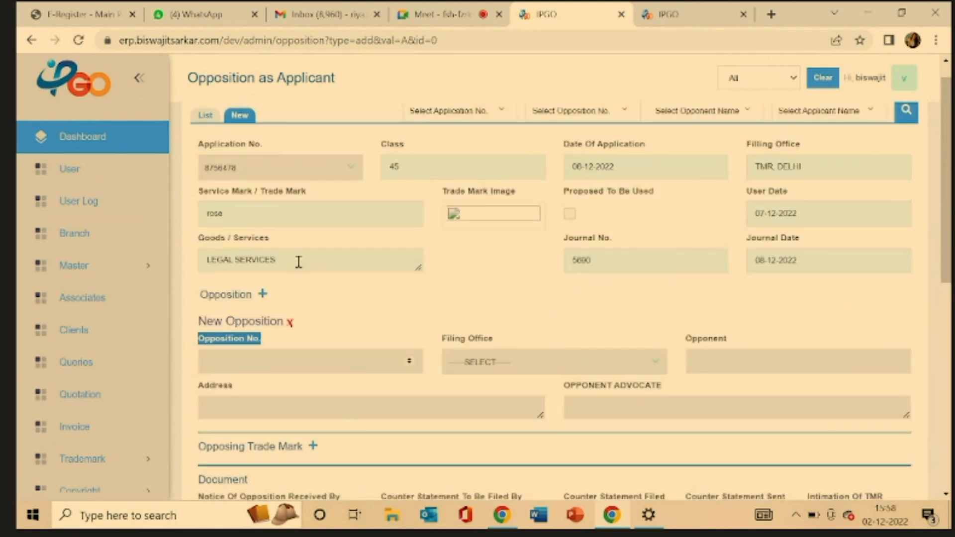
scroll(299, 262, up, 1)
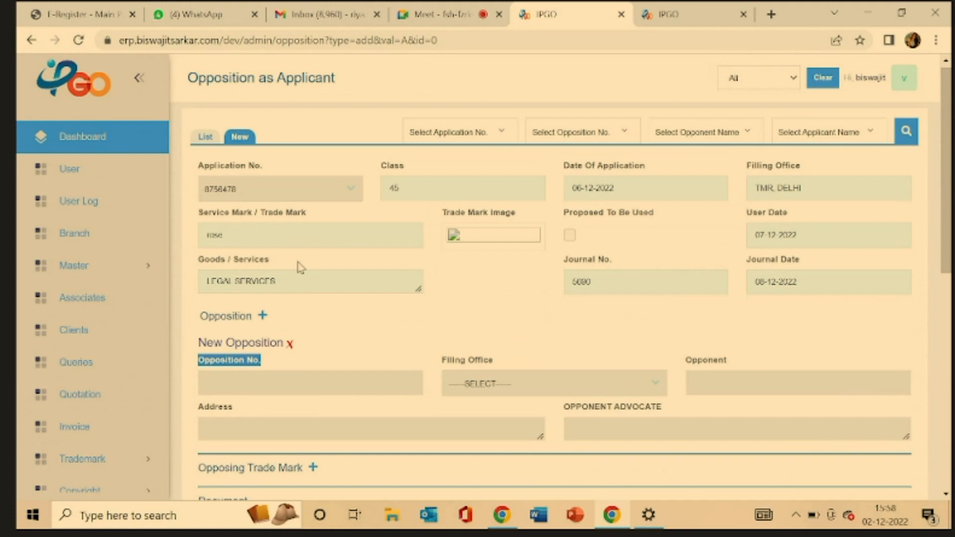
scroll(319, 259, down, 3)
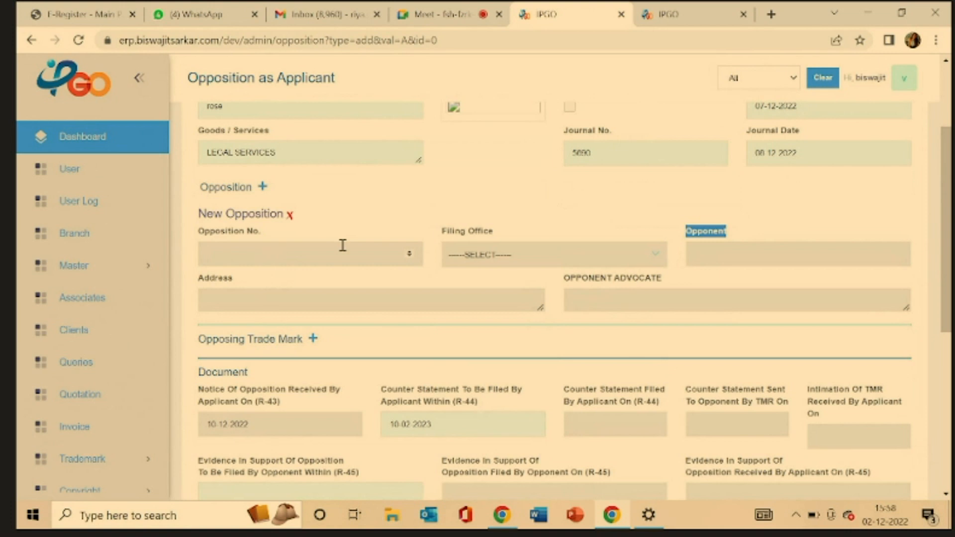
scroll(342, 245, down, 4)
Examine the notice received date and the counter statement deadline, and view the counter statements due on the dashboard.
click(205, 197)
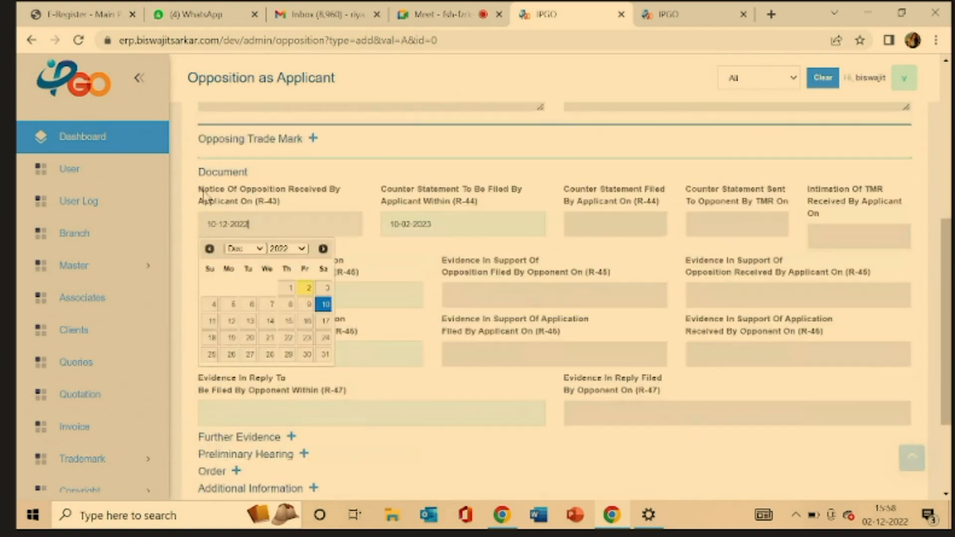
triple_click(206, 197)
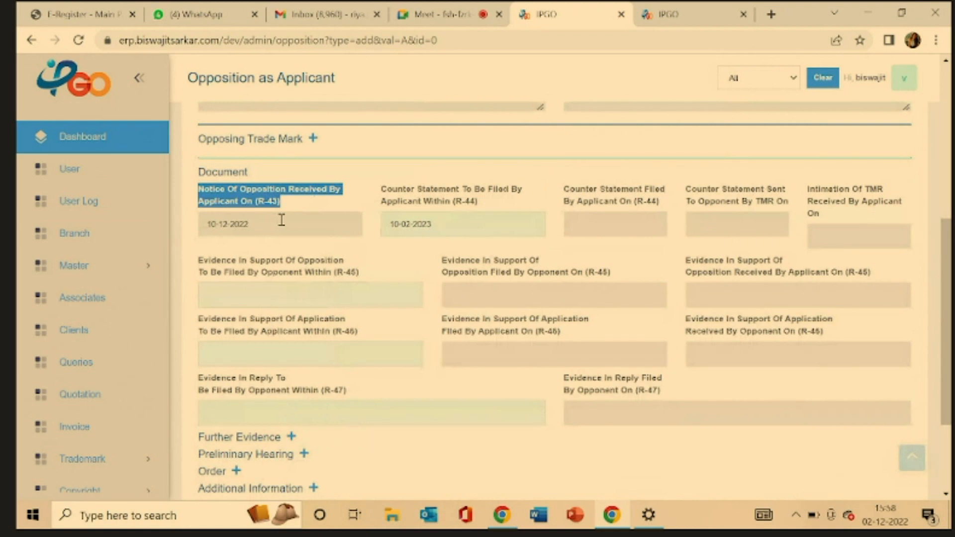
click(281, 219)
scroll(441, 194, down, 1)
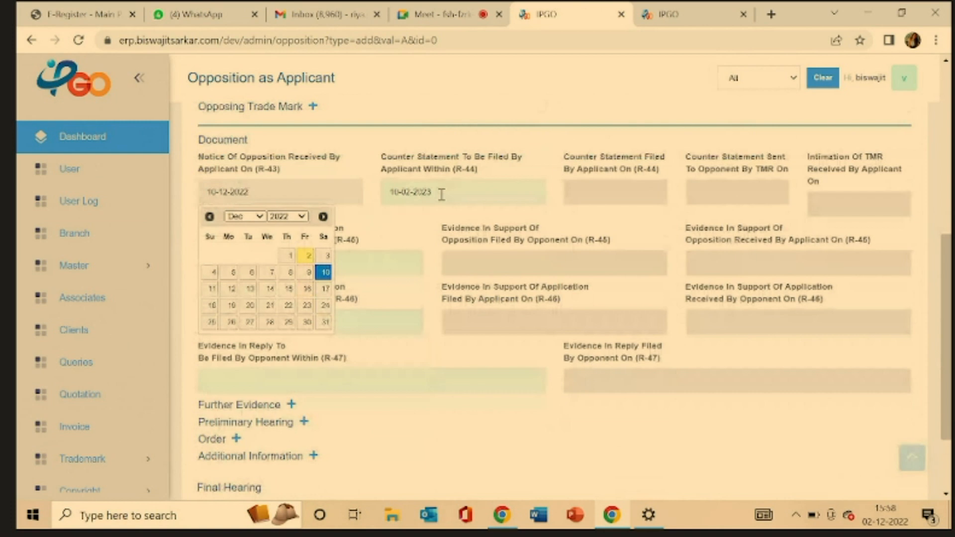
key(ctrl+Tab)
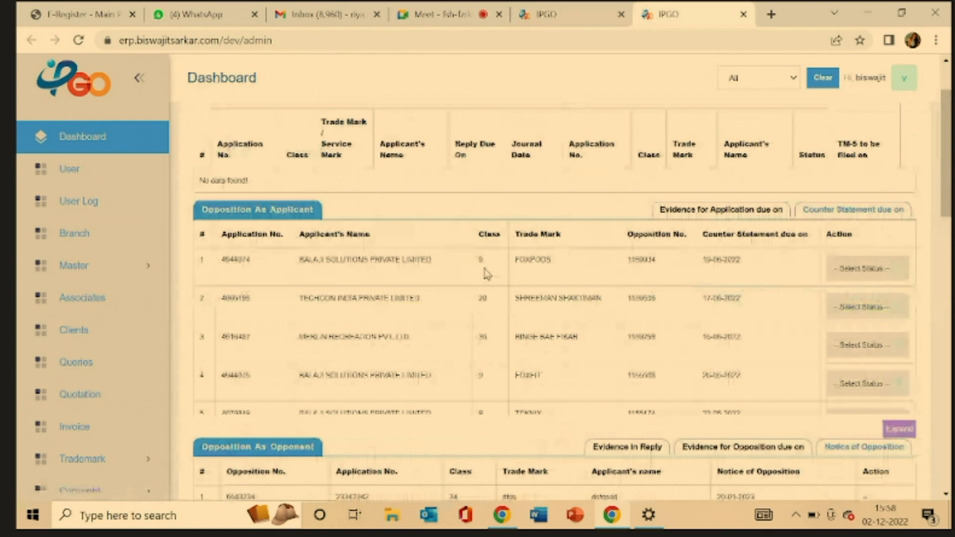
key(ctrl+shift+Tab)
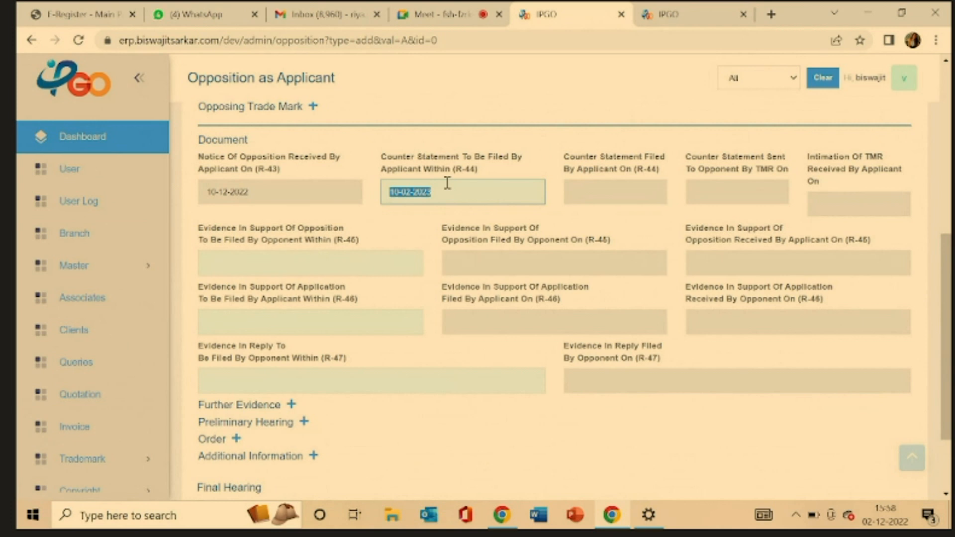
Enter opposition number 536786, filing office TMR, DELHI, and the opponent's name, address and advocate, save, and check the dashboard's counter statement due list.
key(Return)
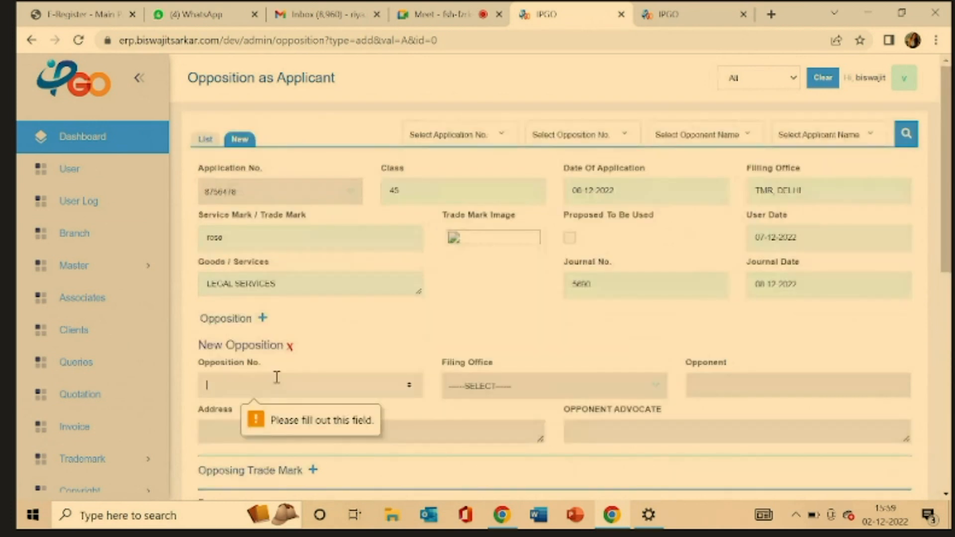
text(536786)
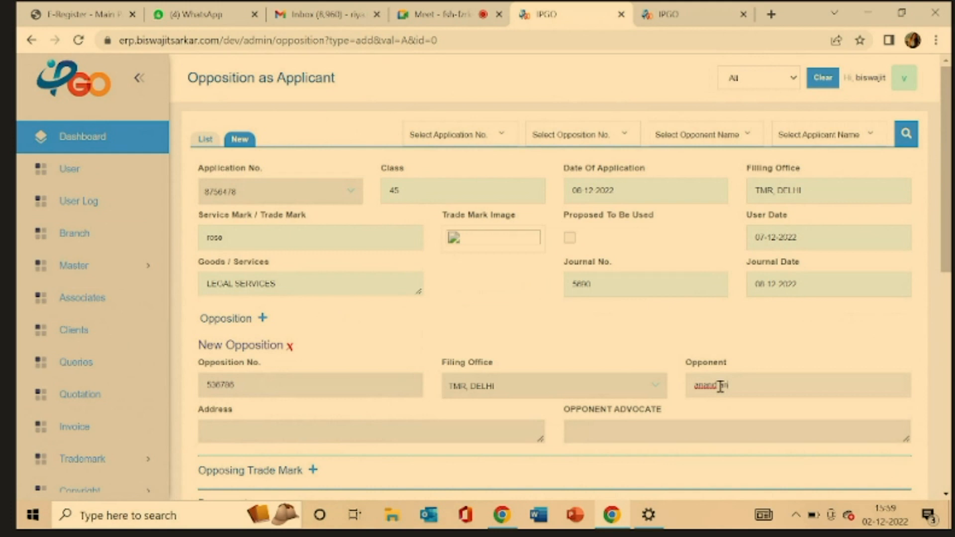
scroll(719, 387, down, 15)
click(554, 462)
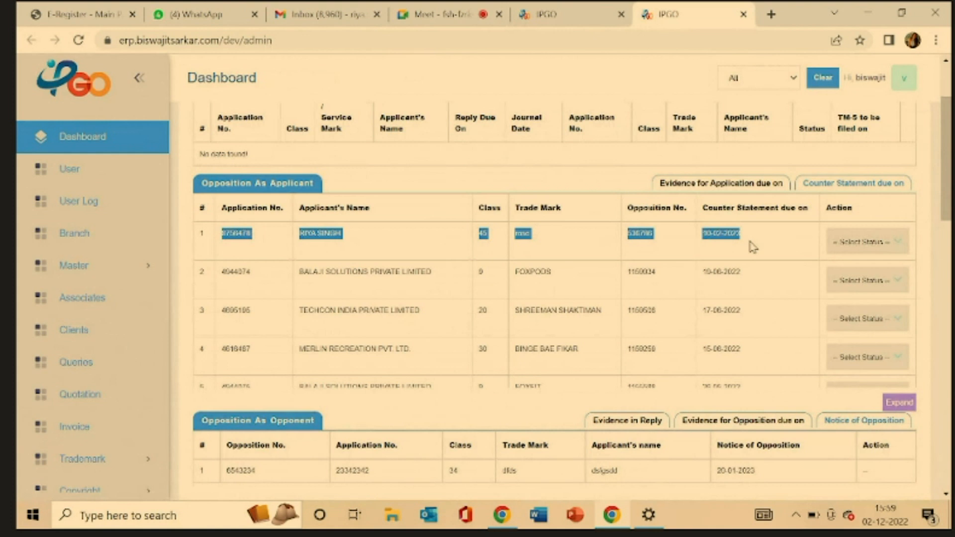
Return to the saved rose opposition and examine its counter statement filing and opposition evidence date fields.
key(ctrl+shift+Tab)
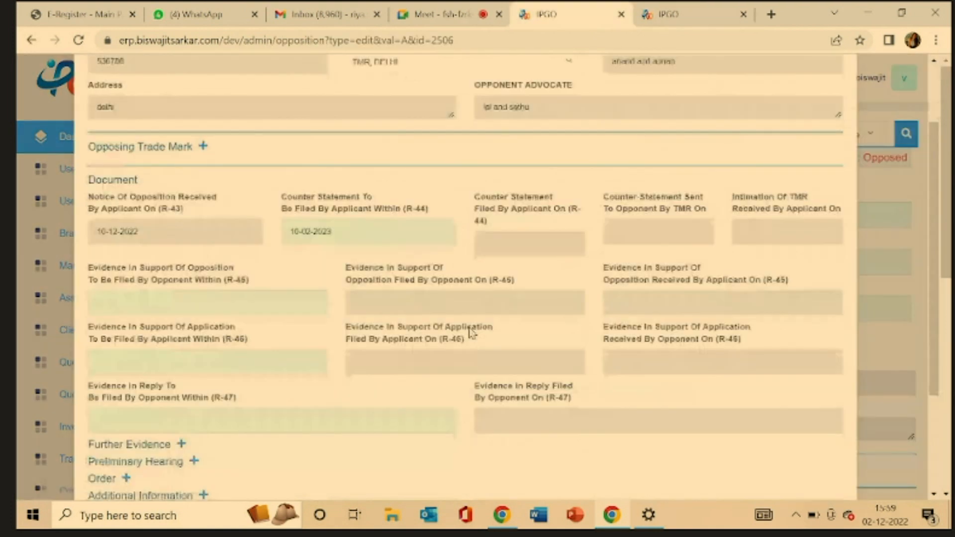
triple_click(494, 226)
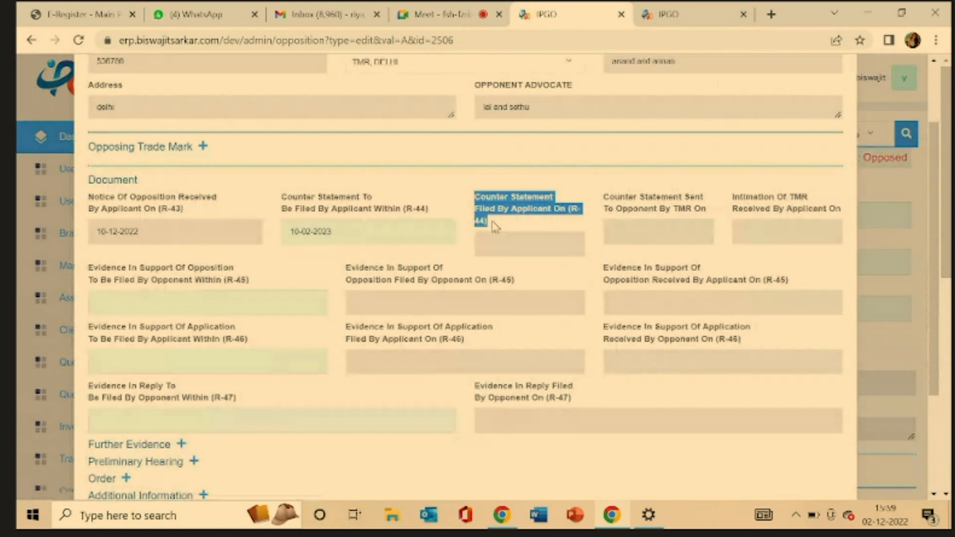
click(494, 227)
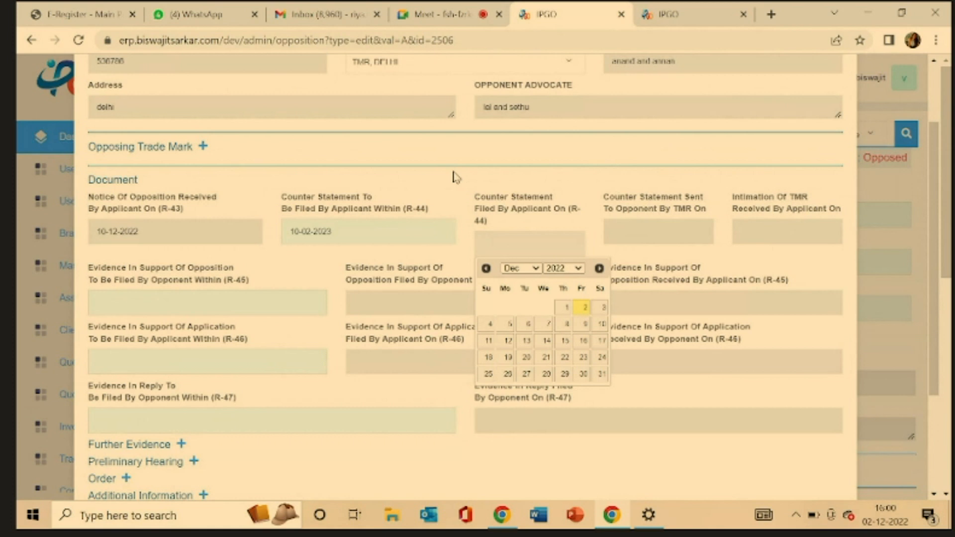
click(434, 309)
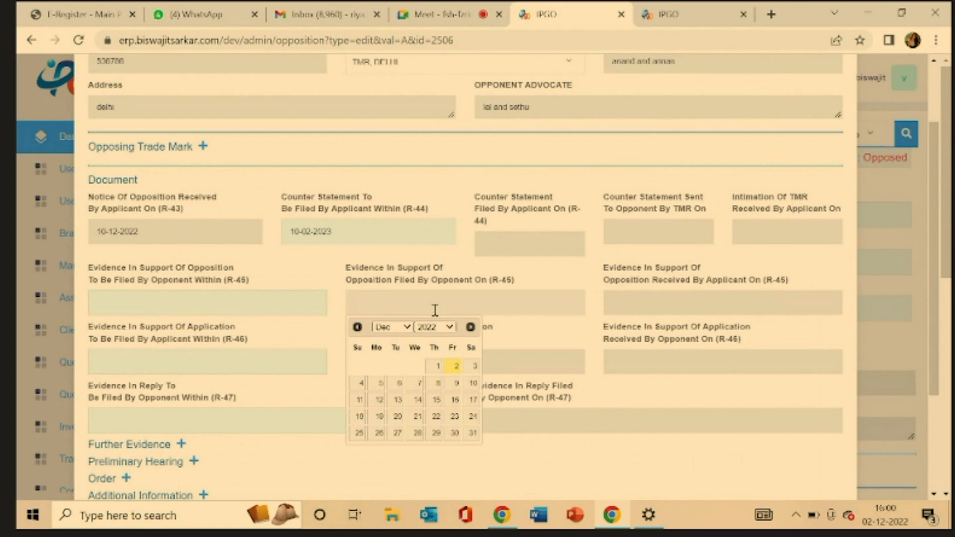
Add preliminary hearing rows, the first dated 15-12-2022 with mail sending enabled, and an order row, checking the dashboard's hearing lists.
scroll(416, 219, down, 1)
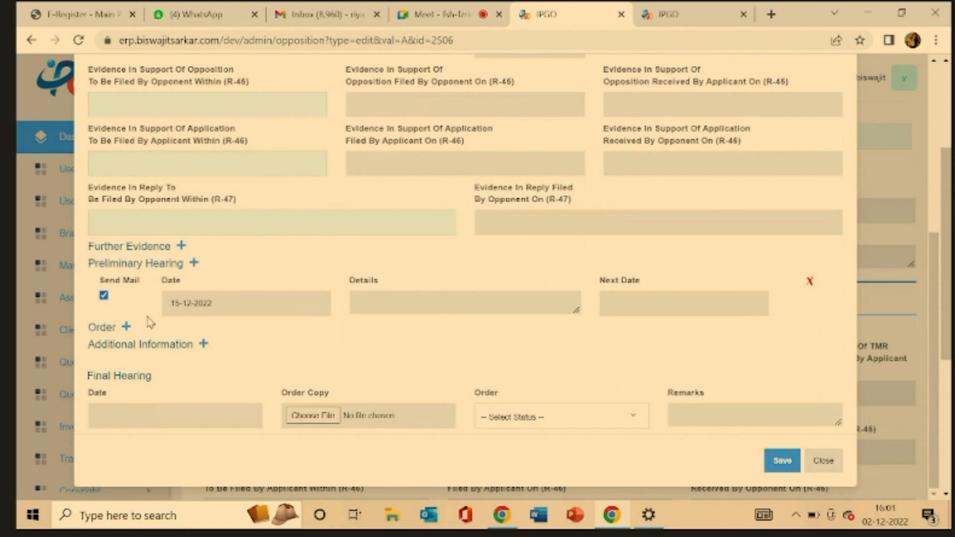
key(ctrl+Tab)
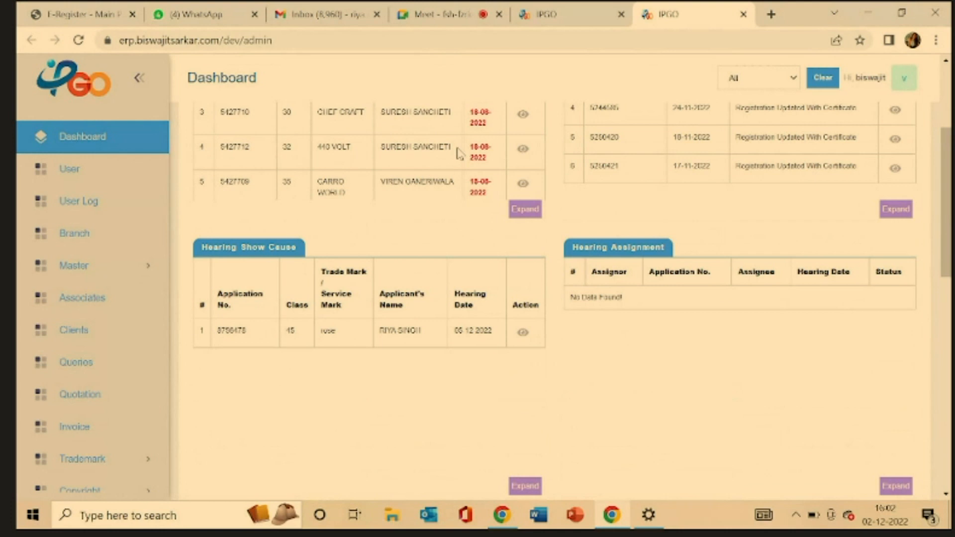
key(ctrl+shift+Tab)
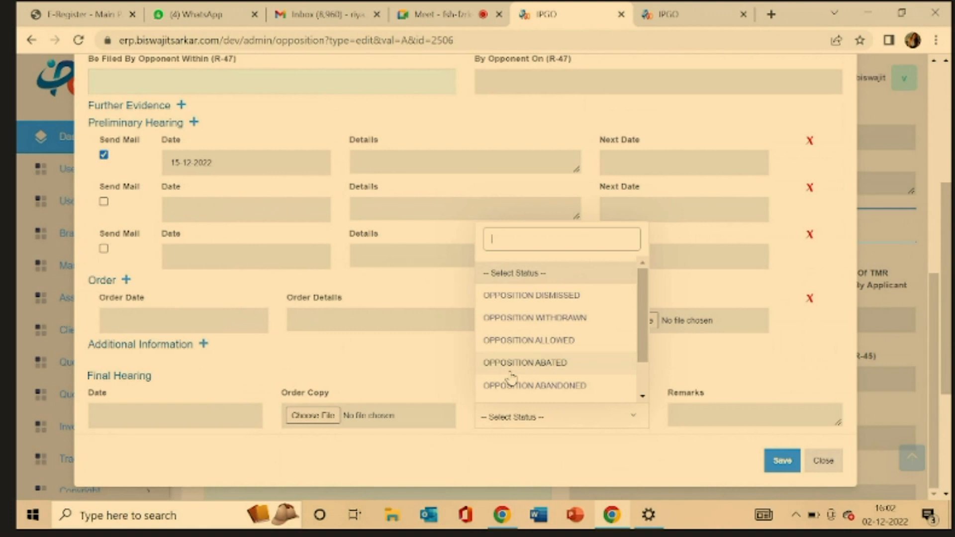
Examine the order status options available for the final hearing of the rose opposition.
scroll(517, 379, down, 1)
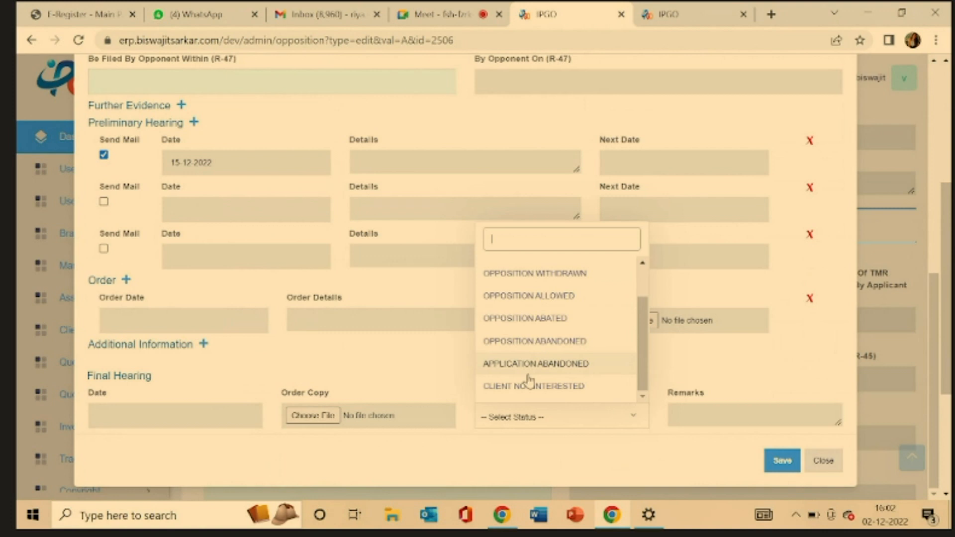
scroll(546, 347, down, 1)
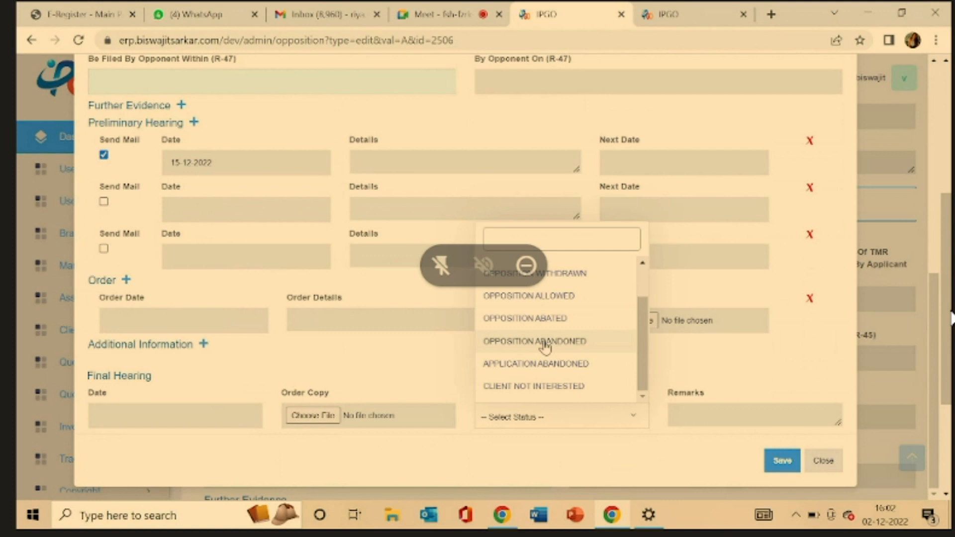
click(513, 417)
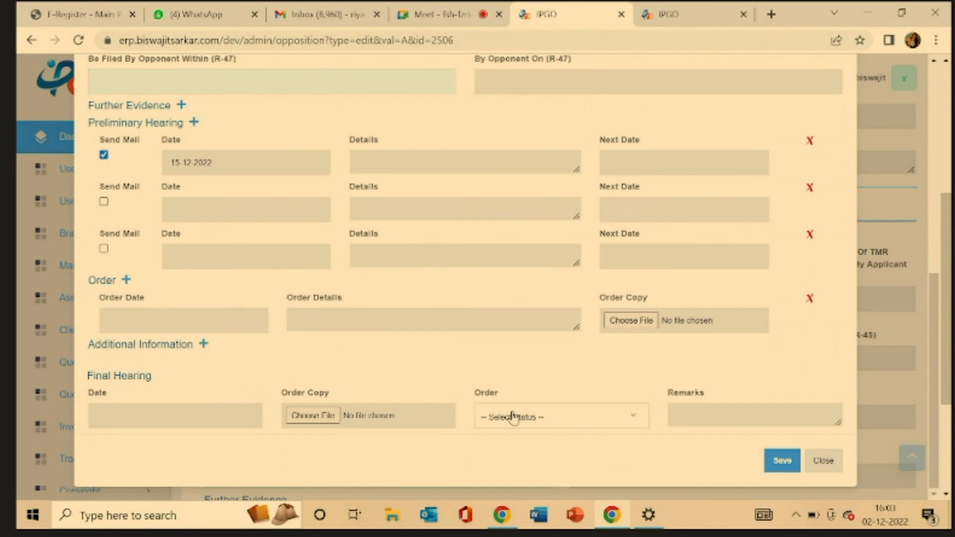
Start a new entry in Registration and search its trade mark numbers for 8756478.
click(508, 404)
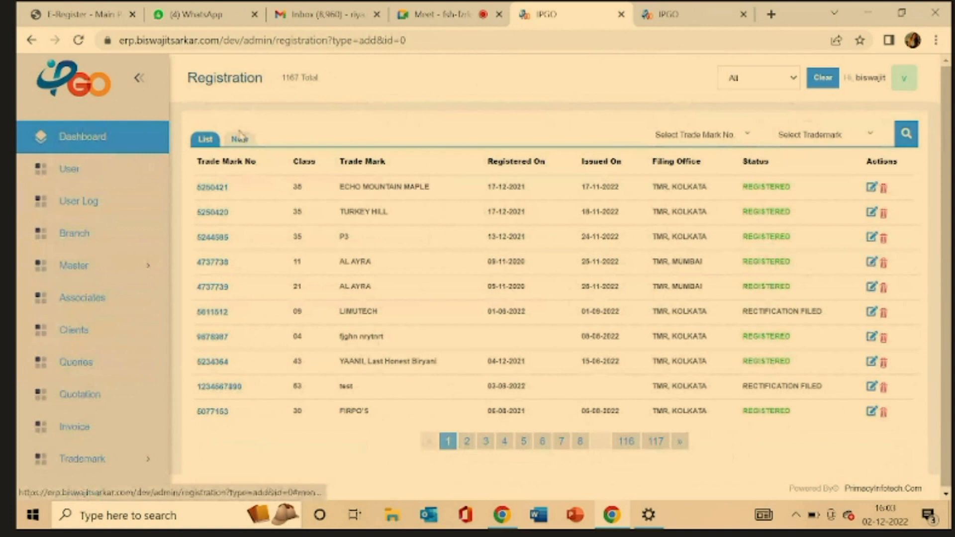
click(239, 137)
click(243, 193)
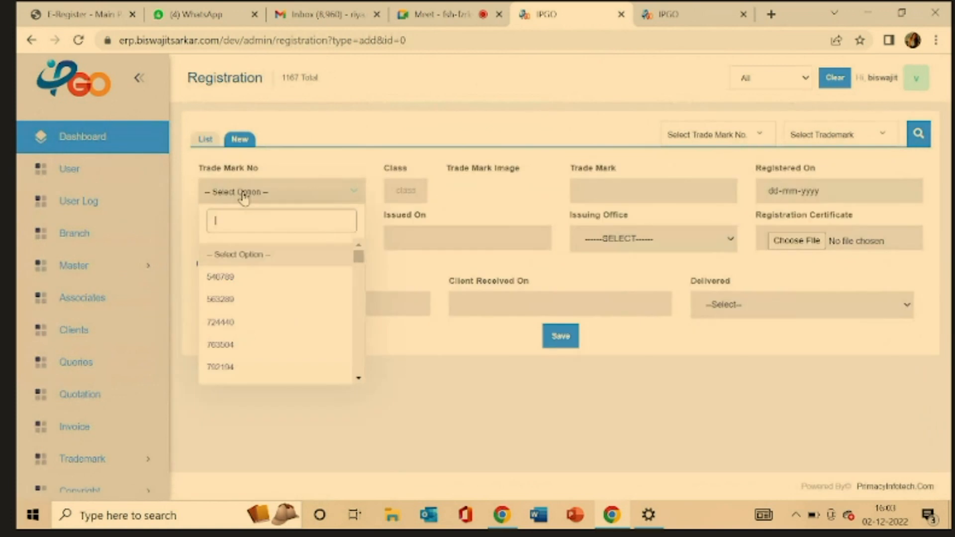
text(8756478)
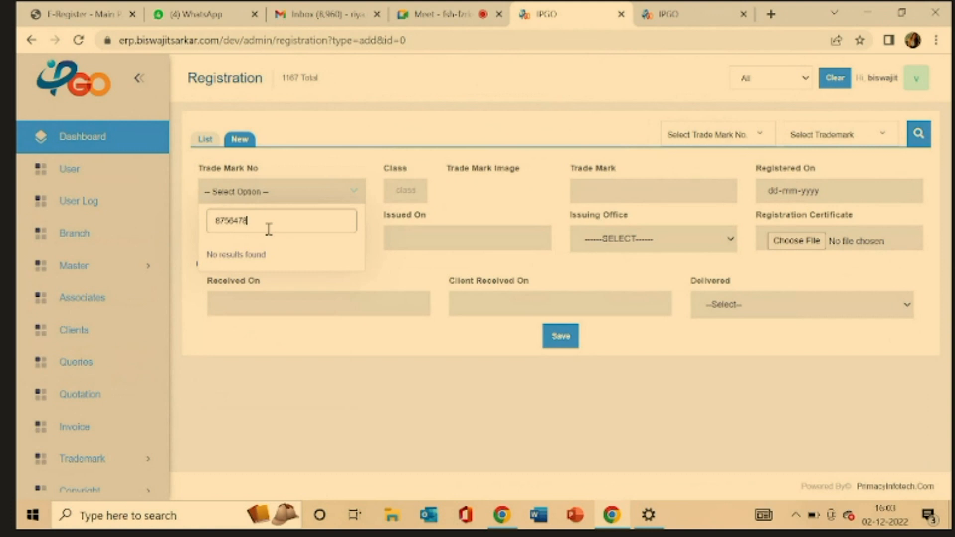
Look up the client's trademark applications in the client details, checking application numbers and statuses, and return to the new registration form.
click(83, 334)
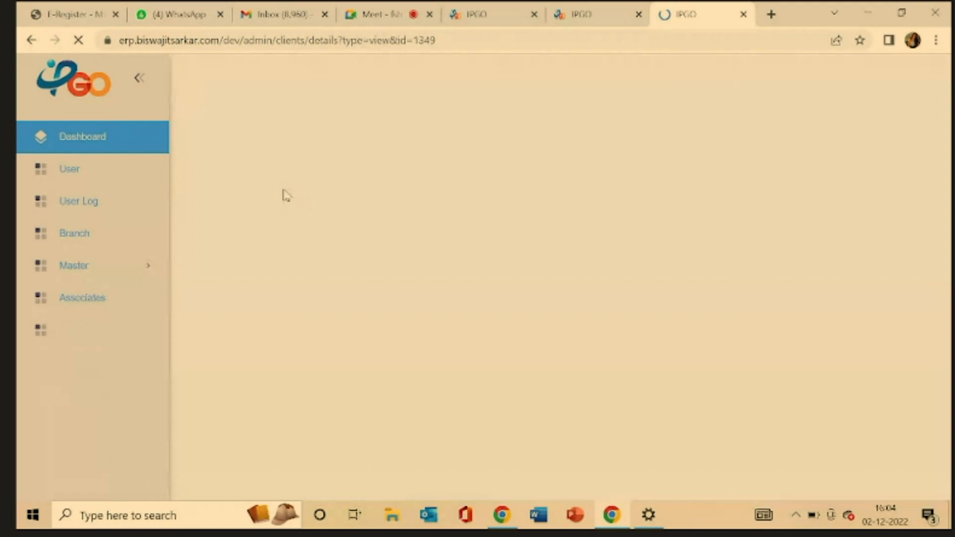
drag(192, 273, 228, 287)
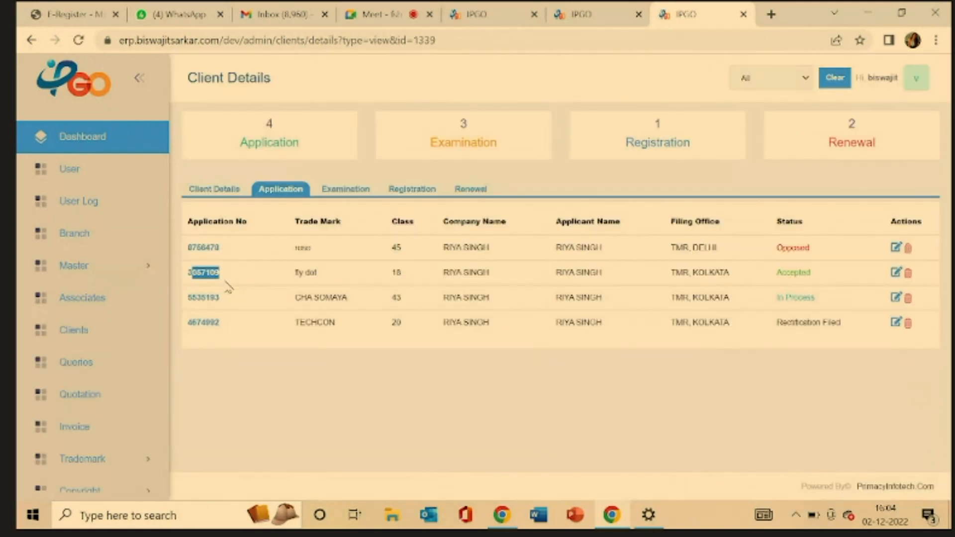
click(183, 286)
key(ctrl+5)
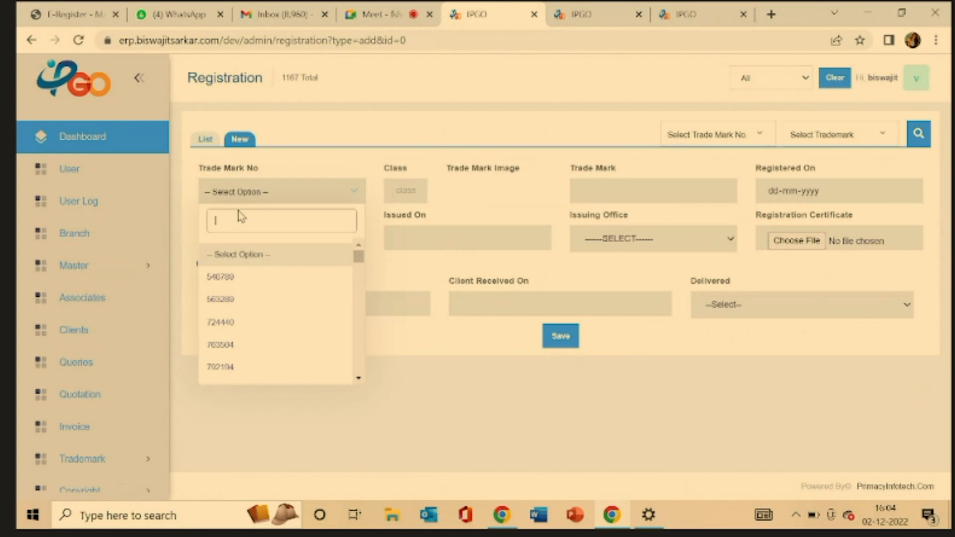
Select trade mark number 546789 for the new registration and view the available issuing offices and certificate fields.
key(Down)
key(Return)
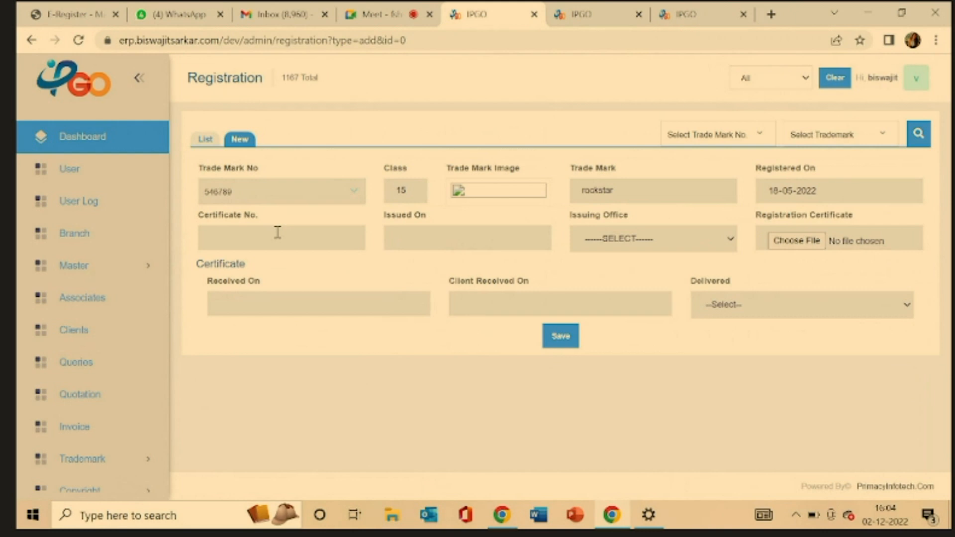
key(alt+Down)
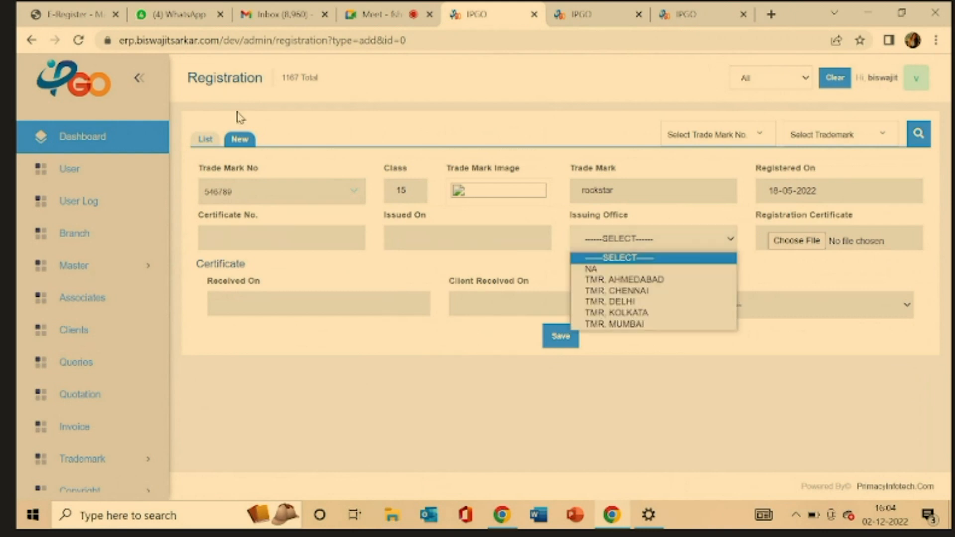
drag(238, 116, 245, 92)
click(220, 267)
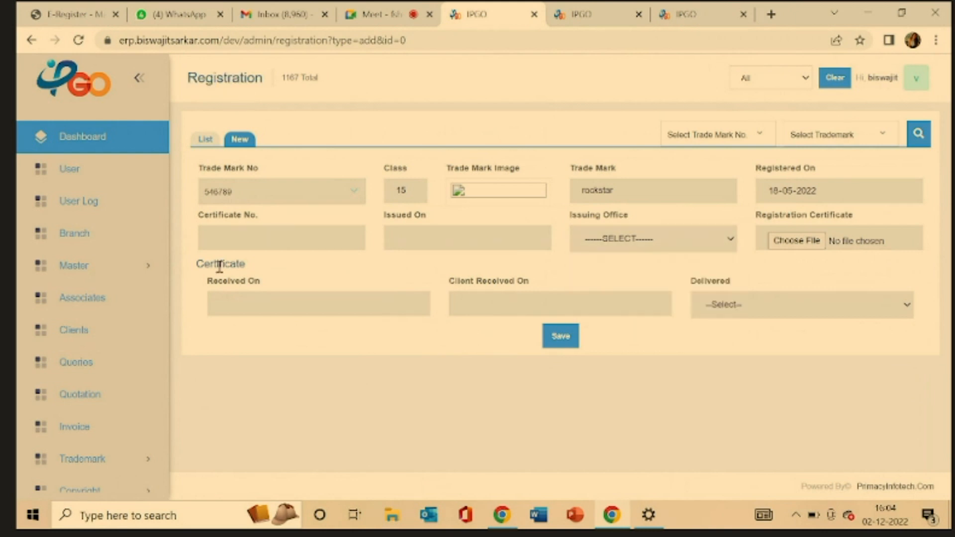